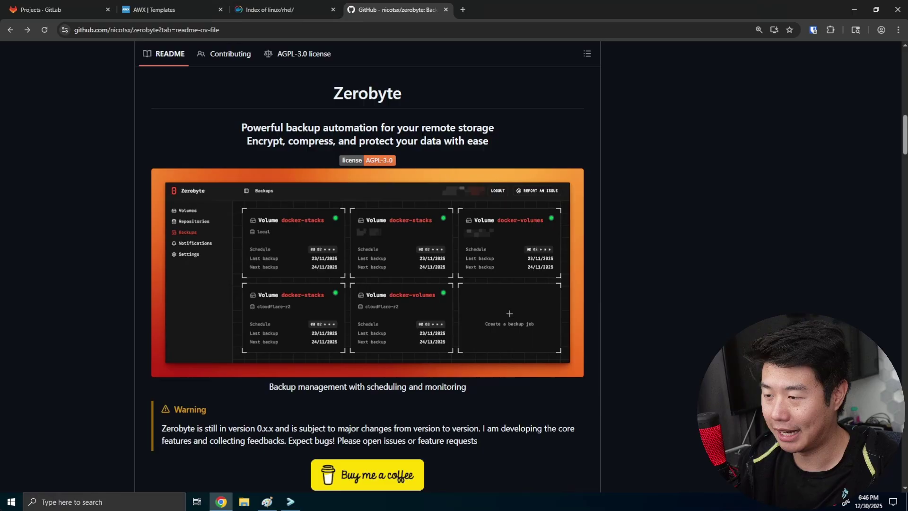
# Read the Zerobyte README from its overview down to the Installation section with the Docker Compose example.
pyautogui.scroll(2, 676, 255)
pyautogui.scroll(-2, 675, 256)
pyautogui.scroll(-10, 675, 258)
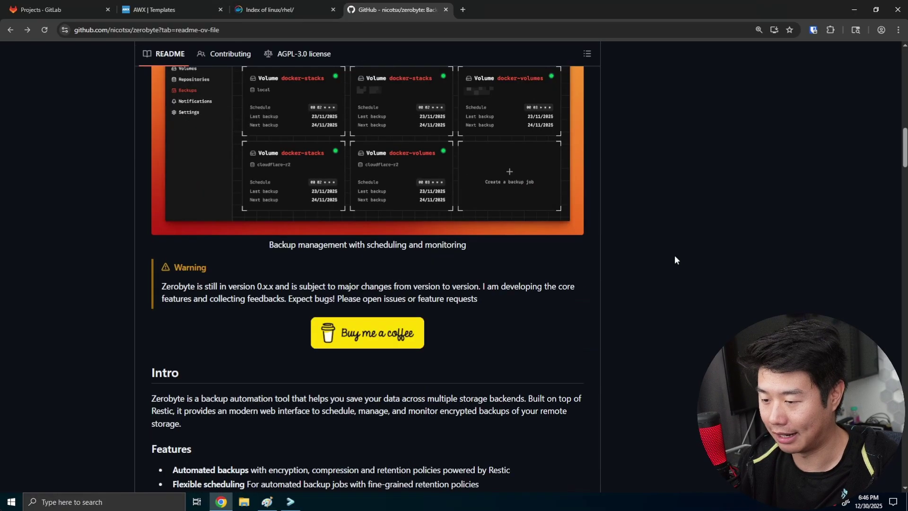
pyautogui.scroll(-2, 674, 259)
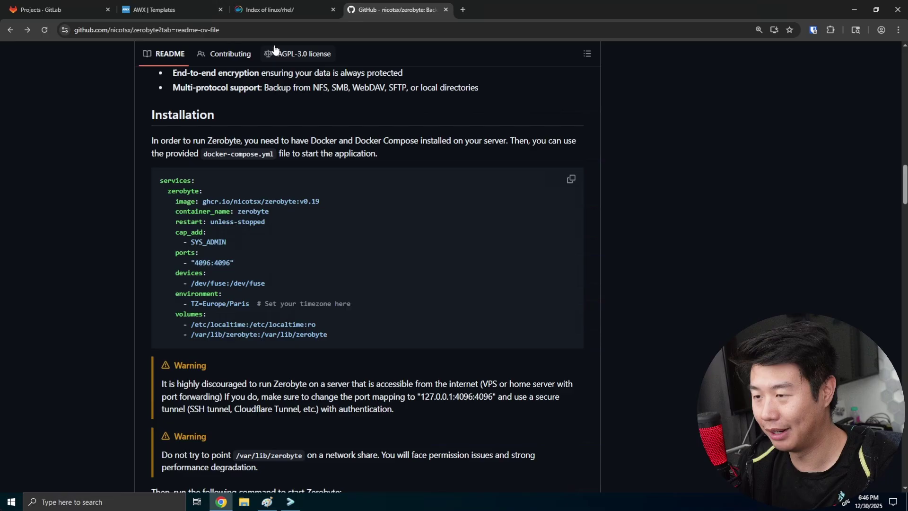
# Copy the link address of docker-ce.repo from the download.docker.com/linux/rhel index.
pyautogui.click(282, 11)
pyautogui.scroll(-5, 232, 190)
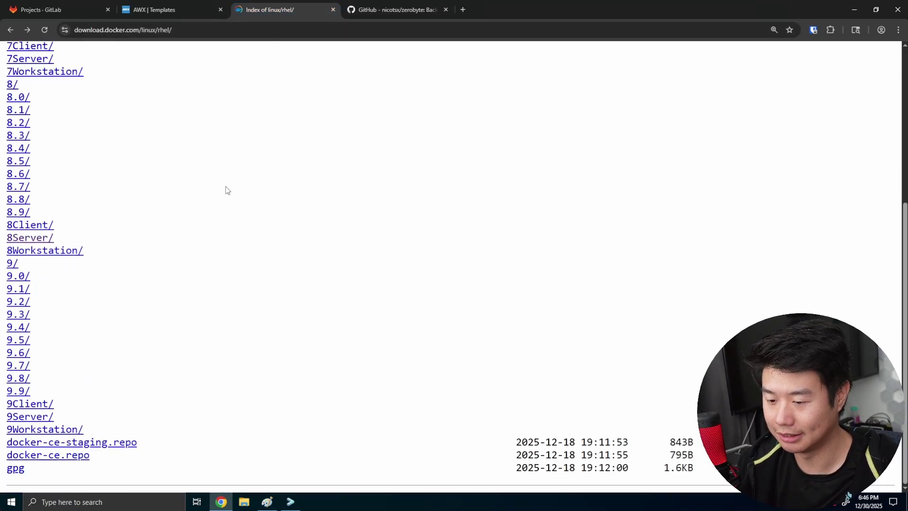
pyautogui.rightClick(71, 459)
pyautogui.click(136, 401)
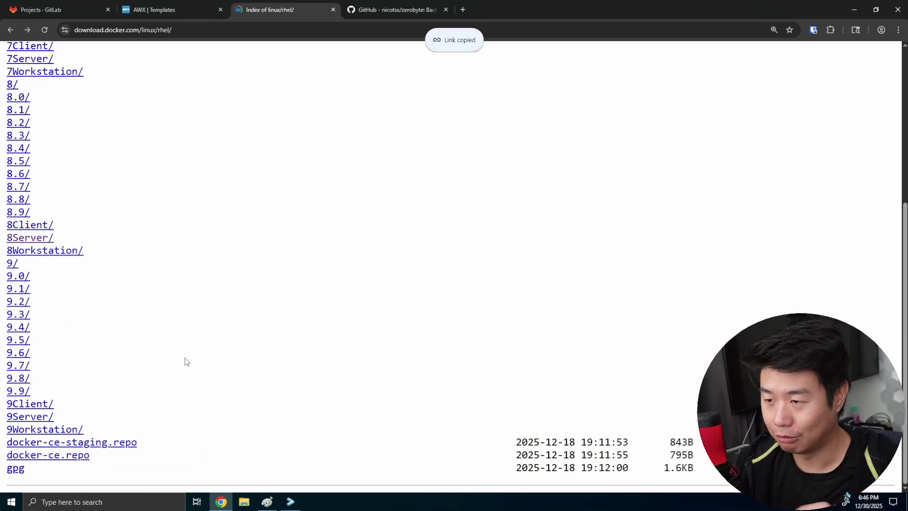
pyautogui.click(210, 32)
pyautogui.click(275, 176)
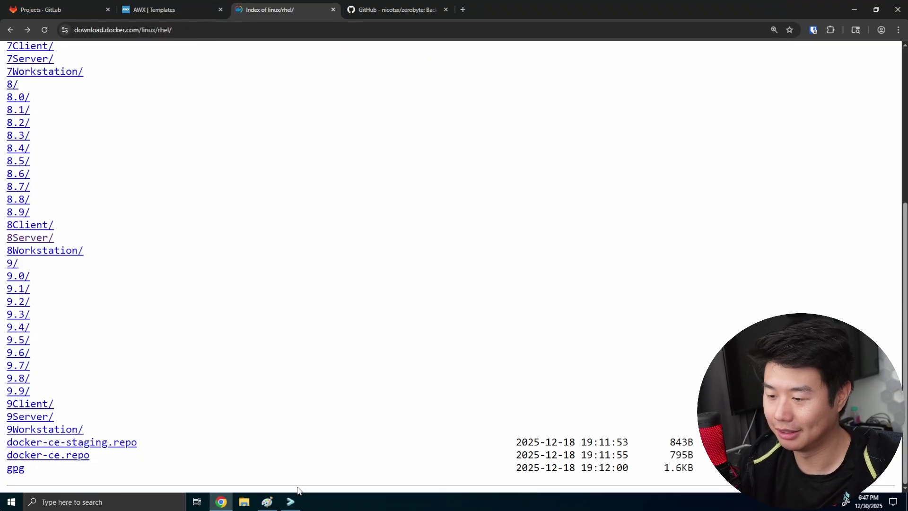
pyautogui.click(291, 501)
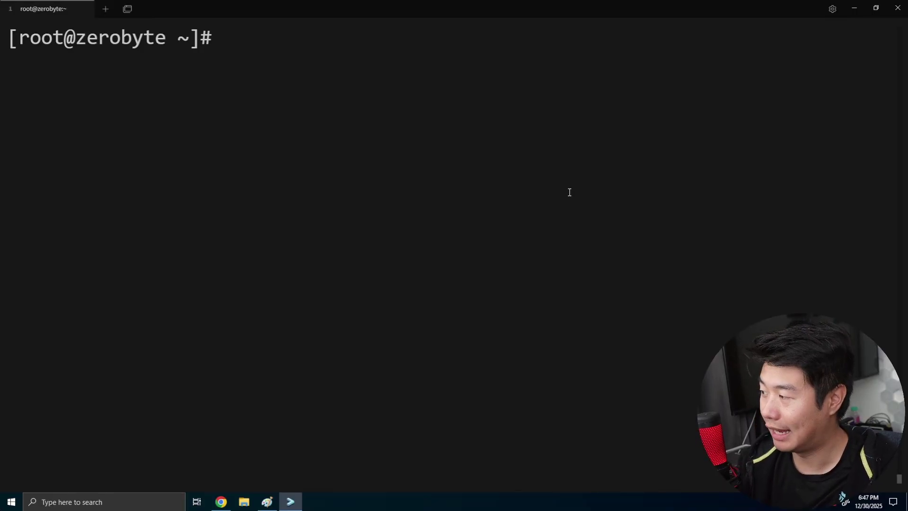
pyautogui.write('yum conf')
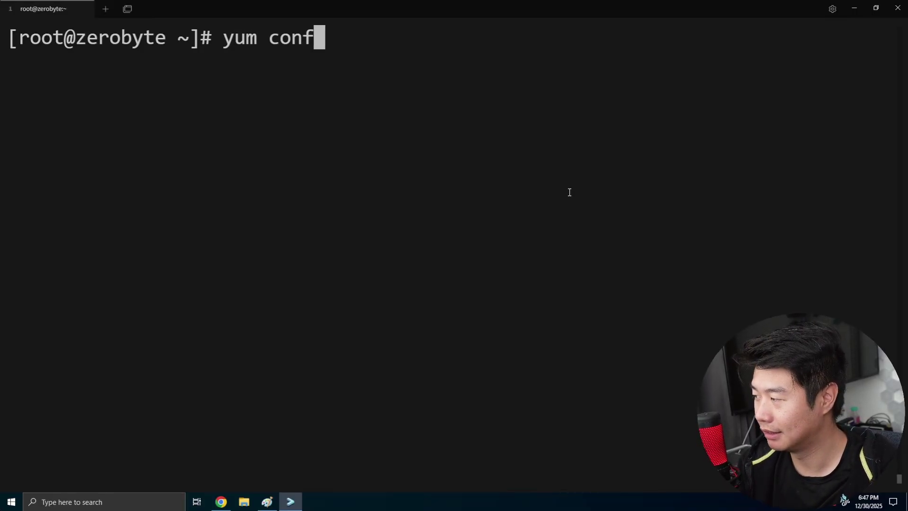
pyautogui.write('ig-manager --add-repo')
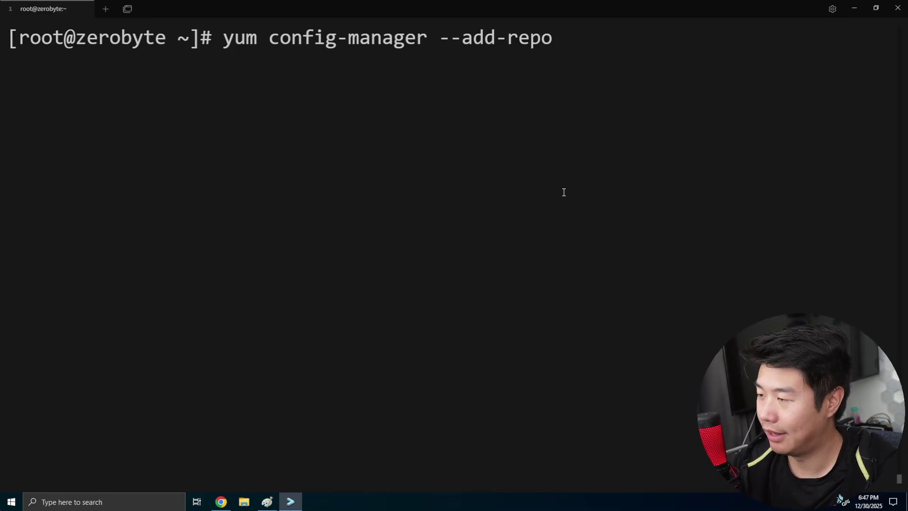
pyautogui.hotkey('ctrl', 'v')
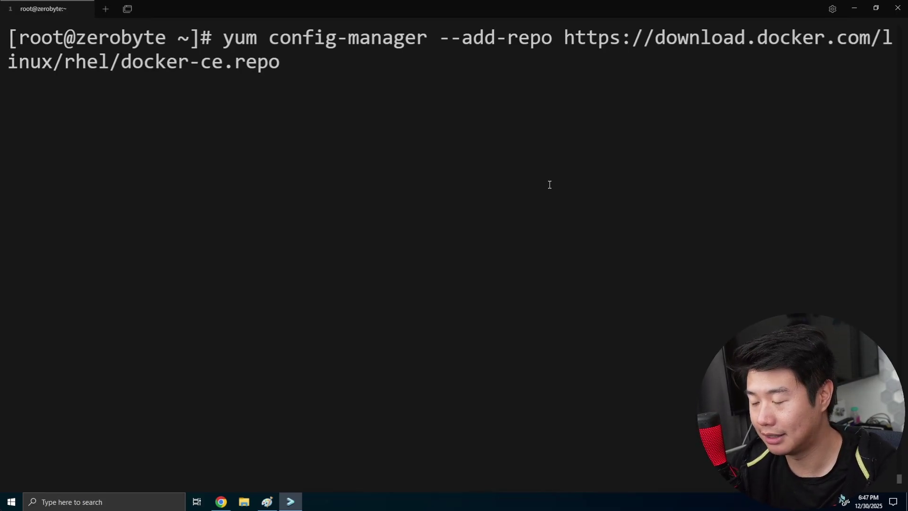
pyautogui.press('Return')
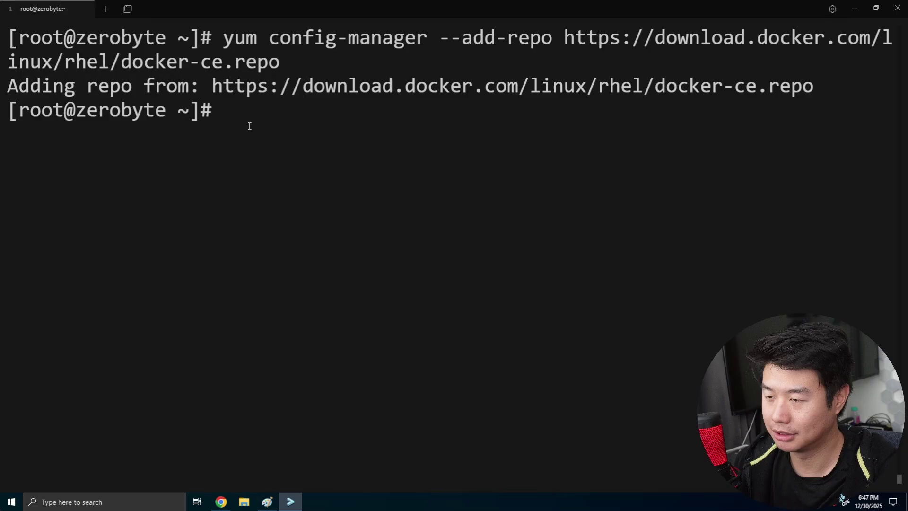
# Clear the terminal and install Docker with yum -y install docker-ce.
pyautogui.hotkey('ctrl', 'l')
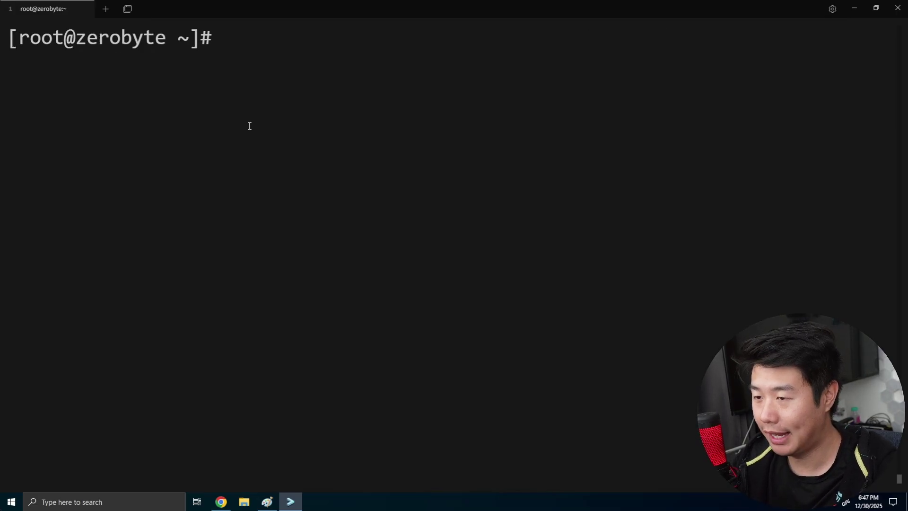
pyautogui.write('yum -y ')
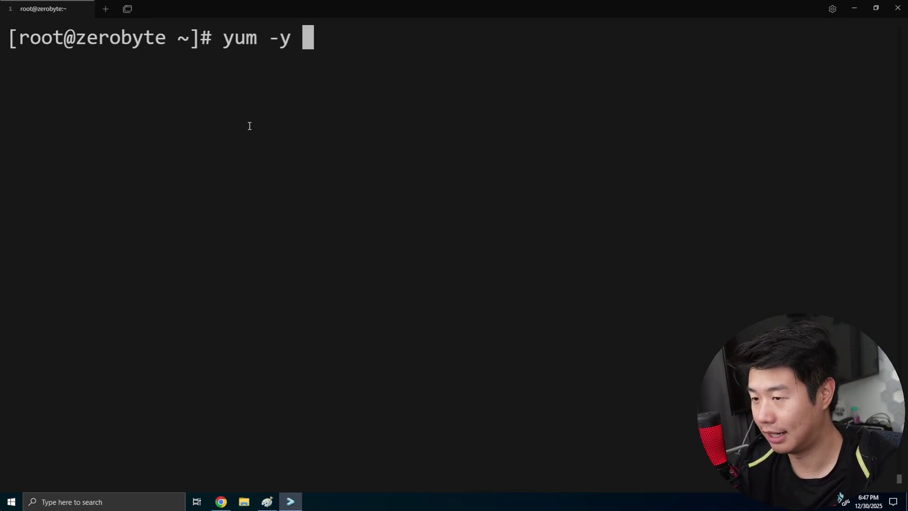
pyautogui.write('install docker-ce')
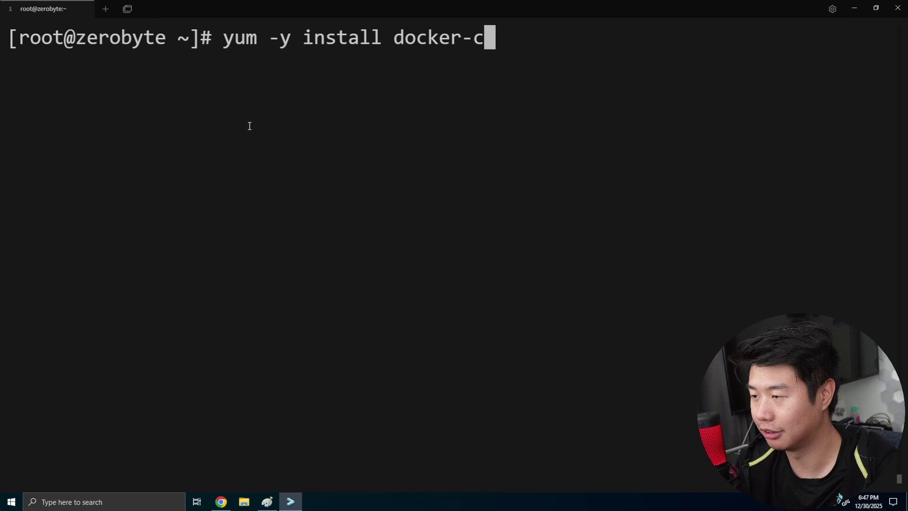
pyautogui.press('Return')
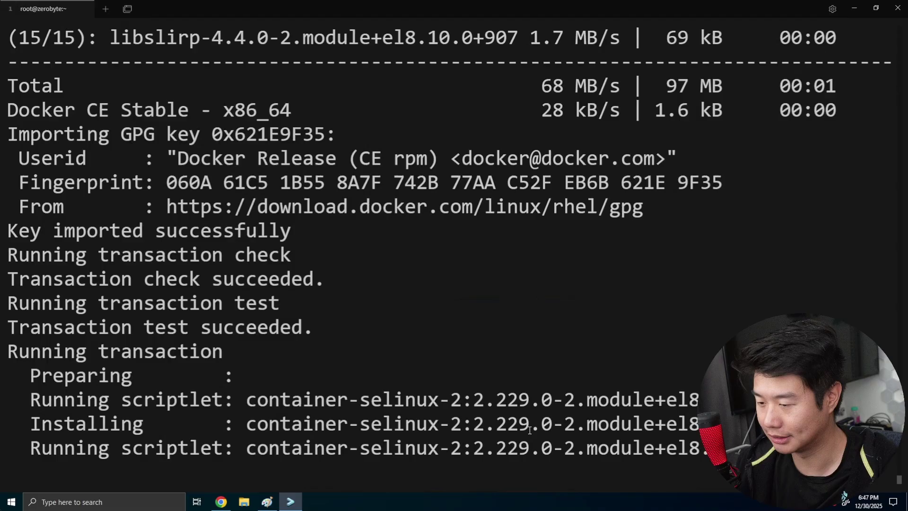
# Switch to Chrome and examine the Zerobyte README's installation requirements and the image version tag in its Compose example.
pyautogui.click(220, 502)
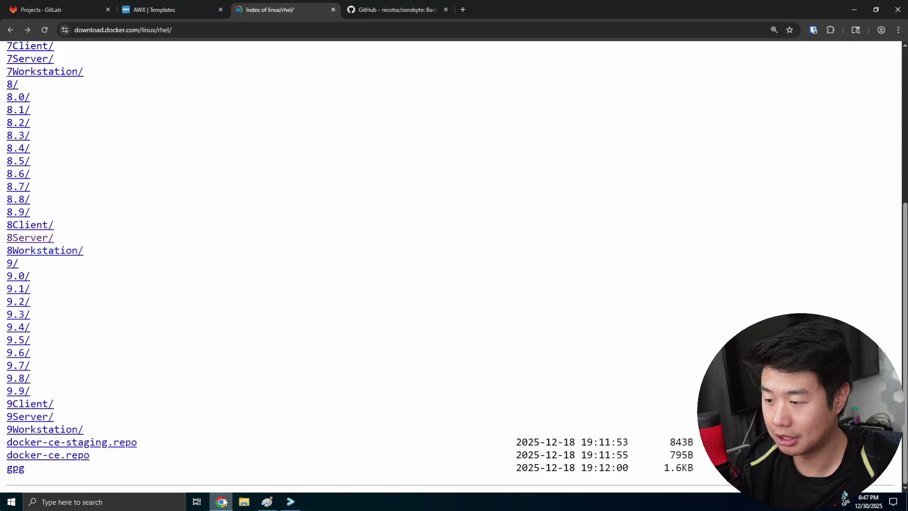
pyautogui.click(414, 12)
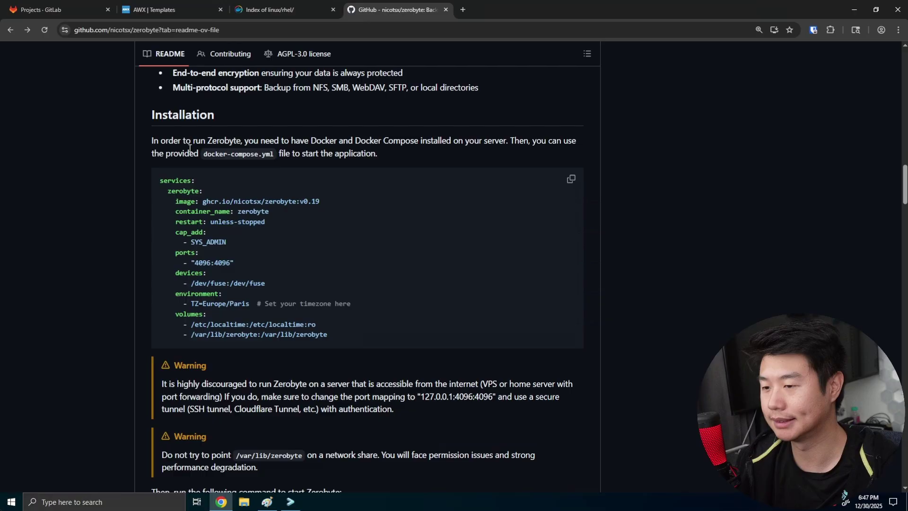
pyautogui.moveTo(150, 139); pyautogui.dragTo(467, 159)
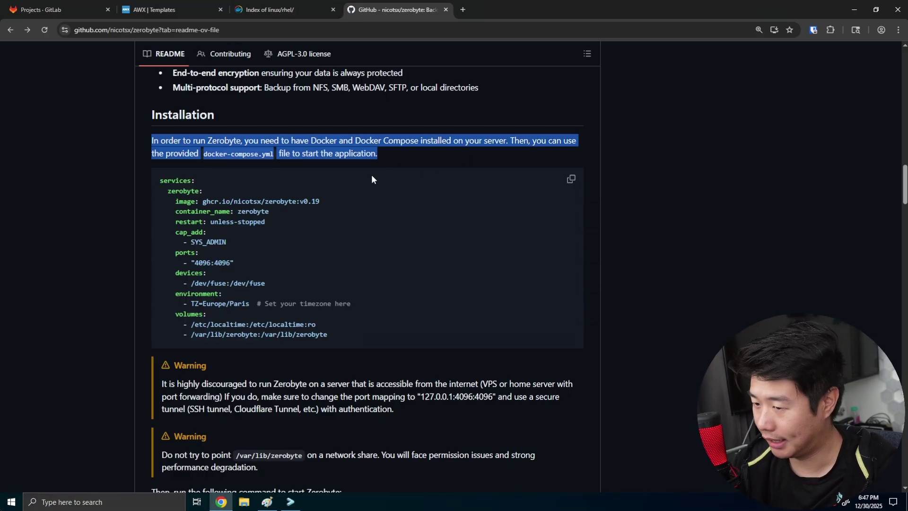
pyautogui.moveTo(159, 180); pyautogui.dragTo(307, 201)
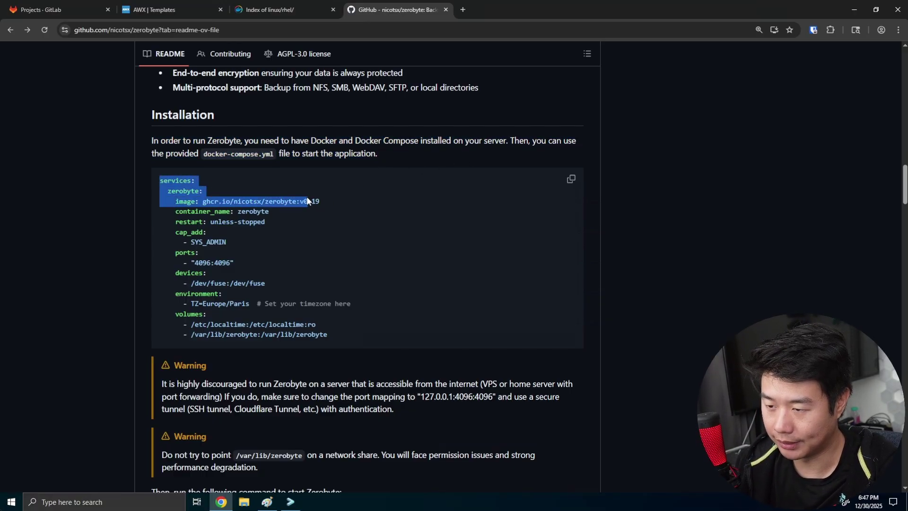
pyautogui.click(307, 201)
pyautogui.moveTo(168, 191); pyautogui.dragTo(199, 202)
pyautogui.click(321, 202)
pyautogui.click(318, 197)
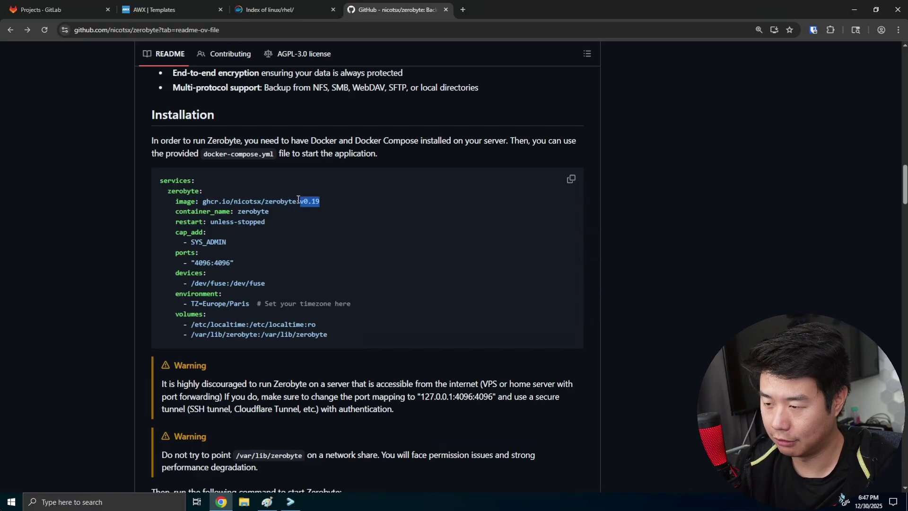
pyautogui.moveTo(298, 199); pyautogui.dragTo(296, 201)
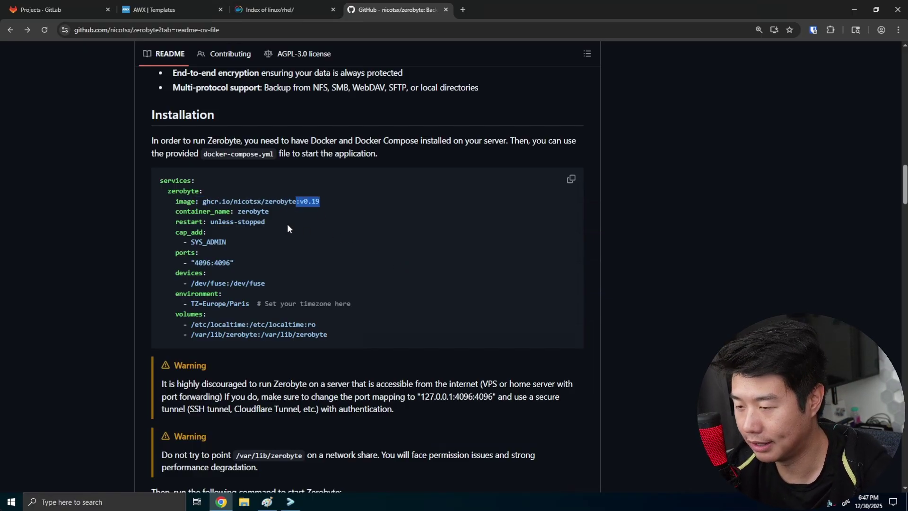
# Examine the cap_add capability and the ports mapping in the README's main Compose example.
pyautogui.click(255, 228)
pyautogui.doubleClick(214, 241)
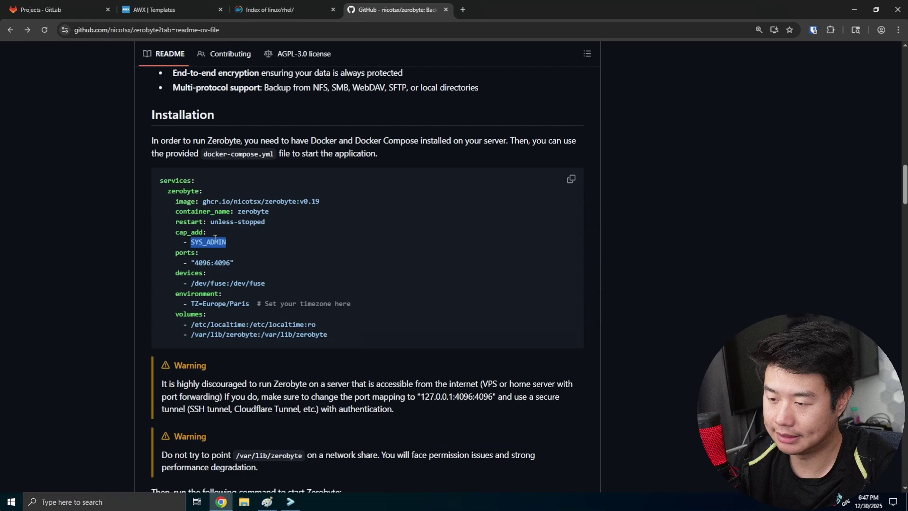
pyautogui.moveTo(214, 241); pyautogui.dragTo(179, 232)
pyautogui.doubleClick(189, 232)
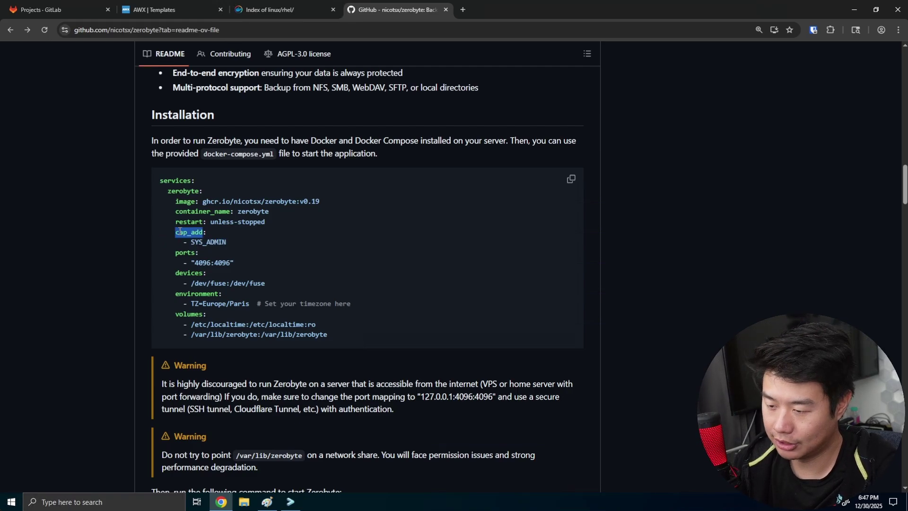
pyautogui.doubleClick(197, 252)
pyautogui.scroll(-2, 216, 251)
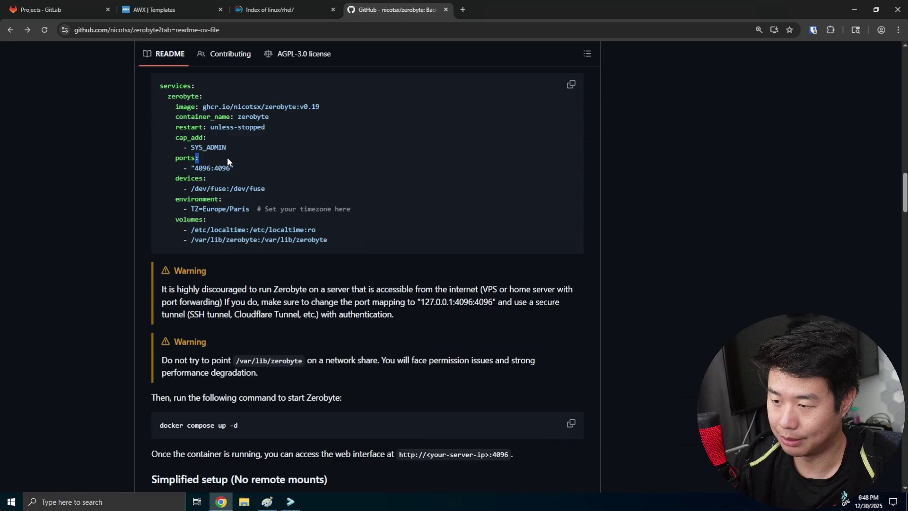
pyautogui.click(319, 201)
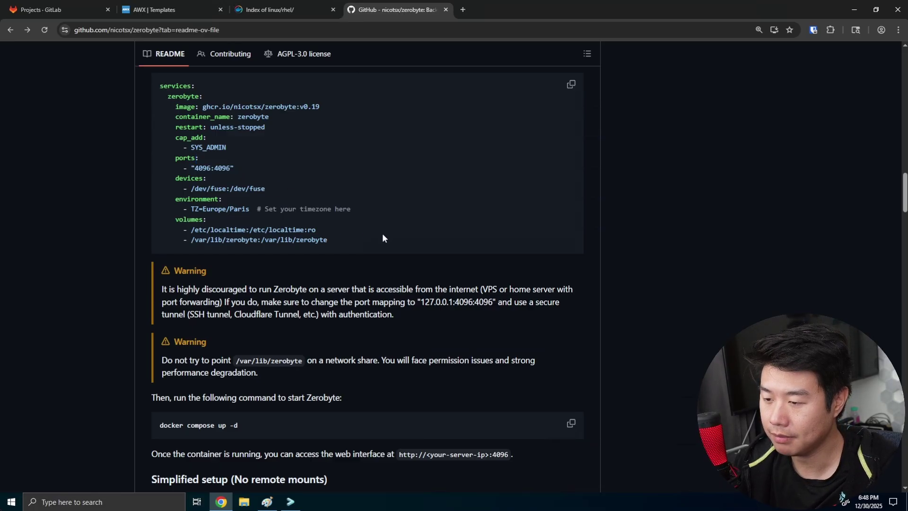
# Examine the /var/lib/zerobyte volume mapping in the main Compose example.
pyautogui.moveTo(331, 240); pyautogui.dragTo(180, 242)
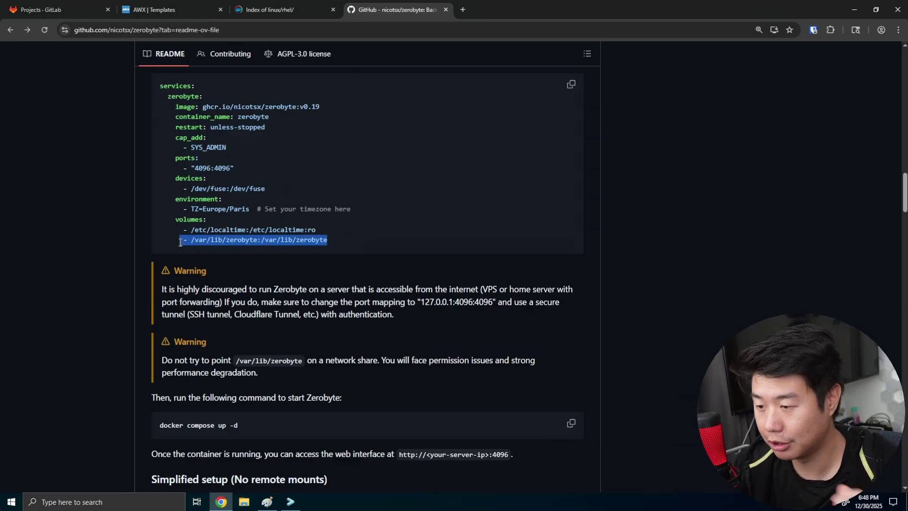
pyautogui.click(228, 241)
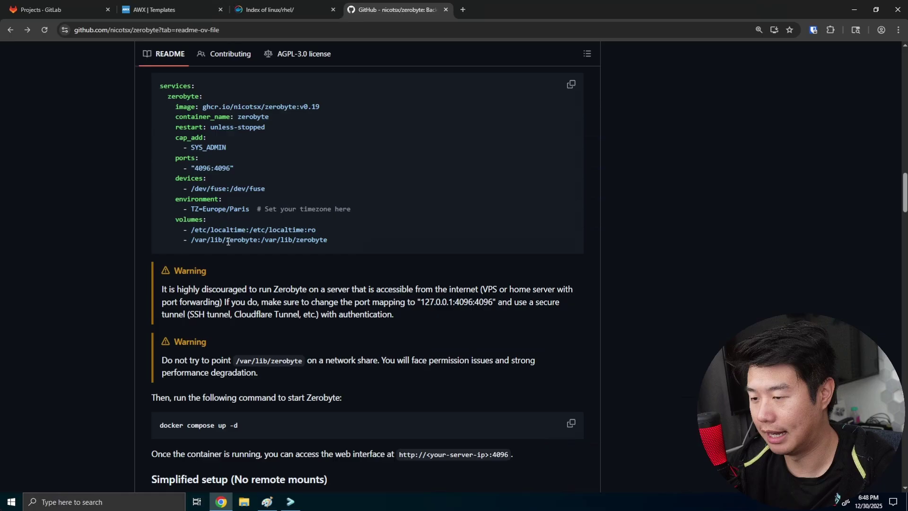
pyautogui.doubleClick(233, 239)
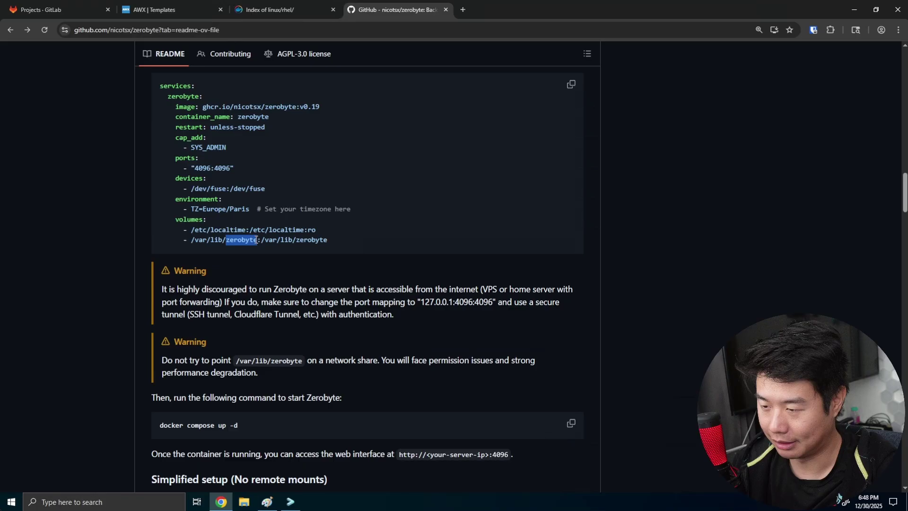
pyautogui.click(256, 240)
# Review the README's simplified setup without remote mounts and its note on SYS_ADMIN, then return to the main Compose example.
pyautogui.scroll(-3, 283, 230)
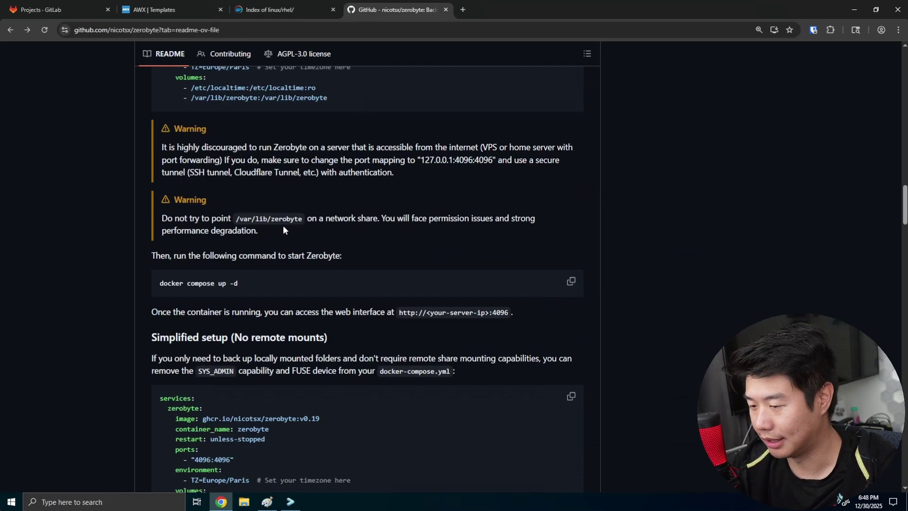
pyautogui.scroll(3, 283, 227)
pyautogui.scroll(-6, 283, 226)
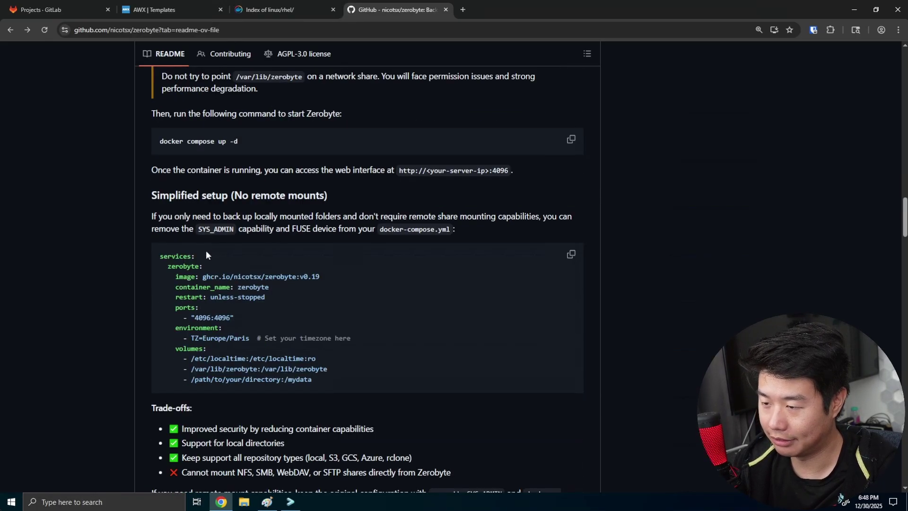
pyautogui.moveTo(205, 250); pyautogui.dragTo(333, 390)
pyautogui.click(377, 330)
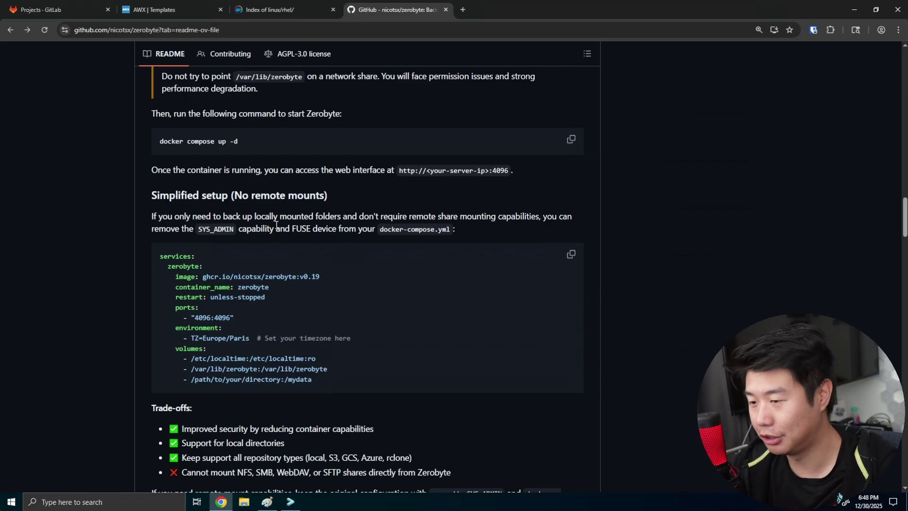
pyautogui.doubleClick(216, 229)
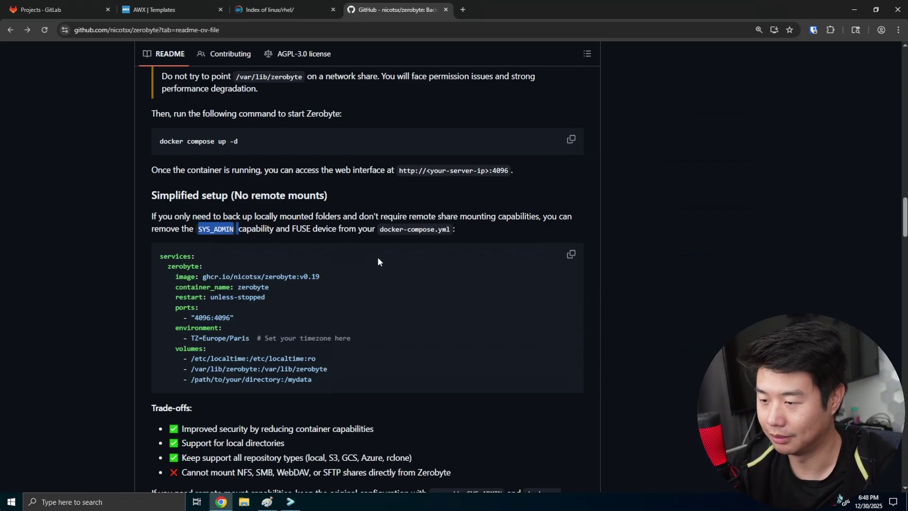
pyautogui.scroll(8, 377, 256)
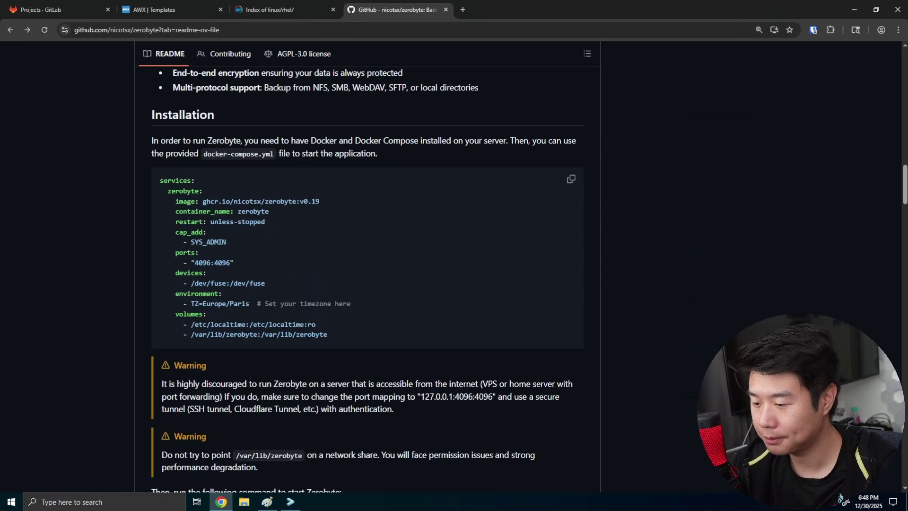
# Switch to the terminal and start the docker service with systemctl.
pyautogui.click(298, 505)
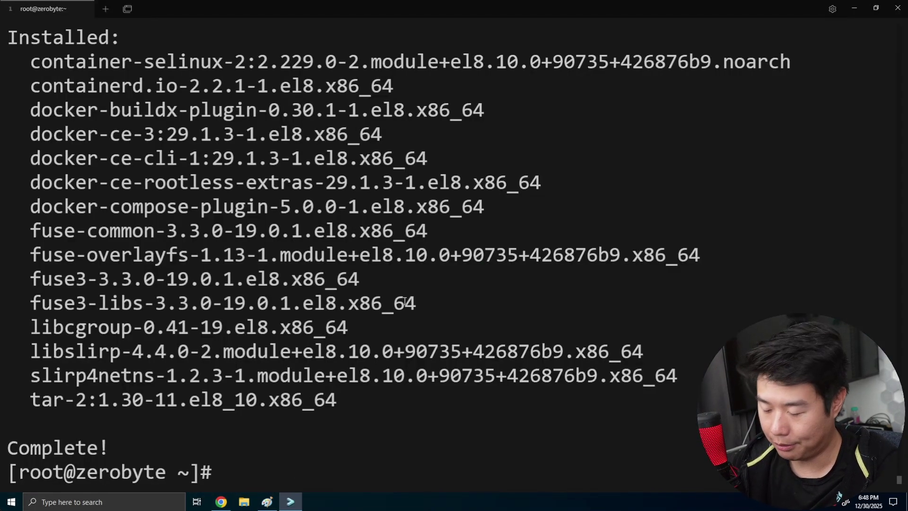
pyautogui.hotkey('ctrl', 'l')
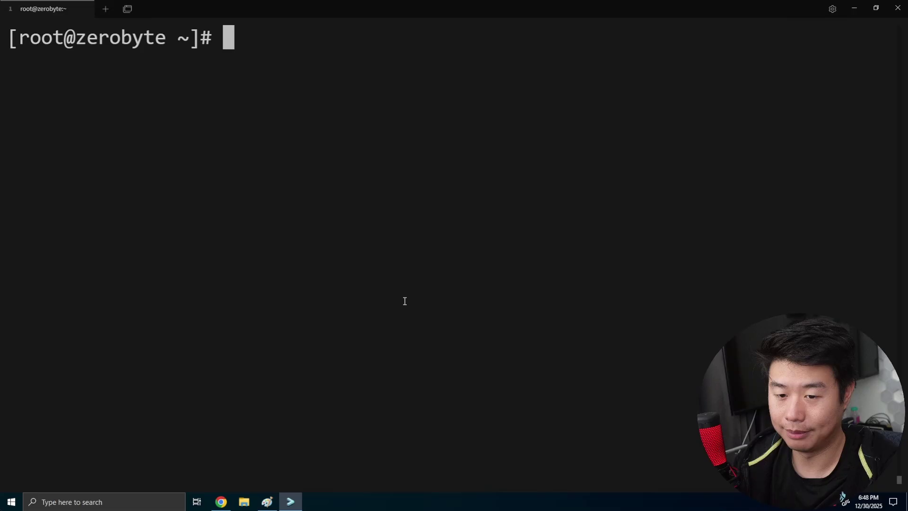
pyautogui.write('systemctl start ')
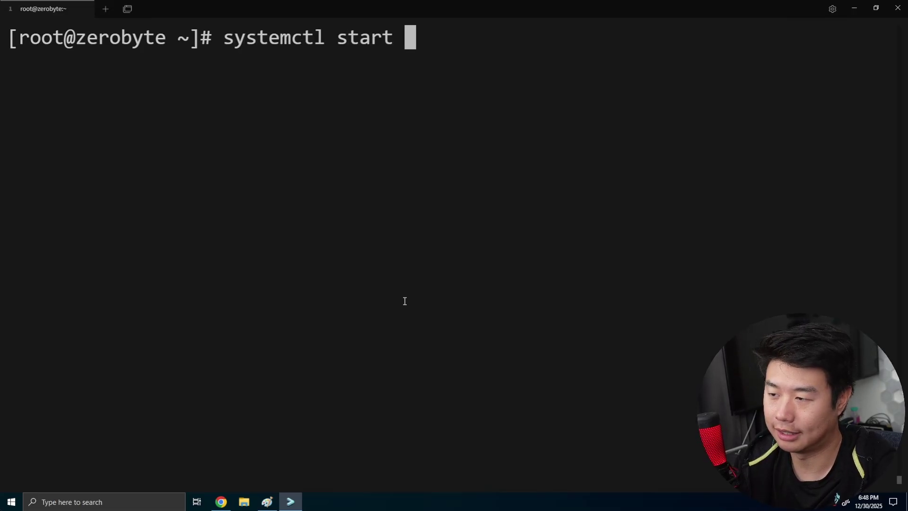
pyautogui.write('docker')
pyautogui.press('Return')
# Enable the docker service at boot with systemctl and clear the terminal.
pyautogui.write('syst')
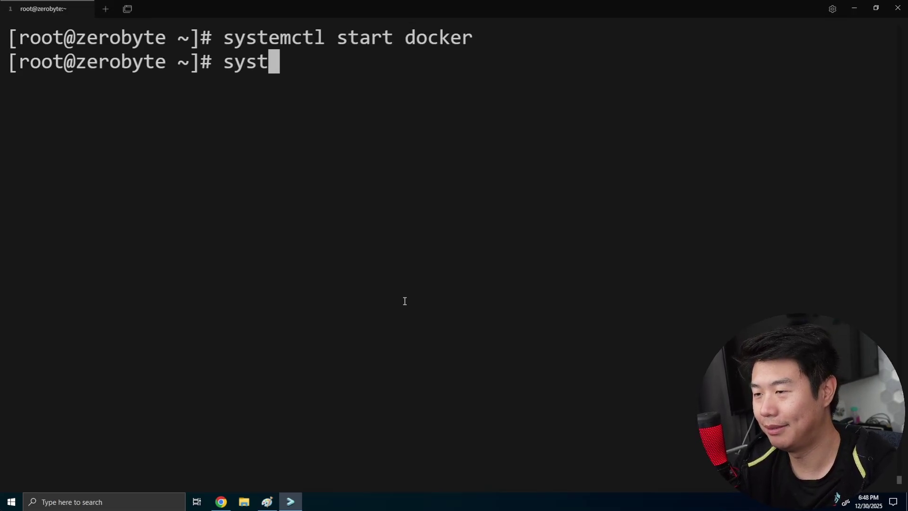
pyautogui.write('emctl enable docker')
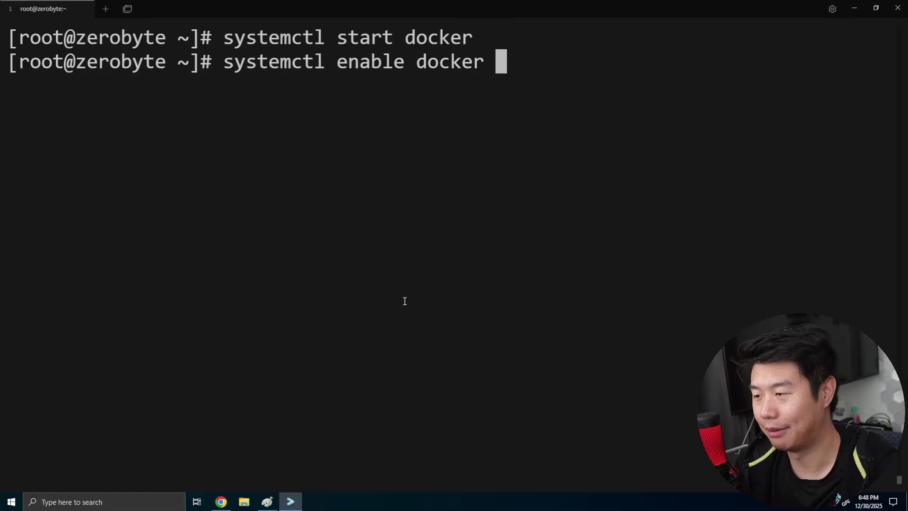
pyautogui.hotkey('ctrl', 'l')
pyautogui.press('Return')
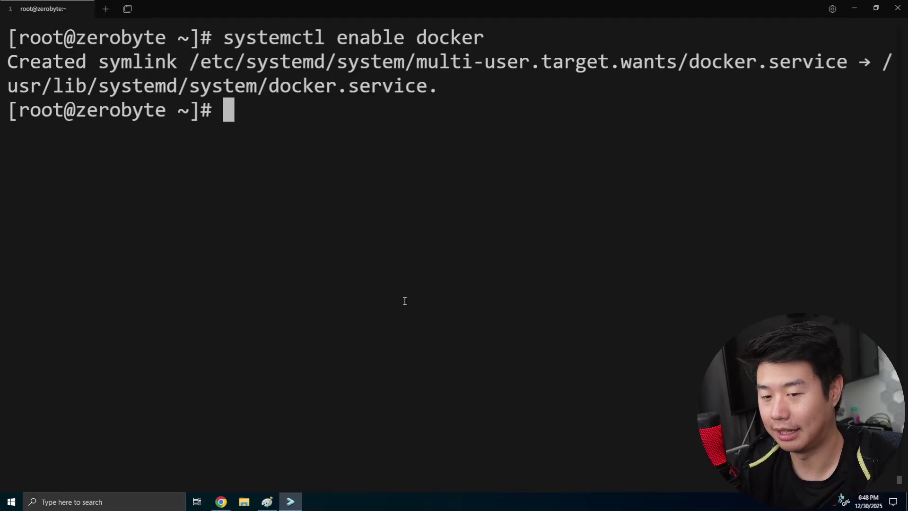
pyautogui.hotkey('ctrl', 'l')
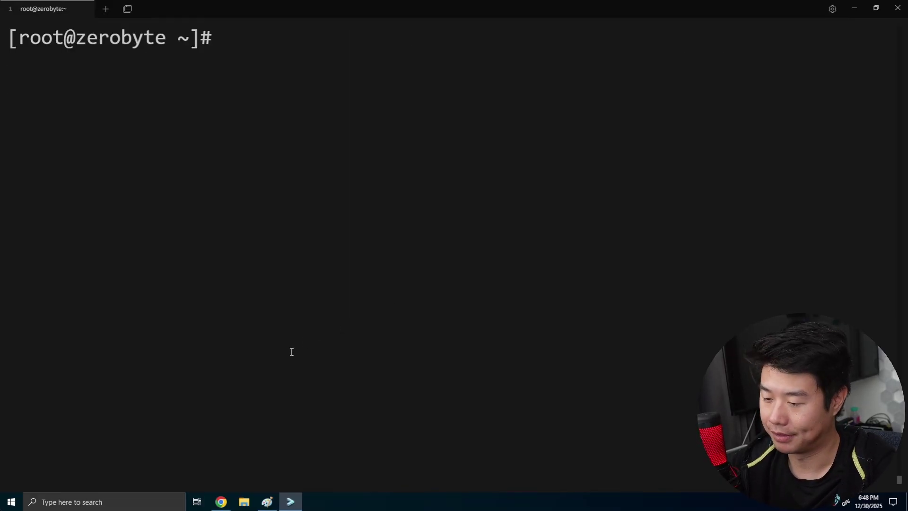
# Open a new file named docker-compose.yml in vi.
pyautogui.write('vi docker')
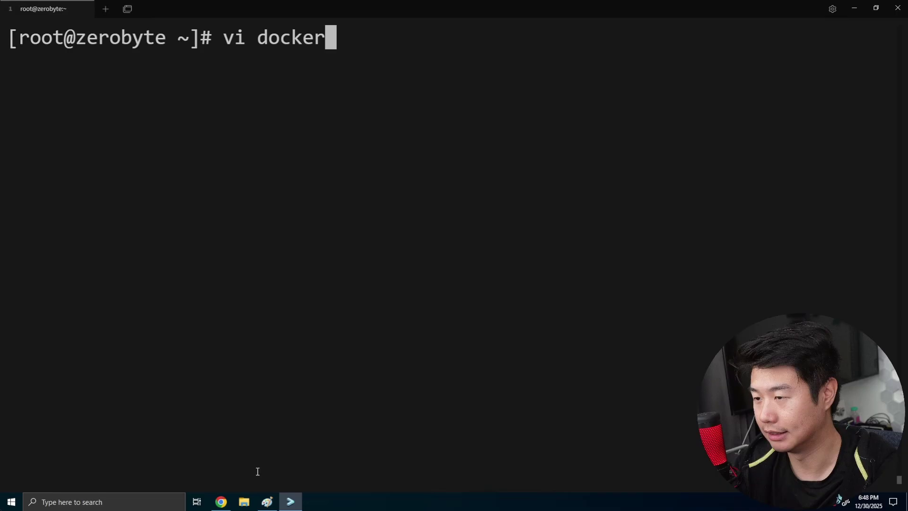
pyautogui.write('-compose.yml')
pyautogui.press('Return')
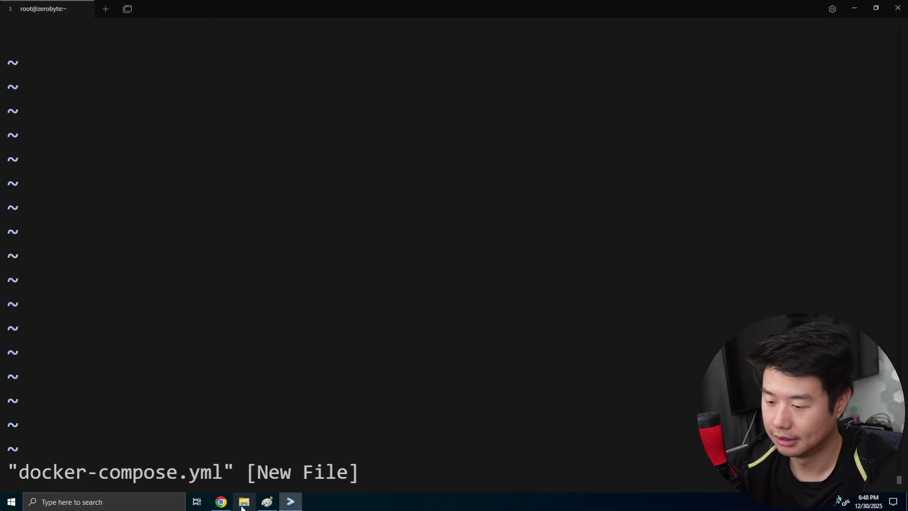
# Copy the main Compose example from the Zerobyte README in Chrome and paste it into docker-compose.yml in the terminal.
pyautogui.click(221, 501)
pyautogui.scroll(2, 279, 224)
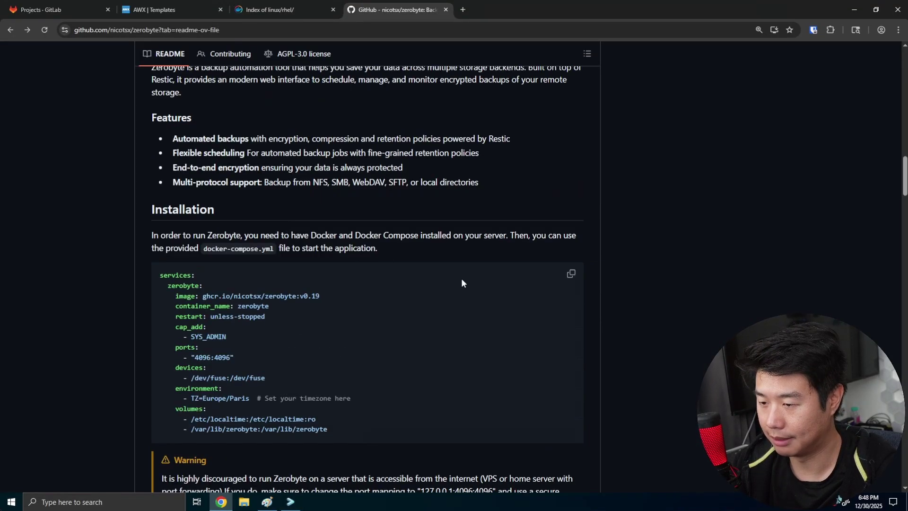
pyautogui.scroll(-2, 462, 283)
pyautogui.click(571, 180)
pyautogui.click(290, 501)
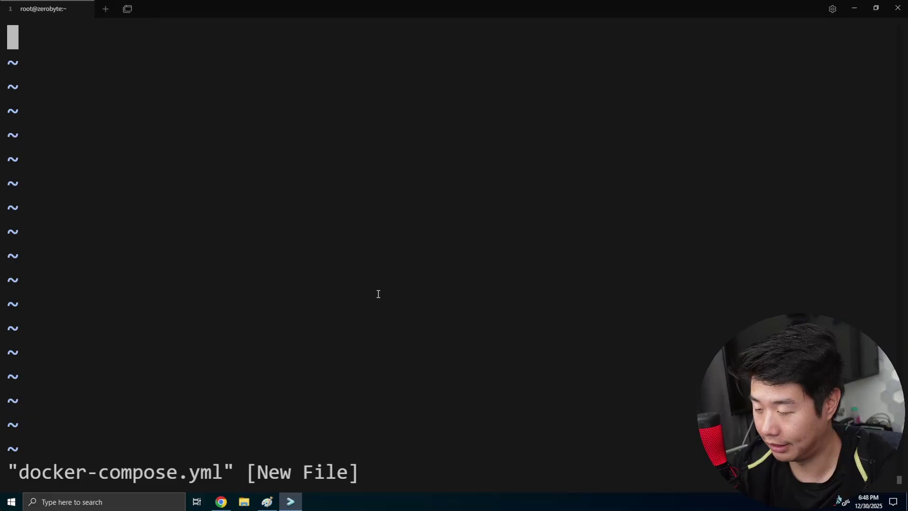
pyautogui.press('i')
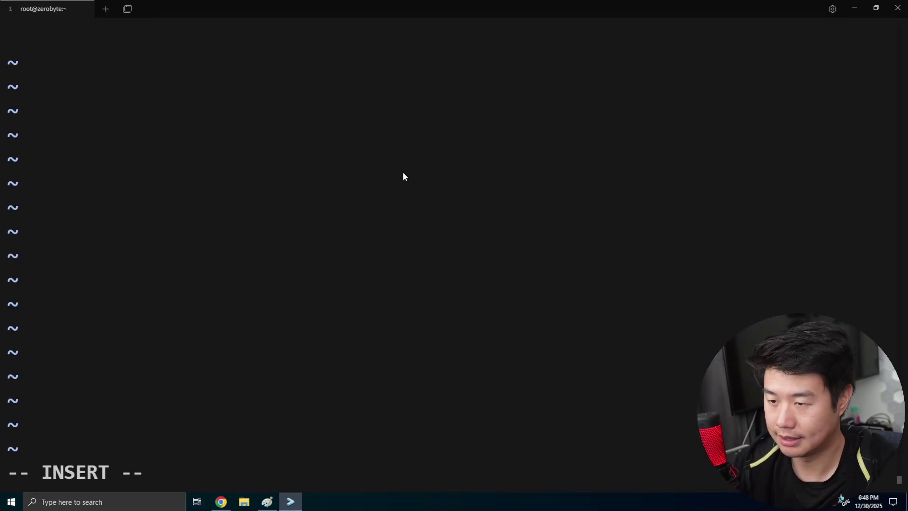
pyautogui.hotkey('ctrl', 'v')
pyautogui.press('Return')
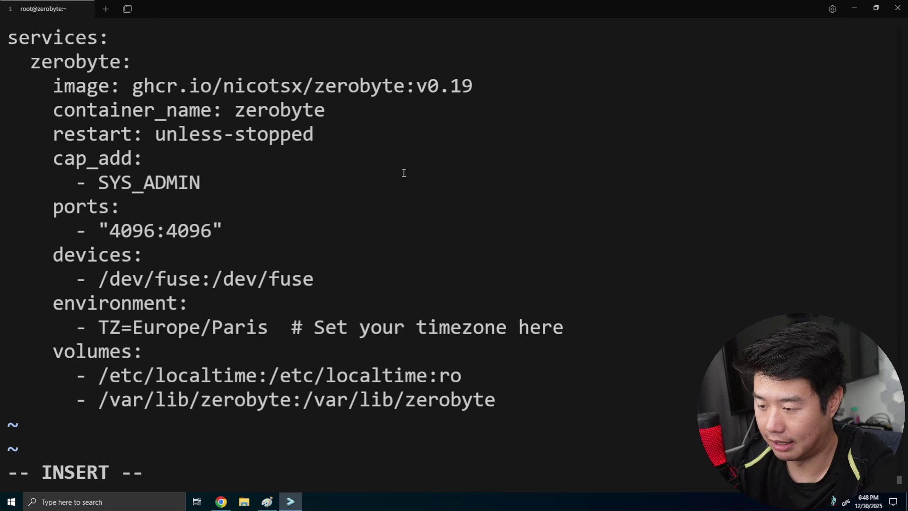
# Change the host path of the /var/lib/zerobyte volume mapping to /data.
pyautogui.press('Up')
pyautogui.press('Down')
pyautogui.press('Left')
pyautogui.press('Left')
pyautogui.press('Left')
pyautogui.press('Left')
pyautogui.press('Left')
pyautogui.press('Left')
pyautogui.press('Left')
pyautogui.press('Left')
pyautogui.press('Left')
pyautogui.press('Left')
pyautogui.press('Left')
pyautogui.press('Left')
pyautogui.press('Left')
pyautogui.press('Left')
pyautogui.press('Left')
pyautogui.press('Left')
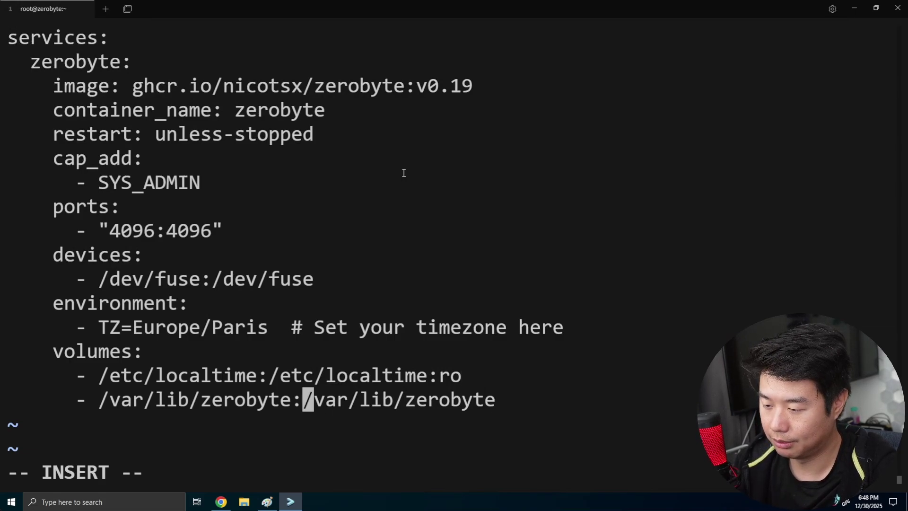
pyautogui.press('Left')
pyautogui.press('Left')
pyautogui.press('Right')
pyautogui.press('BackSpace')
pyautogui.press('BackSpace')
pyautogui.press('BackSpace')
pyautogui.press('BackSpace')
pyautogui.press('BackSpace')
pyautogui.press('BackSpace')
pyautogui.press('BackSpace')
pyautogui.press('BackSpace')
pyautogui.press('BackSpace')
pyautogui.press('BackSpace')
pyautogui.press('BackSpace')
pyautogui.press('BackSpace')
pyautogui.press('BackSpace')
pyautogui.press('BackSpace')
pyautogui.press('BackSpace')
pyautogui.press('BackSpace')
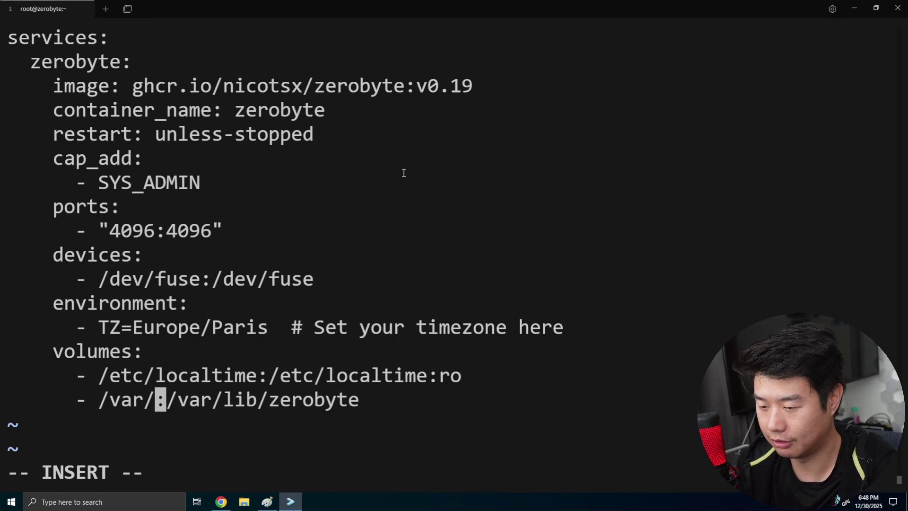
pyautogui.write('data')
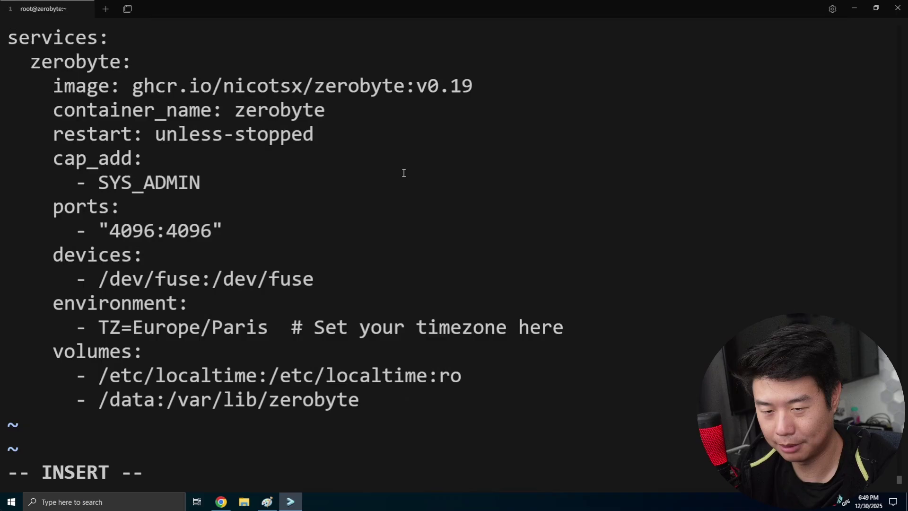
# Set the TZ environment variable to America/Chicago.
pyautogui.press('Up')
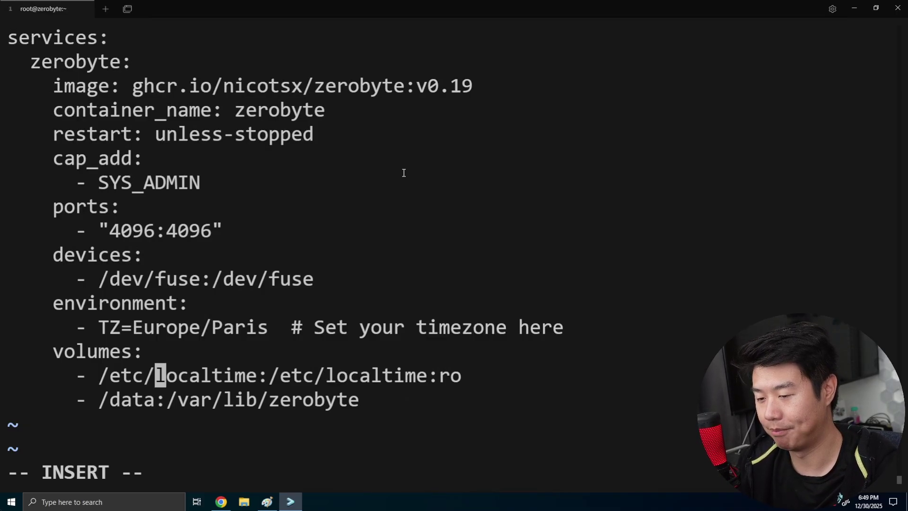
pyautogui.press('Up')
pyautogui.press('Left')
pyautogui.press('Left')
pyautogui.press('Delete')
pyautogui.press('Delete')
pyautogui.press('Delete')
pyautogui.press('Delete')
pyautogui.press('Delete')
pyautogui.press('Delete')
pyautogui.press('Delete')
pyautogui.press('Delete')
pyautogui.press('Delete')
pyautogui.press('Delete')
pyautogui.press('Delete')
pyautogui.press('Delete')
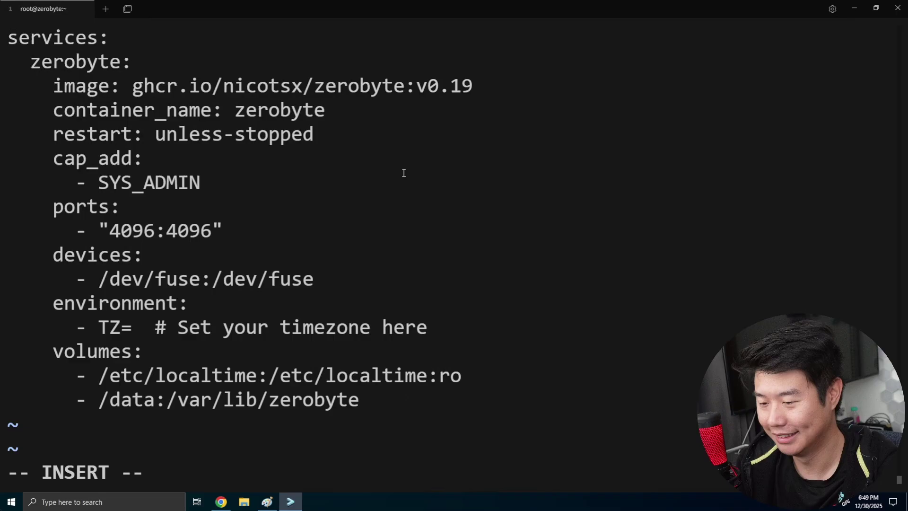
pyautogui.write('America/Chicago')
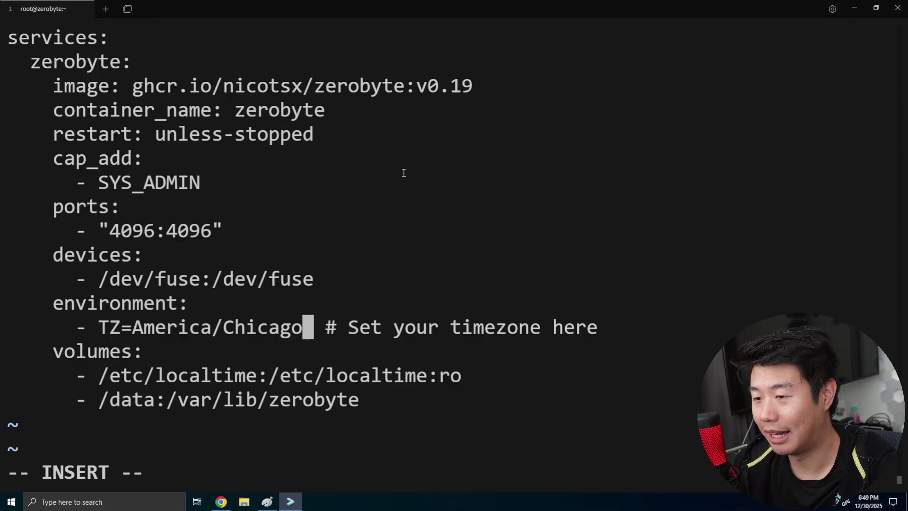
# Examine the host port in the ports mapping of docker-compose.yml.
pyautogui.press('Up')
pyautogui.press('Up')
pyautogui.press('Up')
pyautogui.press('Up')
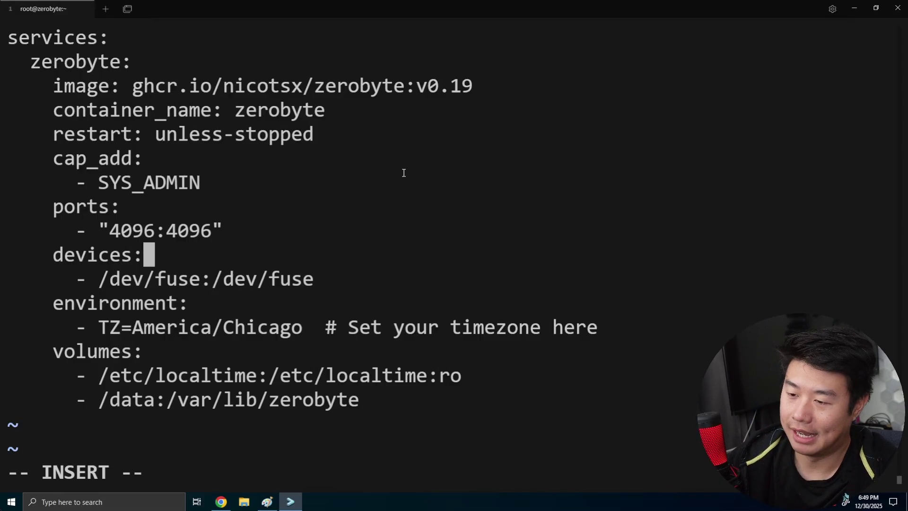
pyautogui.press('Down')
pyautogui.press('Left')
pyautogui.press('Left')
pyautogui.press('Left')
pyautogui.press('Left')
pyautogui.press('Left')
pyautogui.press('Left')
pyautogui.press('Left')
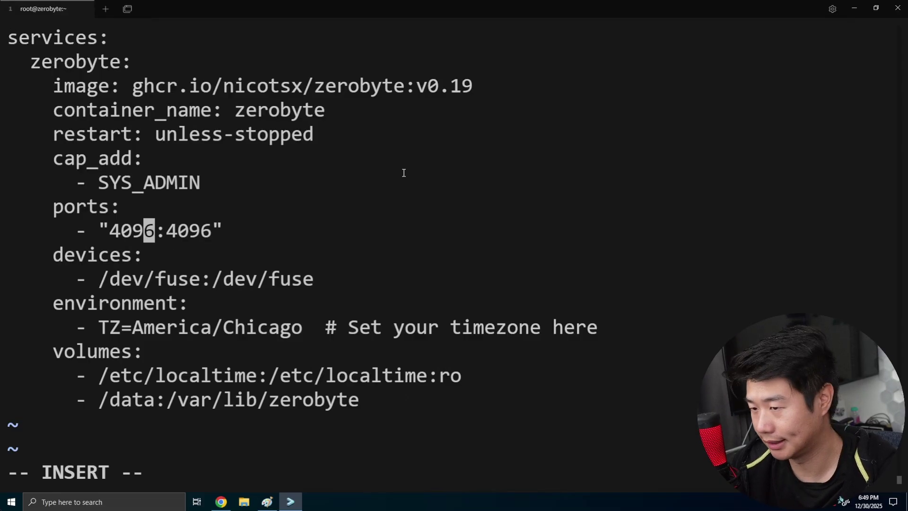
# Save docker-compose.yml and exit vi.
pyautogui.press('Escape')
pyautogui.write(':x')
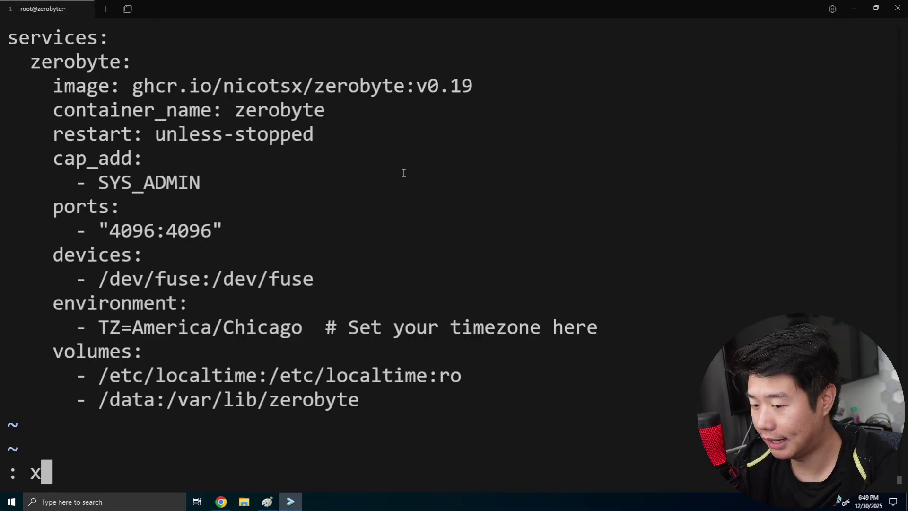
pyautogui.press('BackSpace')
pyautogui.press('BackSpace')
pyautogui.write('x')
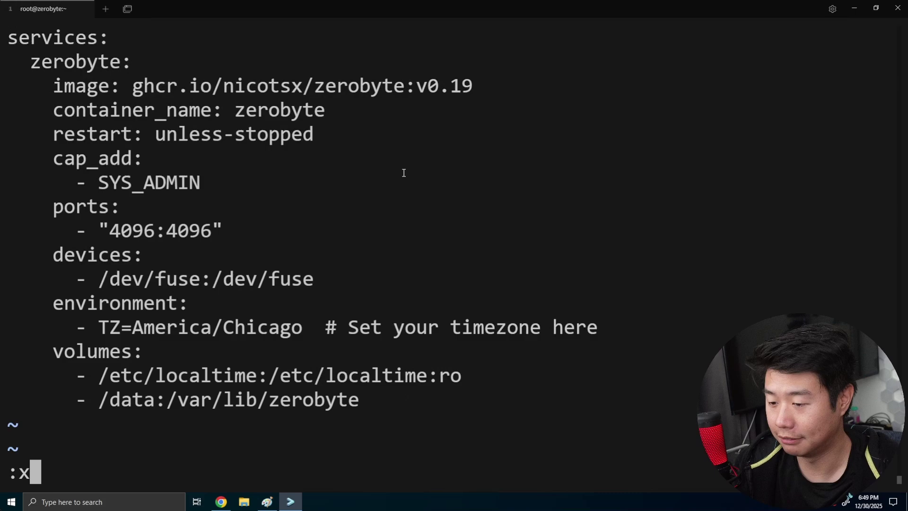
pyautogui.press('Return')
# Create the /data directory and bring up the Compose stack in detached mode.
pyautogui.write('mkdir /data')
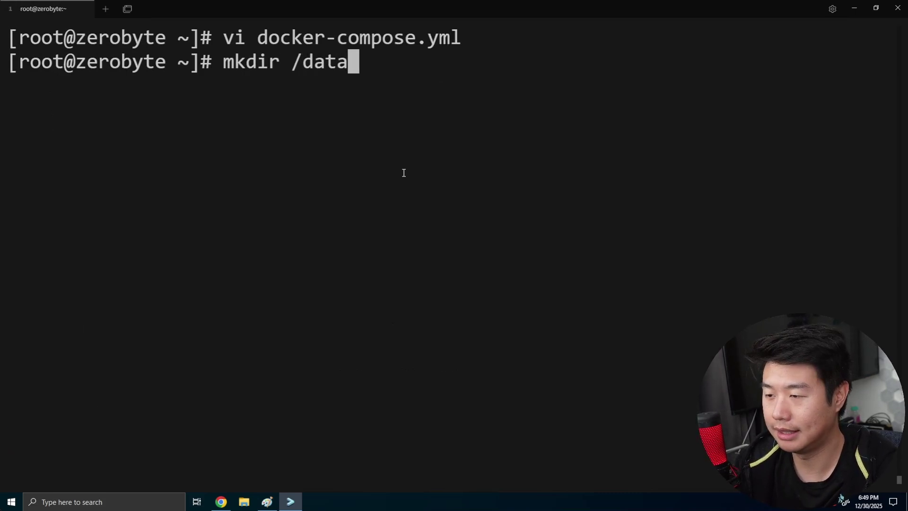
pyautogui.press('Return')
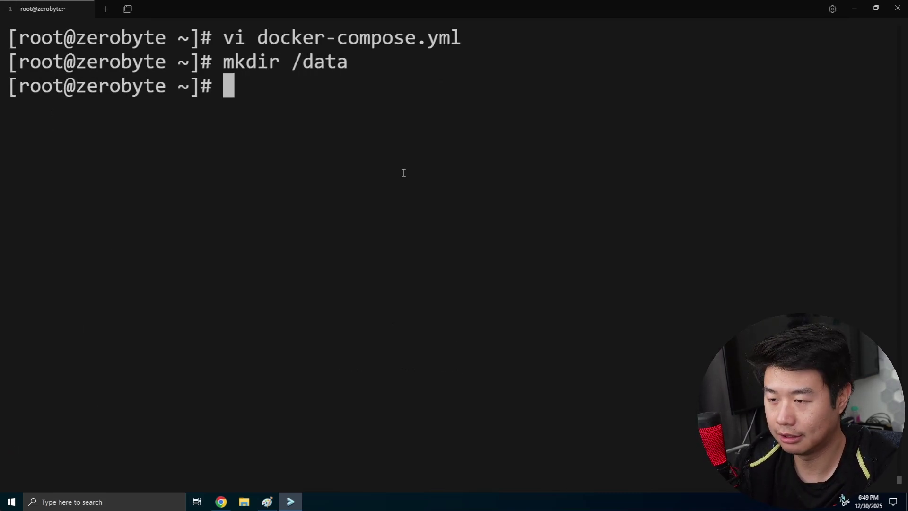
pyautogui.hotkey('ctrl', 'l')
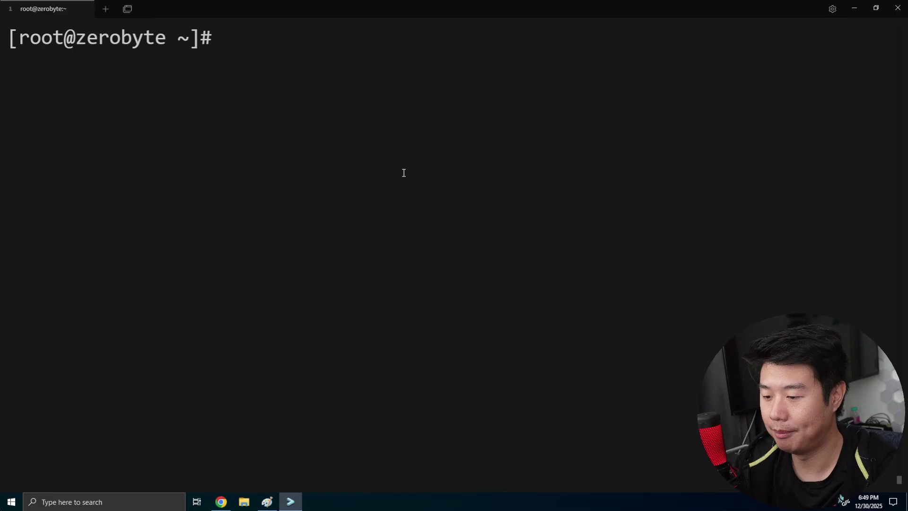
pyautogui.write('docker compose up -d')
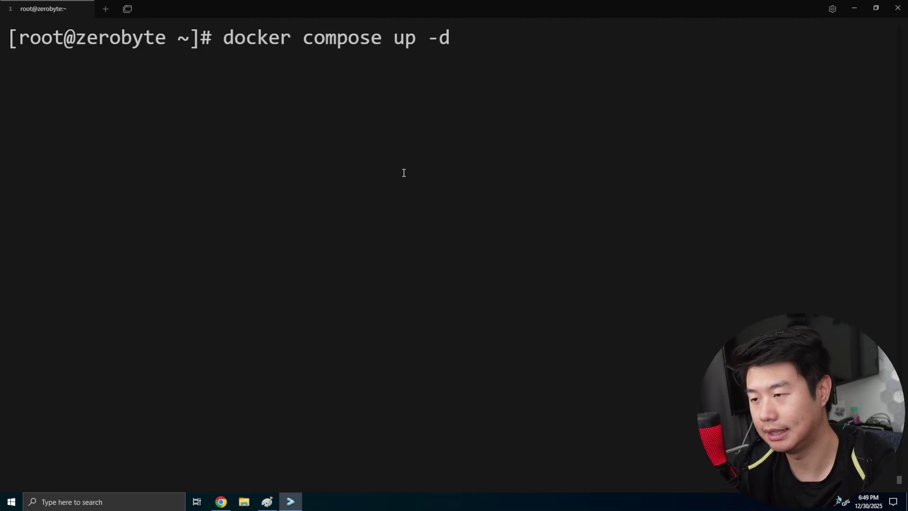
pyautogui.press('Return')
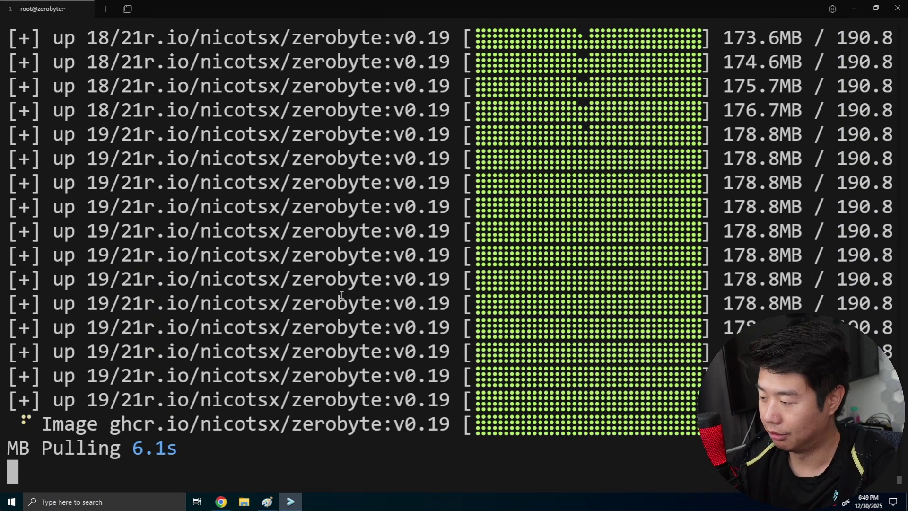
# Switch to Chrome to check the ports mapping in the README's Compose example, and return to the terminal.
pyautogui.click(221, 501)
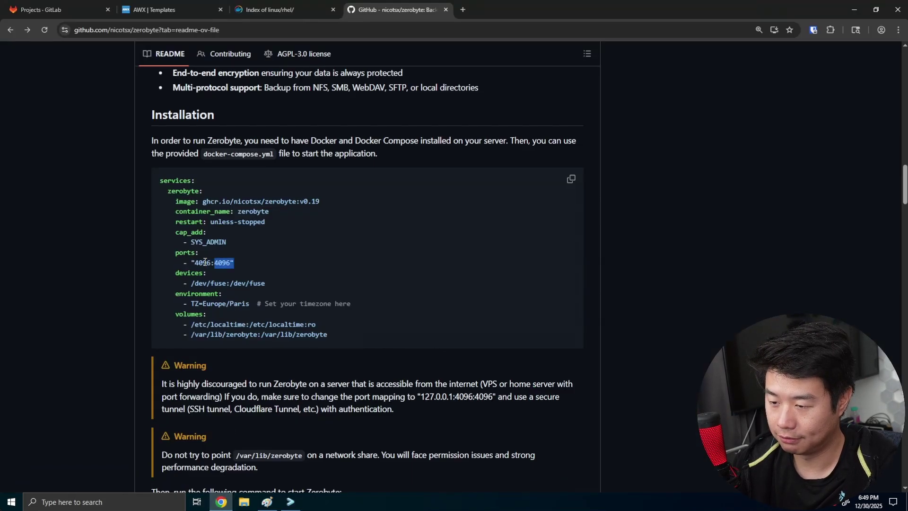
pyautogui.moveTo(205, 261); pyautogui.dragTo(191, 262)
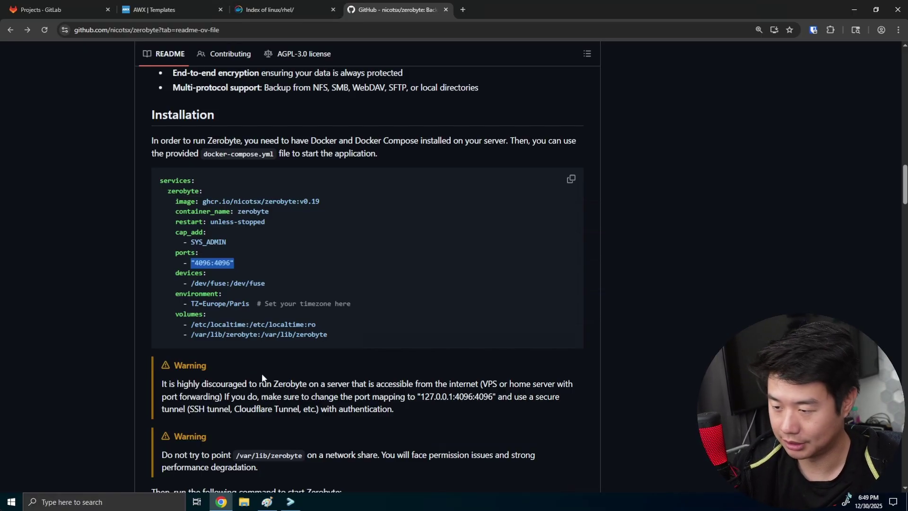
pyautogui.click(290, 501)
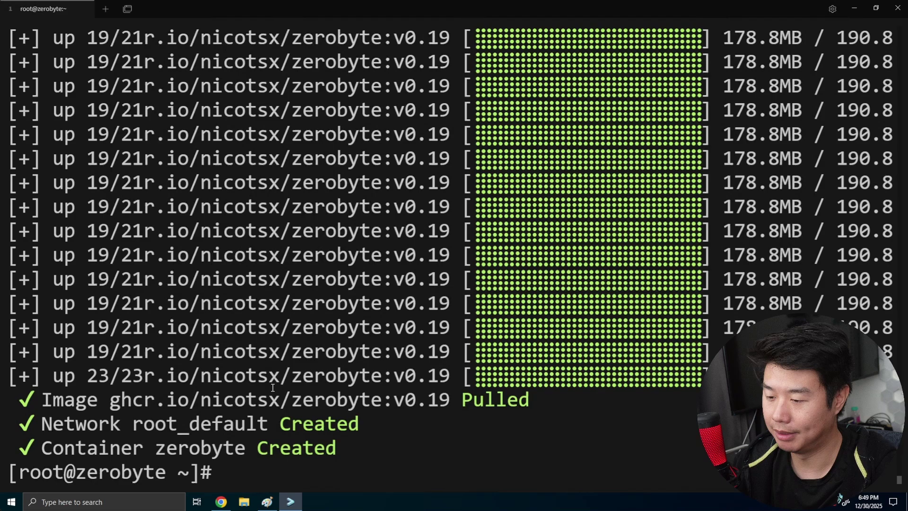
# List all Docker containers with docker ps -a, examine the zerobyte container's port mapping, and switch to Chrome.
pyautogui.hotkey('ctrl', 'l')
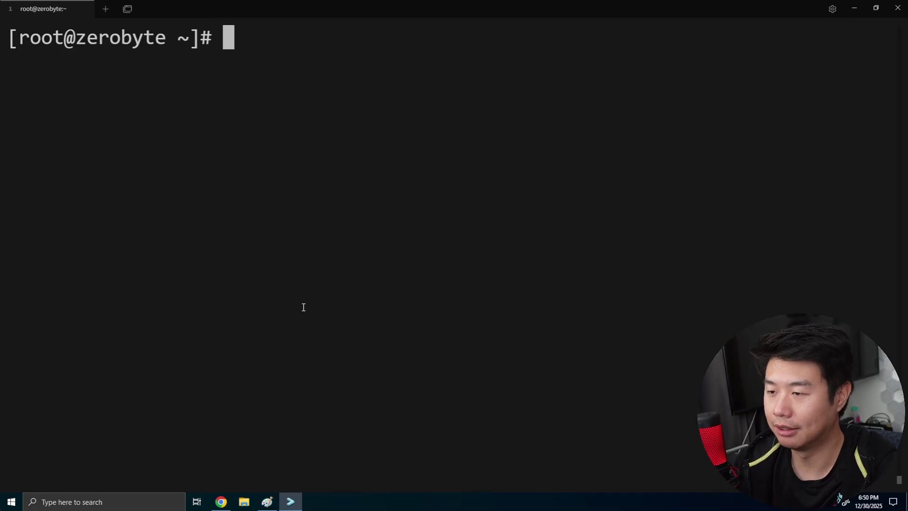
pyautogui.write('docker ps -a')
pyautogui.press('Return')
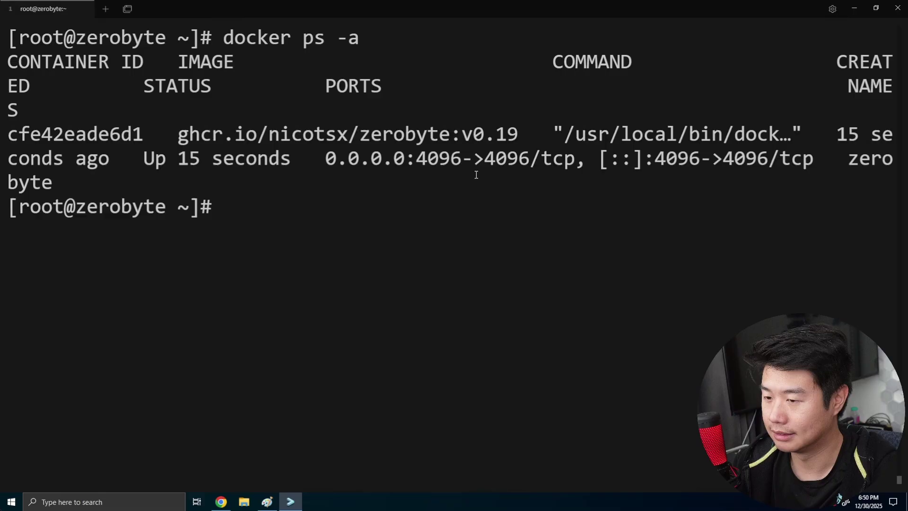
pyautogui.moveTo(506, 158); pyautogui.dragTo(634, 192)
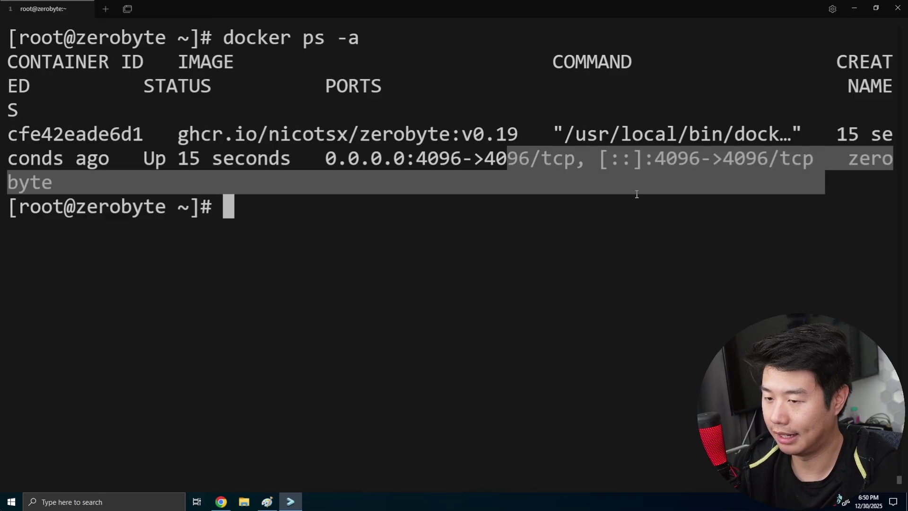
pyautogui.doubleClick(455, 158)
pyautogui.click(478, 255)
pyautogui.click(221, 502)
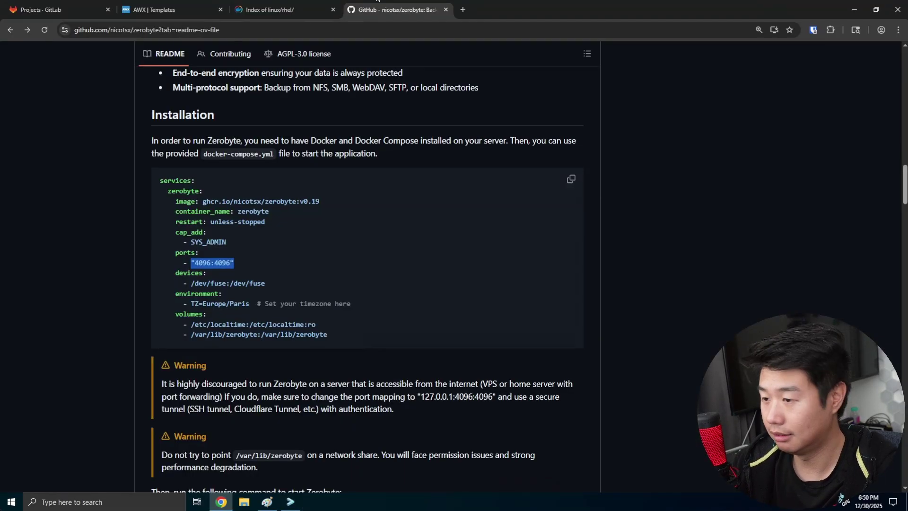
pyautogui.click(463, 10)
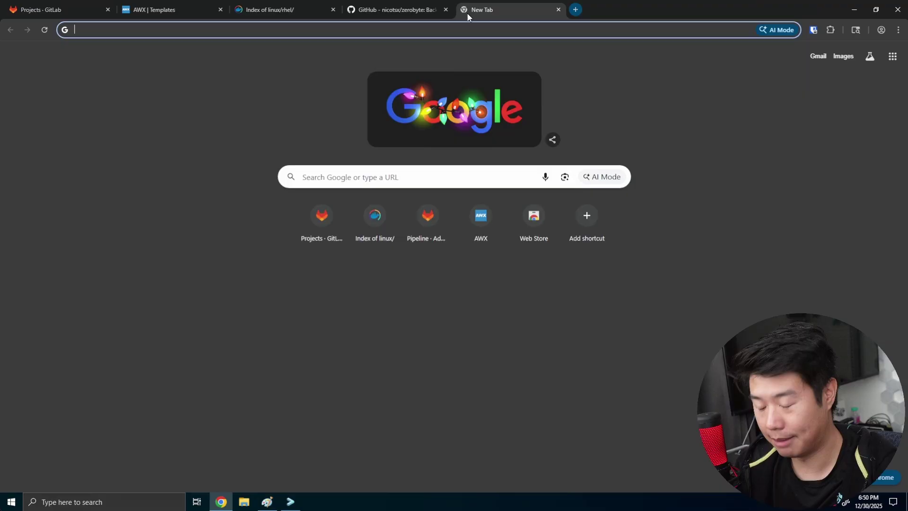
pyautogui.write('http://')
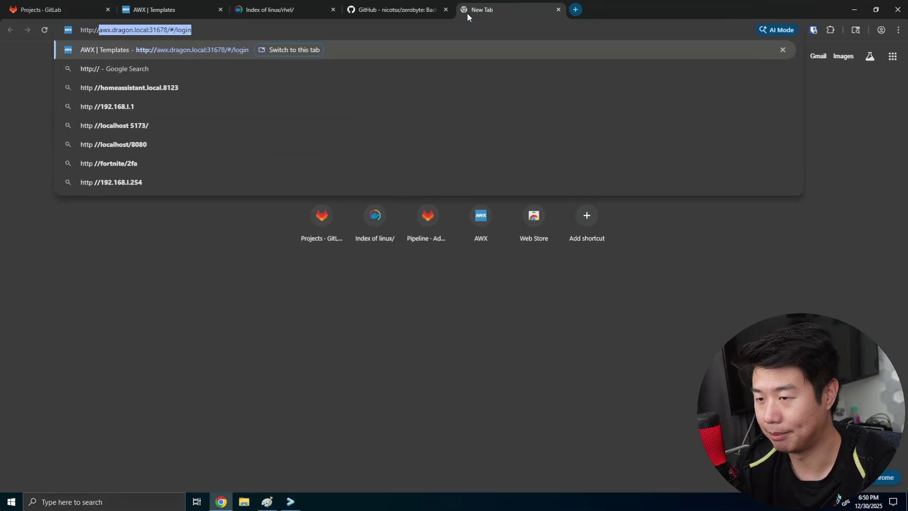
pyautogui.write('zerobyte.drag.')
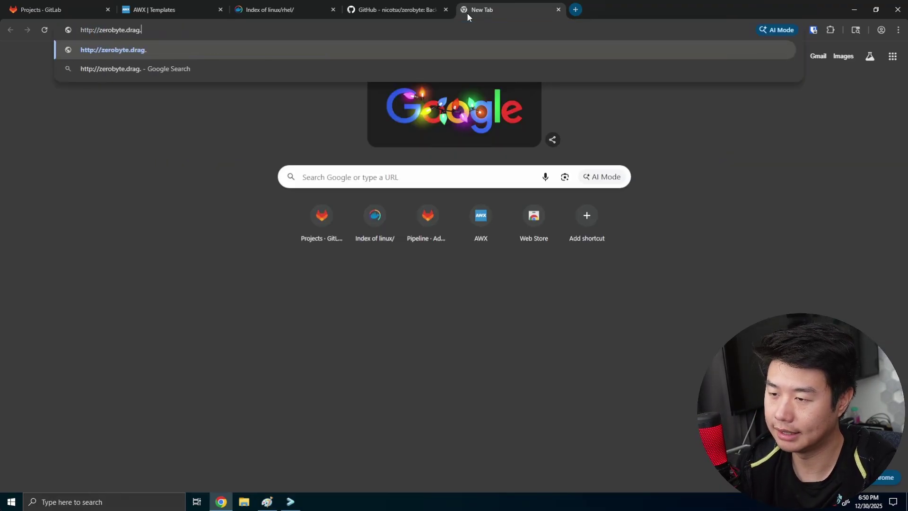
pyautogui.press('BackSpace')
pyautogui.write('on.loca')
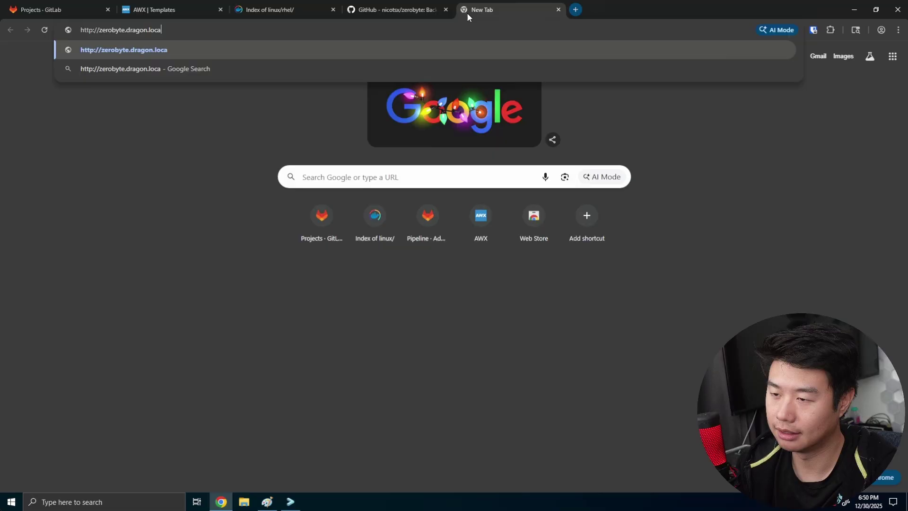
pyautogui.write('l:4096')
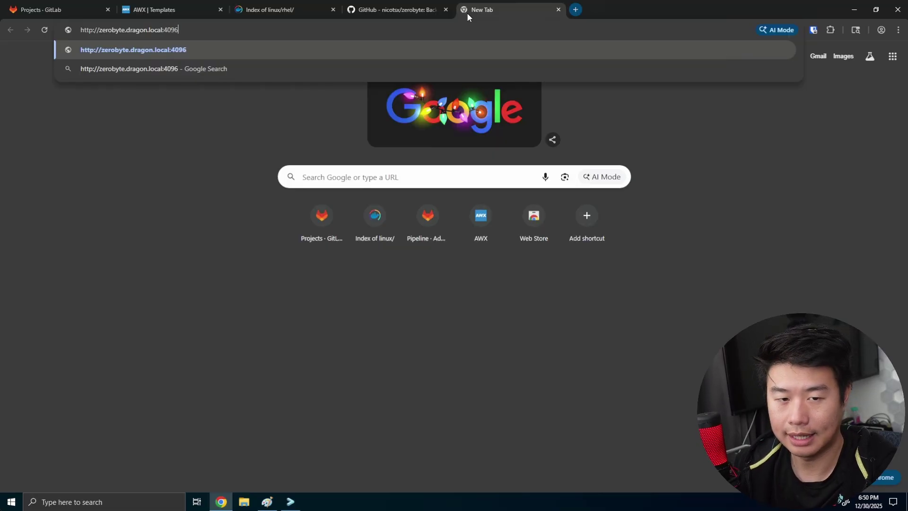
pyautogui.press('Return')
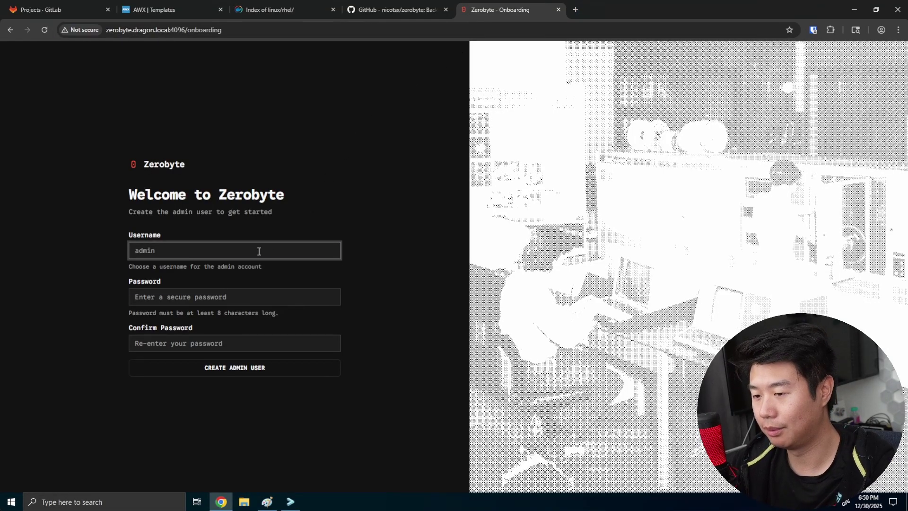
# Create the Zerobyte admin user with username admin and a confirmed account password, and decline saving the password in the browser.
pyautogui.click(258, 251)
pyautogui.click(319, 186)
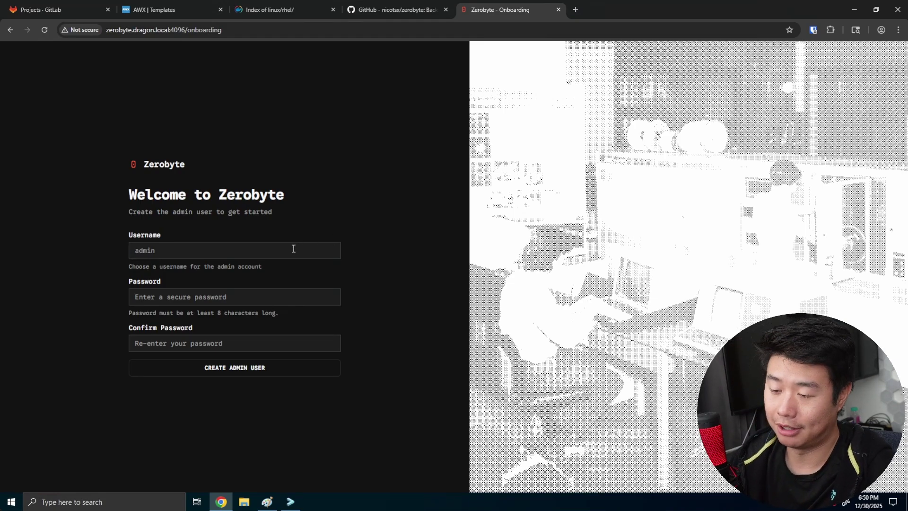
pyautogui.click(247, 252)
pyautogui.write('ad')
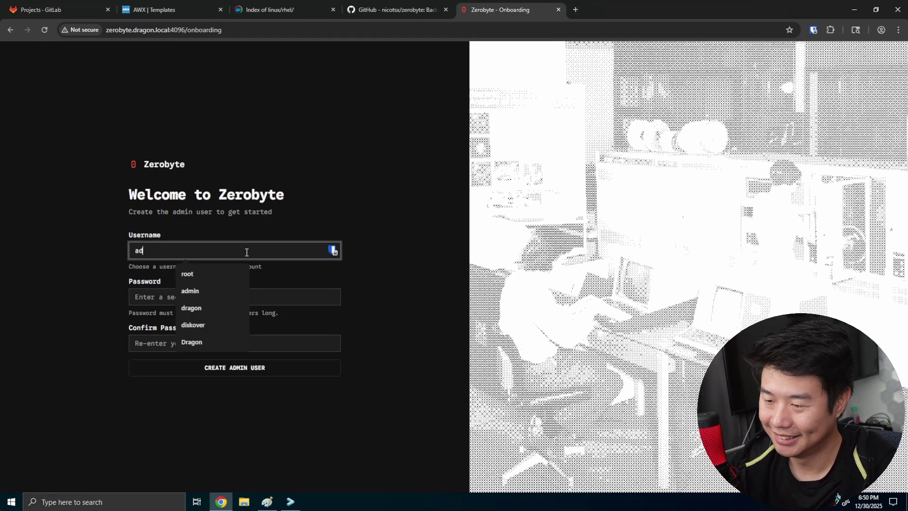
pyautogui.write('min')
pyautogui.press('Tab')
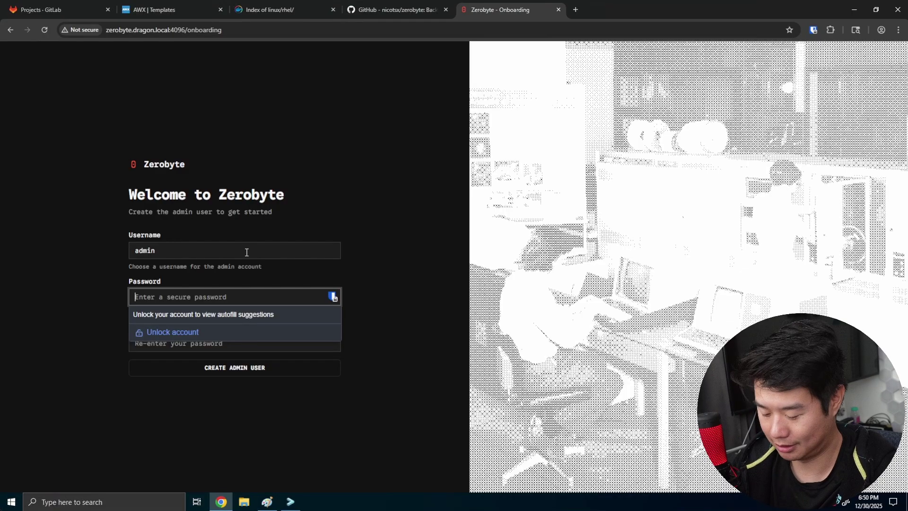
pyautogui.write('**********')
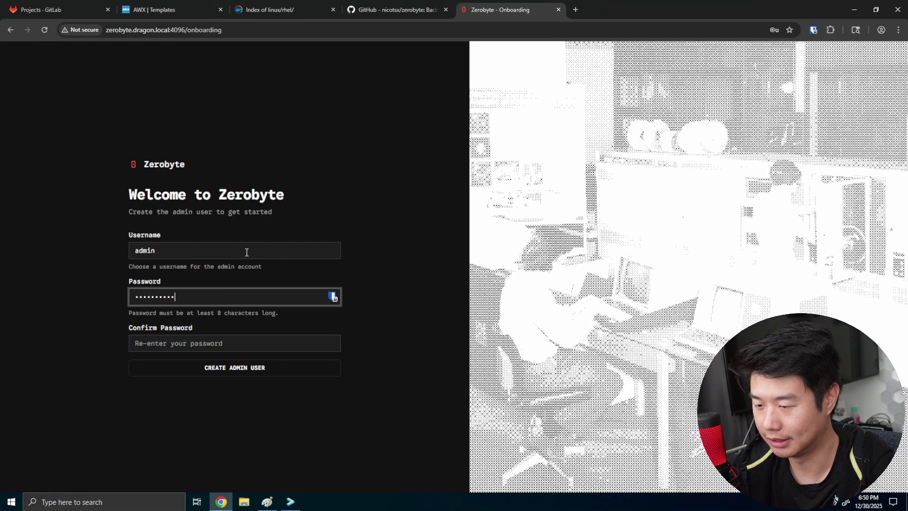
pyautogui.press('Tab')
pyautogui.write('********')
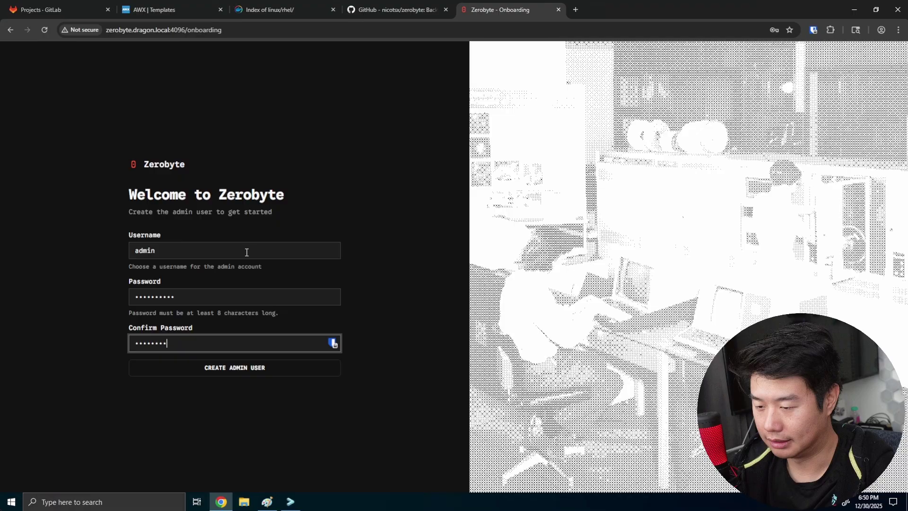
pyautogui.write('**')
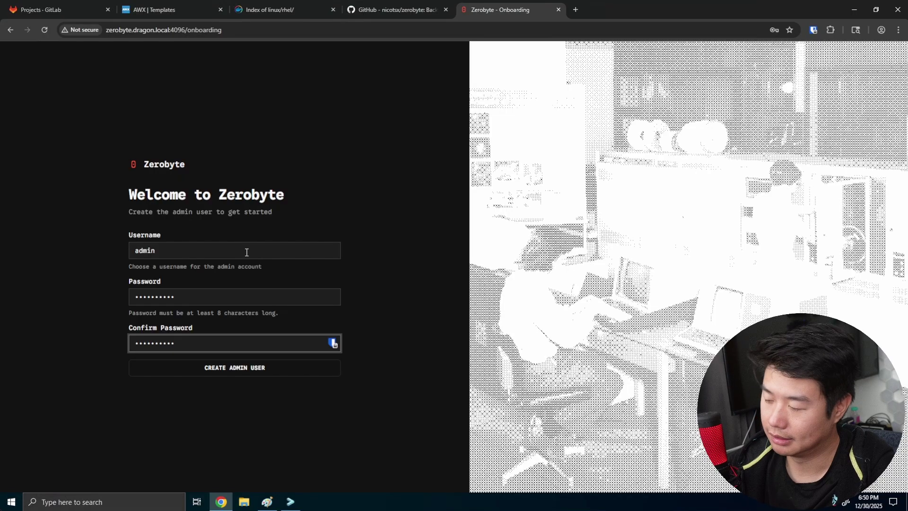
pyautogui.click(222, 370)
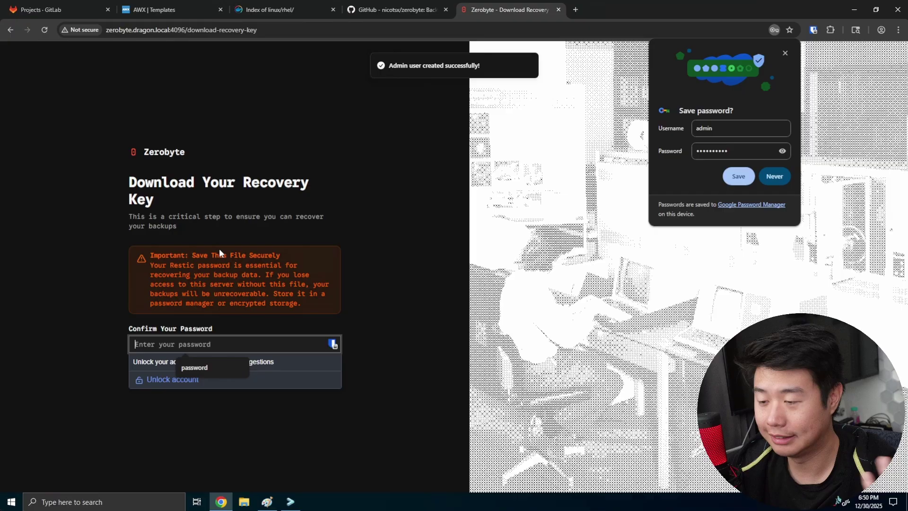
pyautogui.click(767, 175)
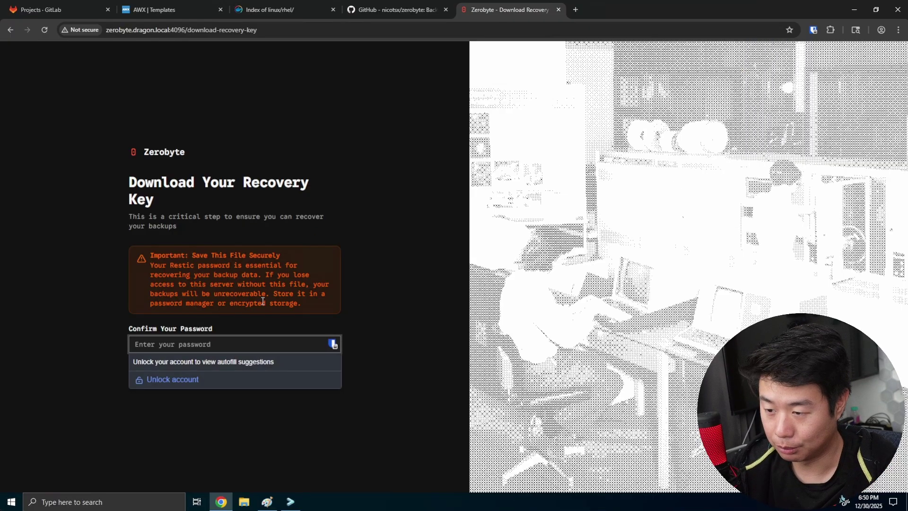
# Confirm the account password to download the recovery key, keep the restic.pass file, and decline saving the password in the browser.
pyautogui.moveTo(191, 275); pyautogui.dragTo(258, 276)
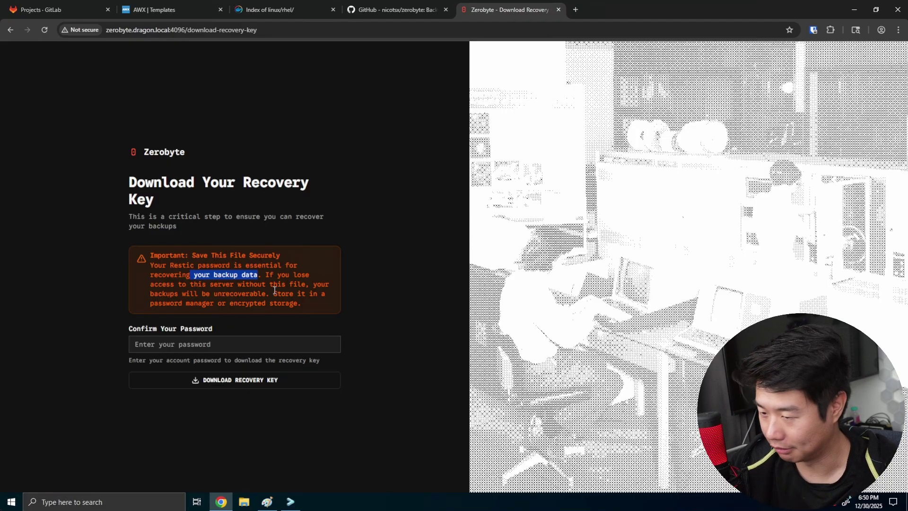
pyautogui.click(241, 344)
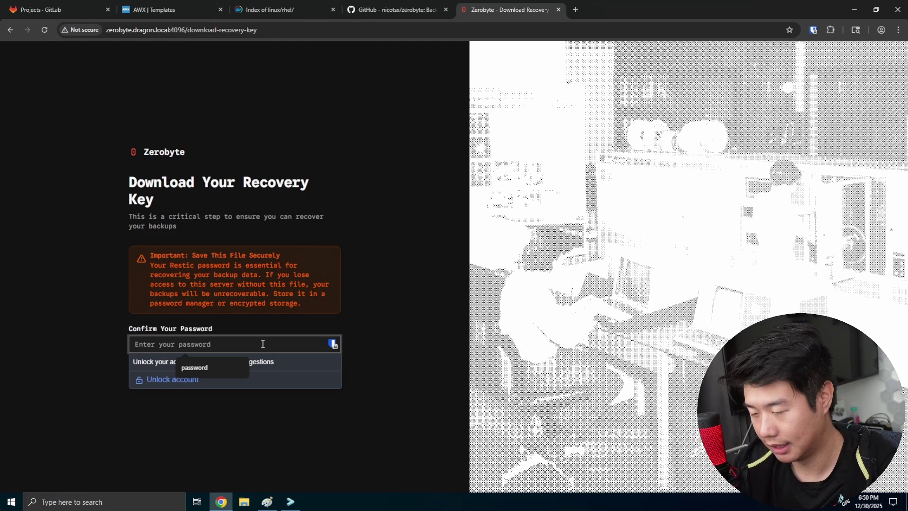
pyautogui.write('••••••••••')
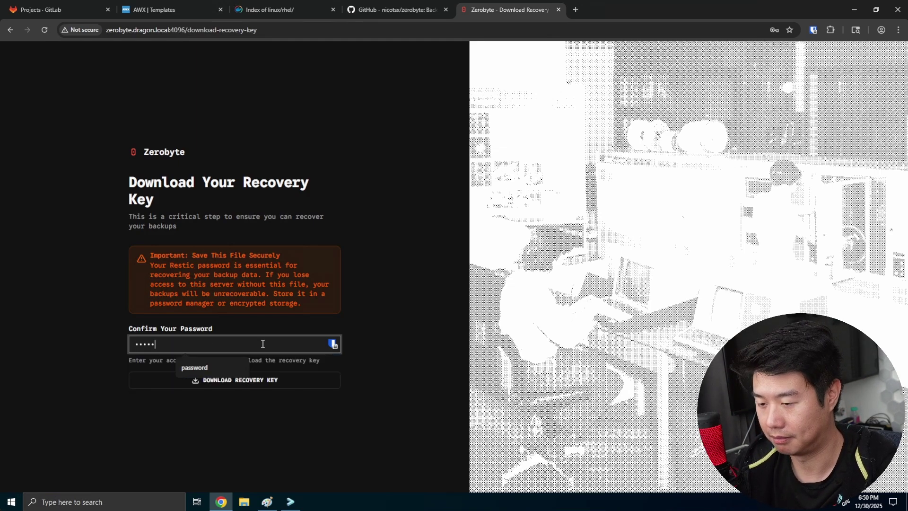
pyautogui.press('Return')
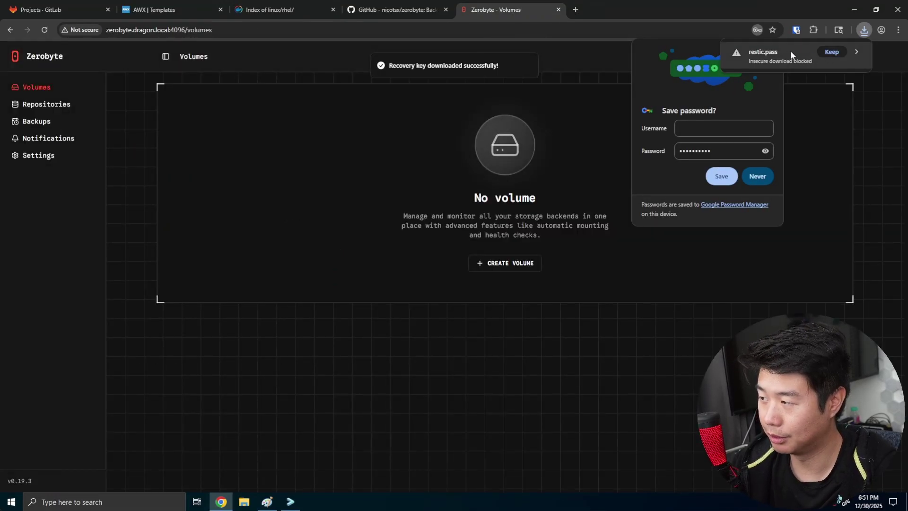
pyautogui.click(830, 52)
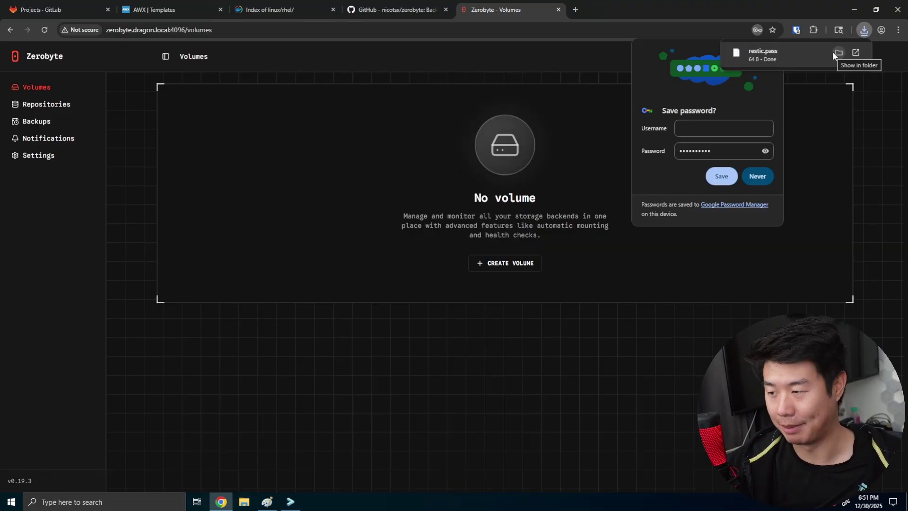
pyautogui.click(768, 159)
pyautogui.click(762, 174)
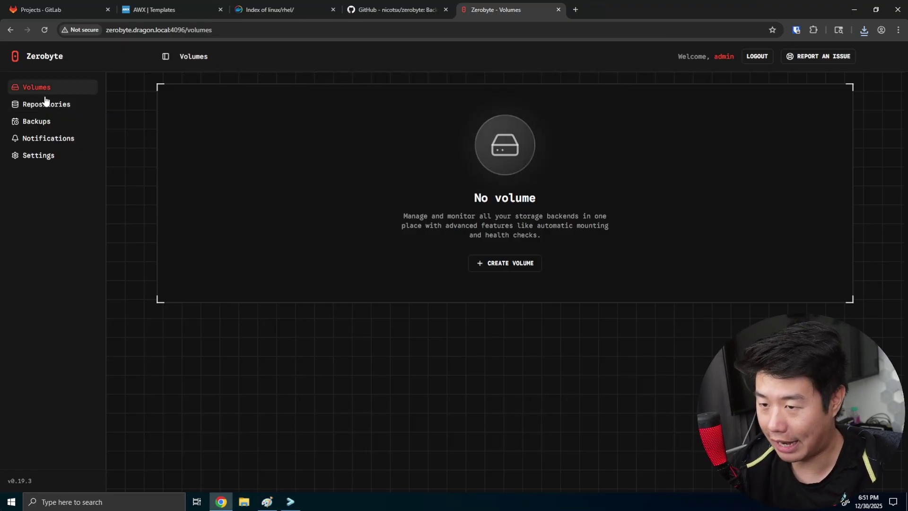
# Examine the Volumes page, the volume creation form and the Repositories page, and return to Volumes.
pyautogui.doubleClick(486, 217)
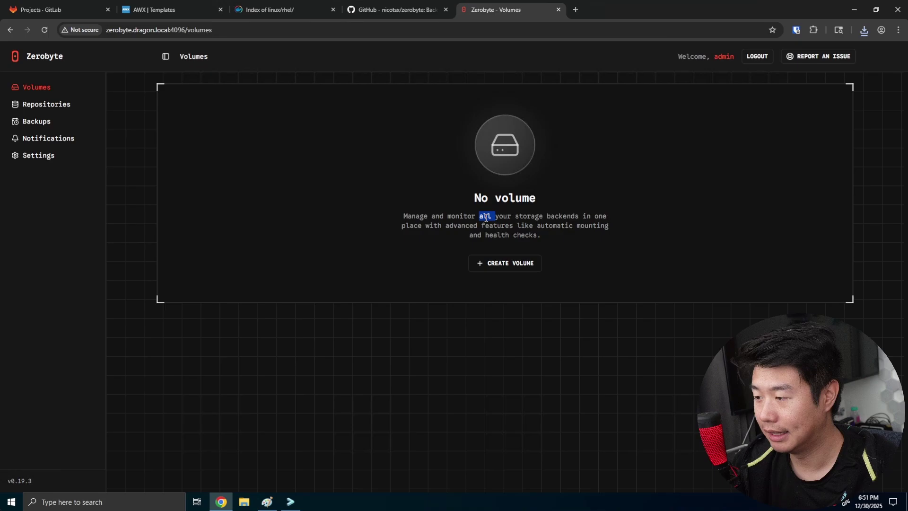
pyautogui.click(535, 233)
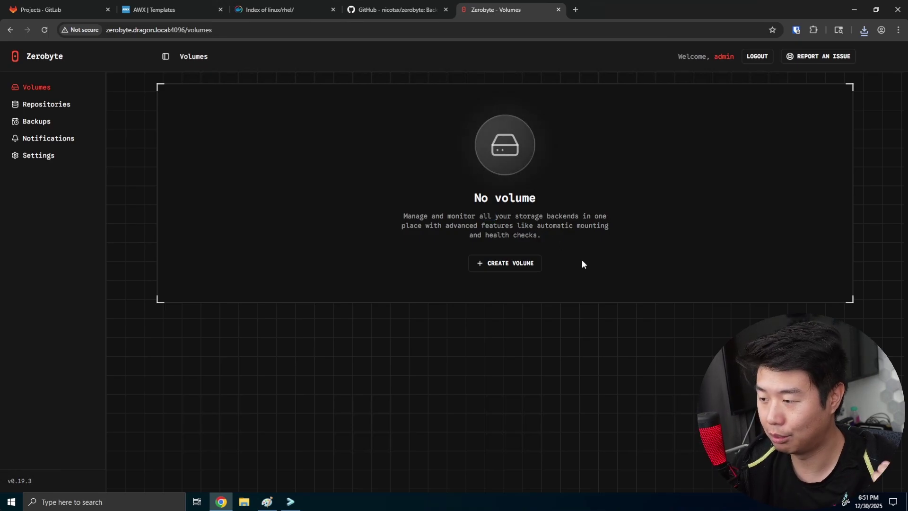
pyautogui.click(508, 266)
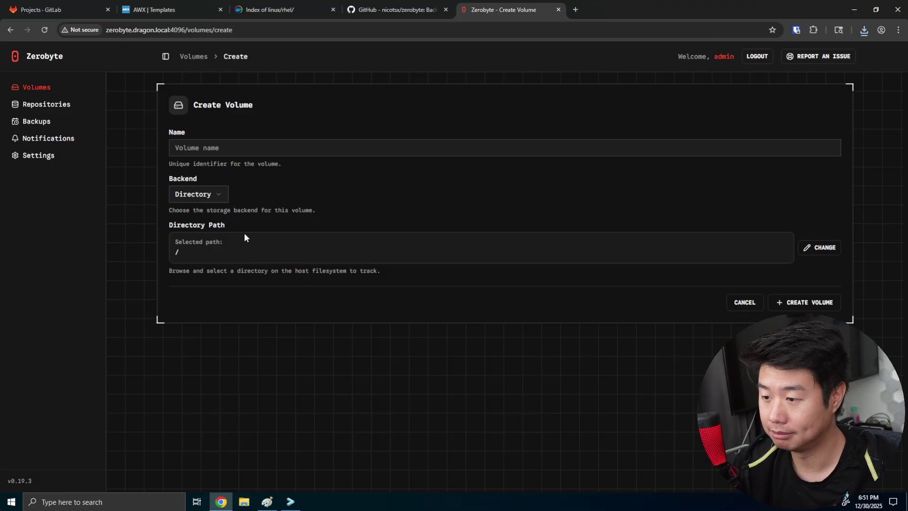
pyautogui.click(54, 104)
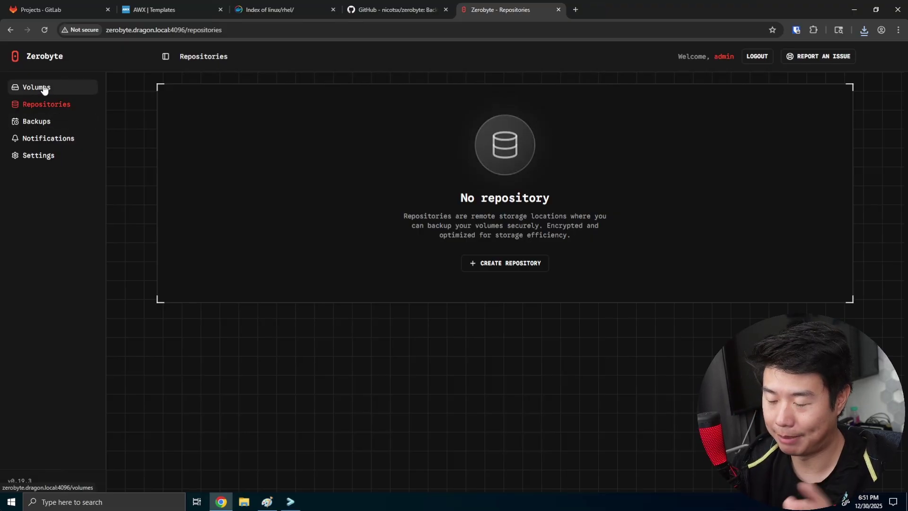
pyautogui.click(43, 87)
# Start creating a volume and name it data.
pyautogui.click(511, 263)
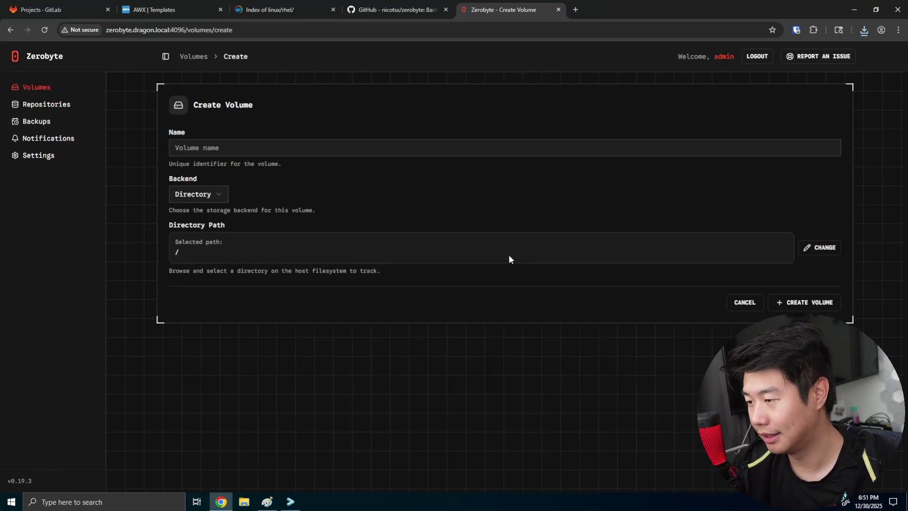
pyautogui.click(226, 149)
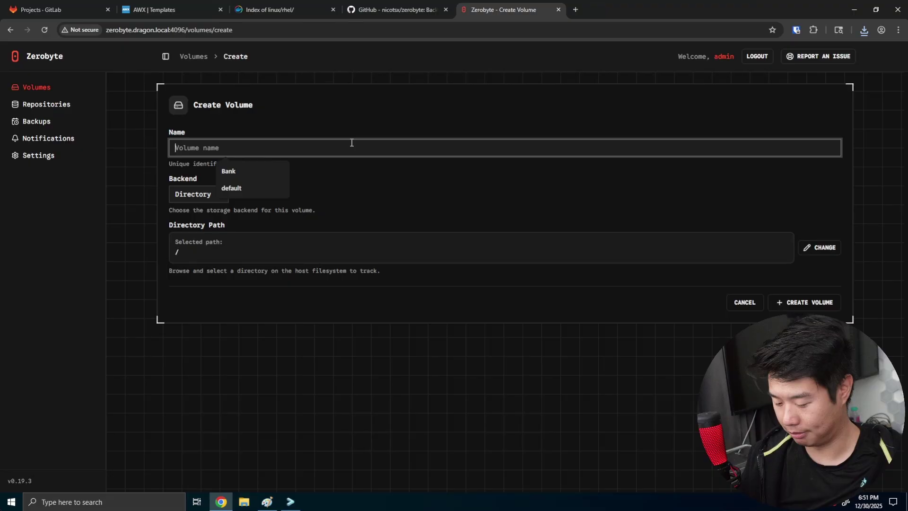
pyautogui.write('data')
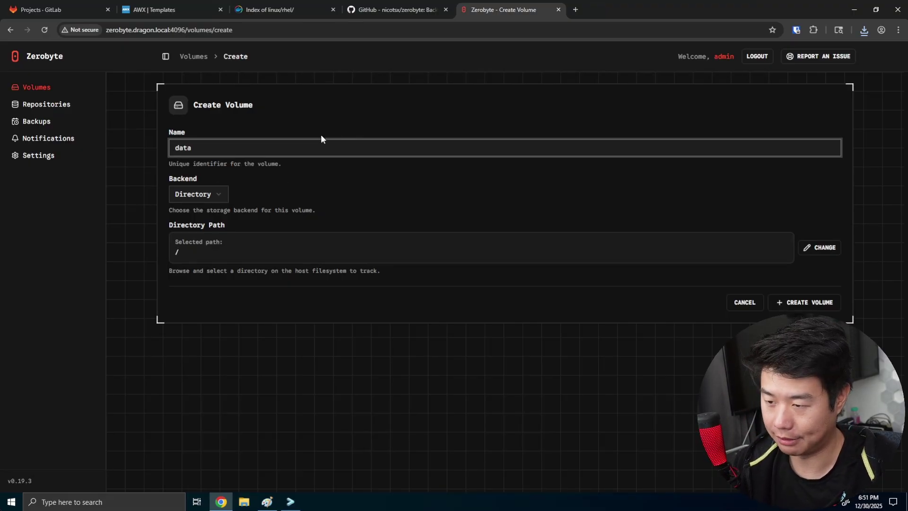
# Examine the available volume backends and the NFS connection settings, and return the backend to Directory.
pyautogui.click(214, 195)
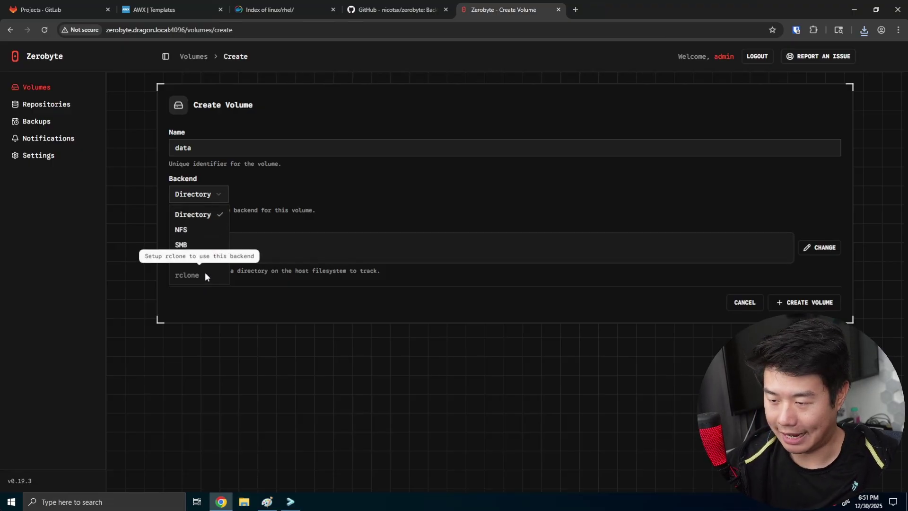
pyautogui.click(200, 194)
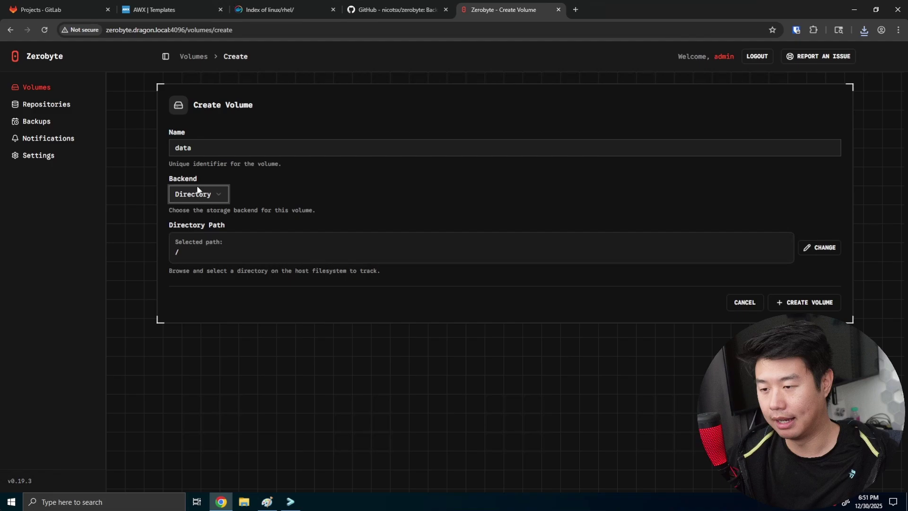
pyautogui.click(201, 194)
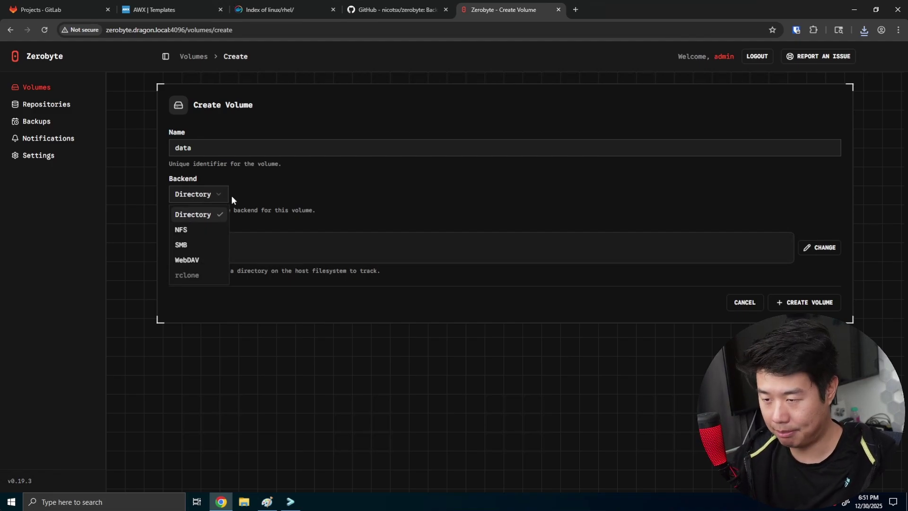
pyautogui.click(208, 229)
pyautogui.click(193, 193)
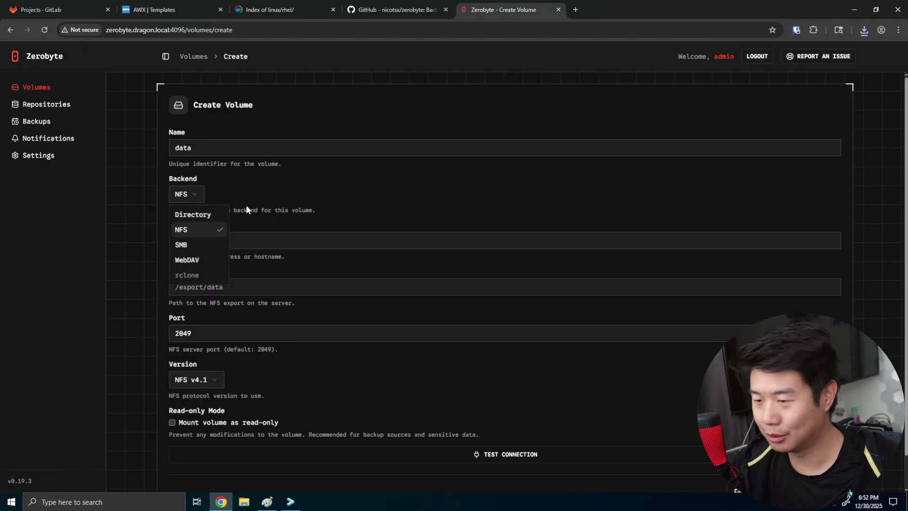
pyautogui.click(201, 213)
pyautogui.click(196, 193)
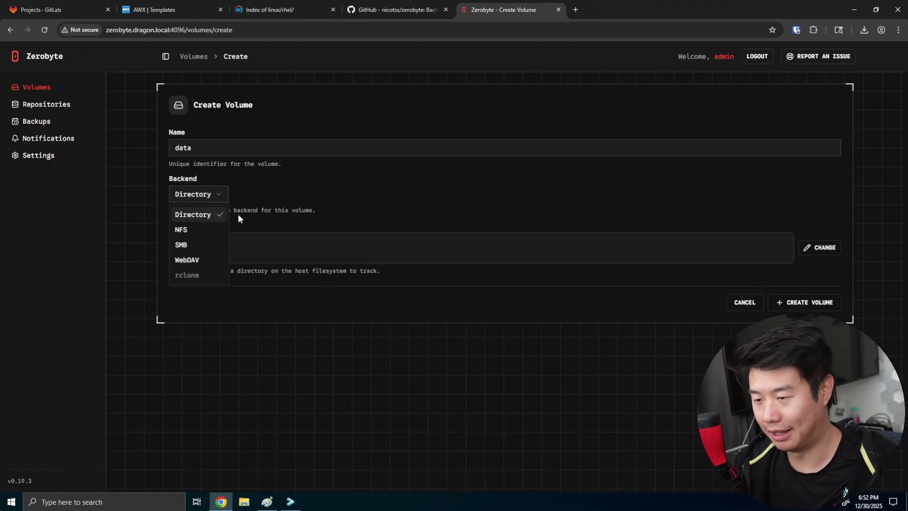
pyautogui.click(211, 231)
pyautogui.click(211, 244)
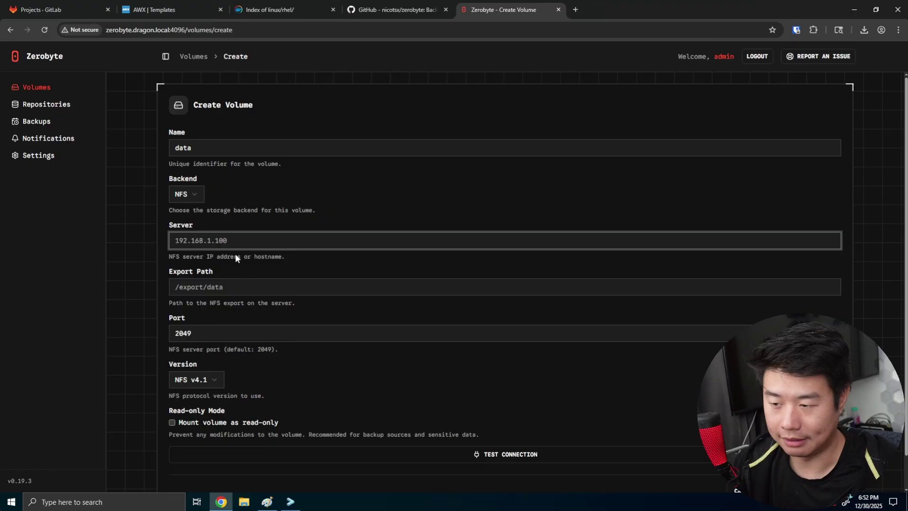
pyautogui.click(247, 287)
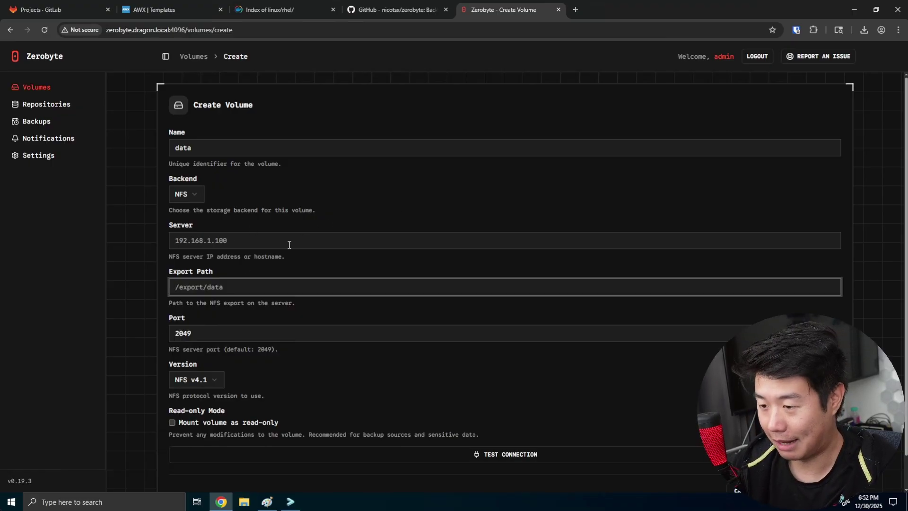
pyautogui.click(196, 194)
pyautogui.click(194, 214)
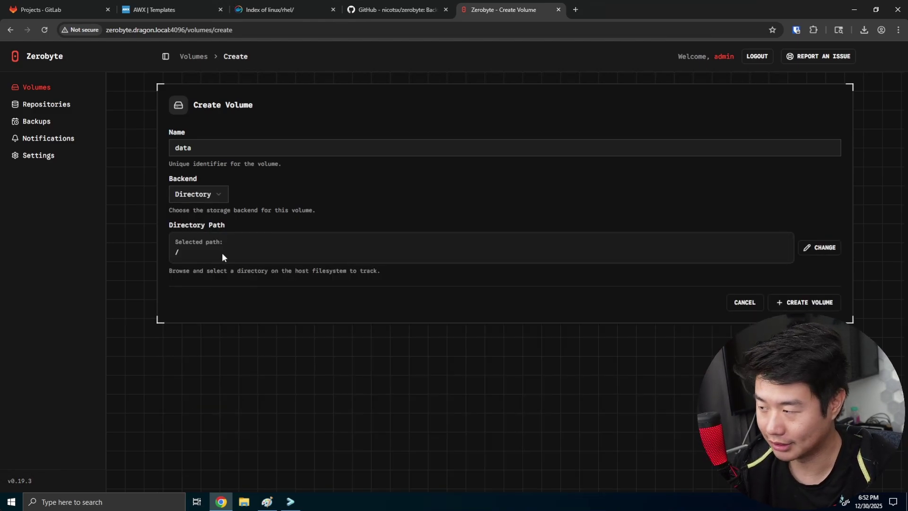
# Bring up the folder choices for the volume's directory path, and in the terminal change to /data and list its contents.
pyautogui.click(819, 247)
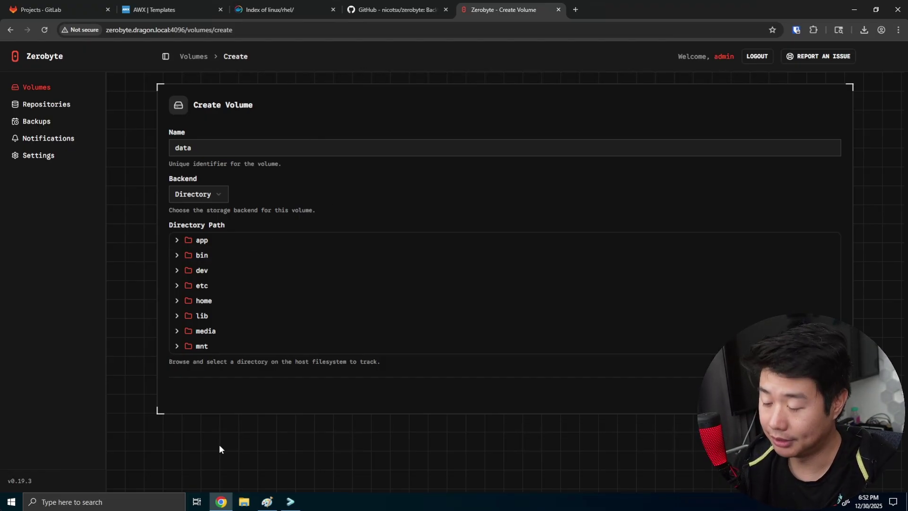
pyautogui.click(291, 501)
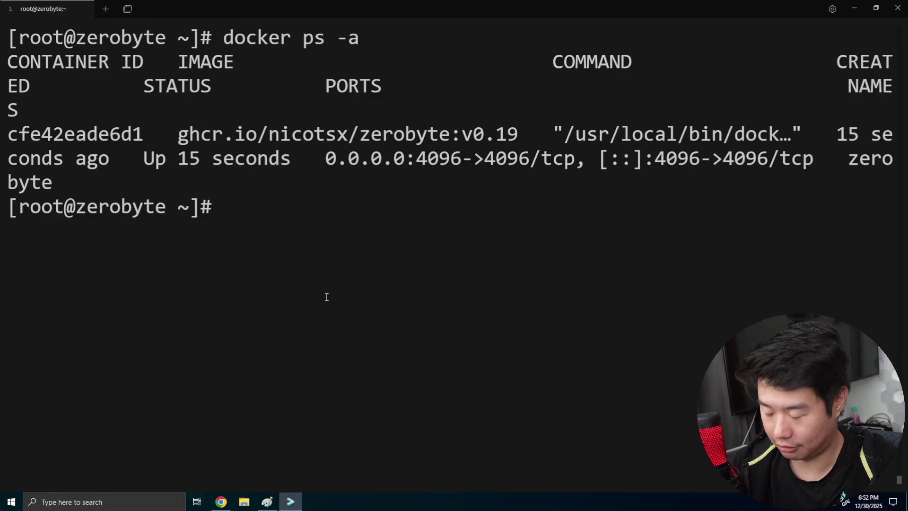
pyautogui.hotkey('ctrl', 'l')
pyautogui.write('cd /data')
pyautogui.press('Return')
pyautogui.write('ls')
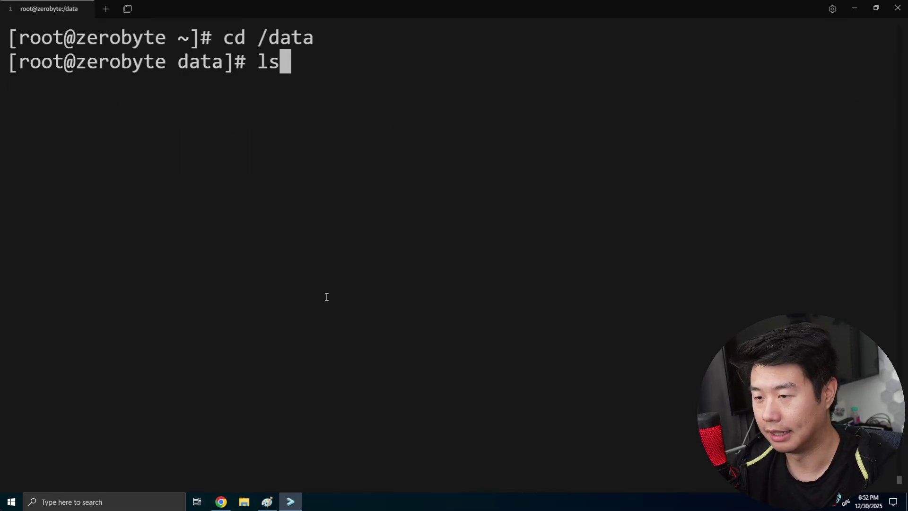
pyautogui.press('Return')
# Enter the data subdirectory inside /data and list its files.
pyautogui.write('cd')
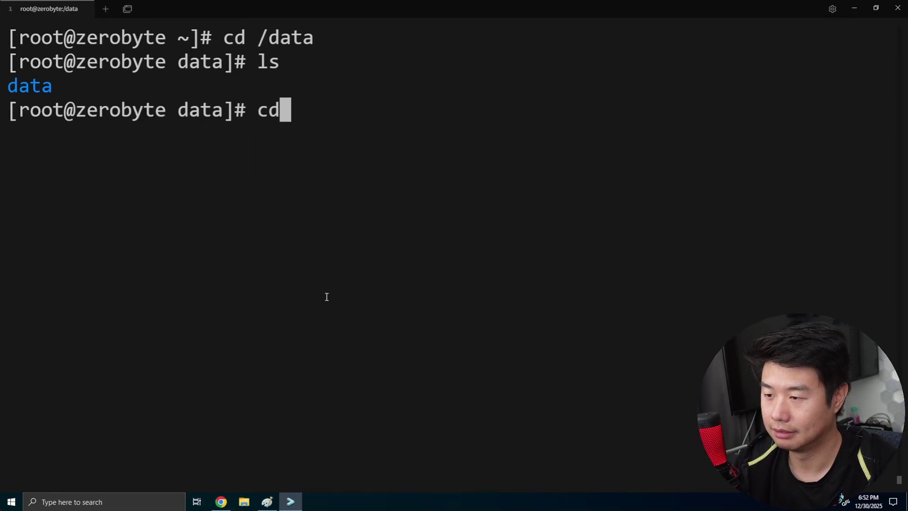
pyautogui.press('BackSpace')
pyautogui.press('BackSpace')
pyautogui.write('ls')
pyautogui.press('BackSpace')
pyautogui.press('BackSpace')
pyautogui.write('c')
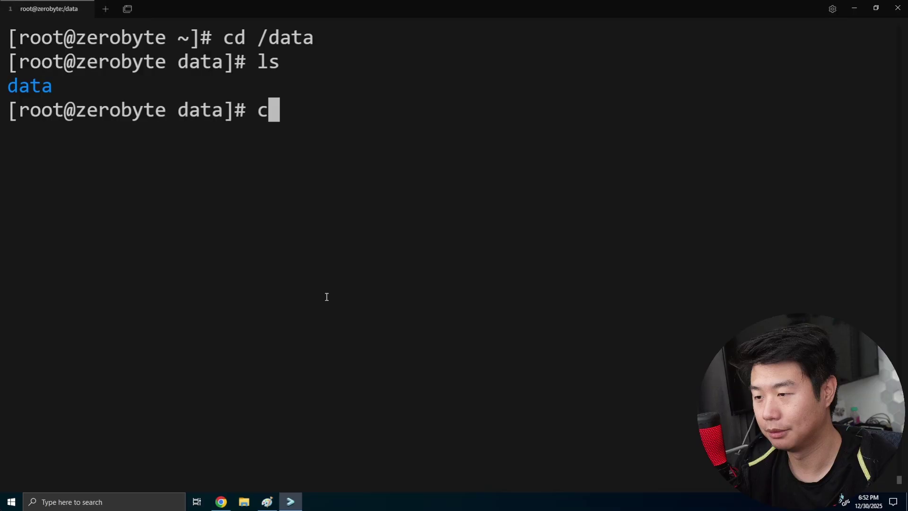
pyautogui.write('d dat')
pyautogui.press('Tab')
pyautogui.press('Return')
pyautogui.write('ls')
pyautogui.press('Return')
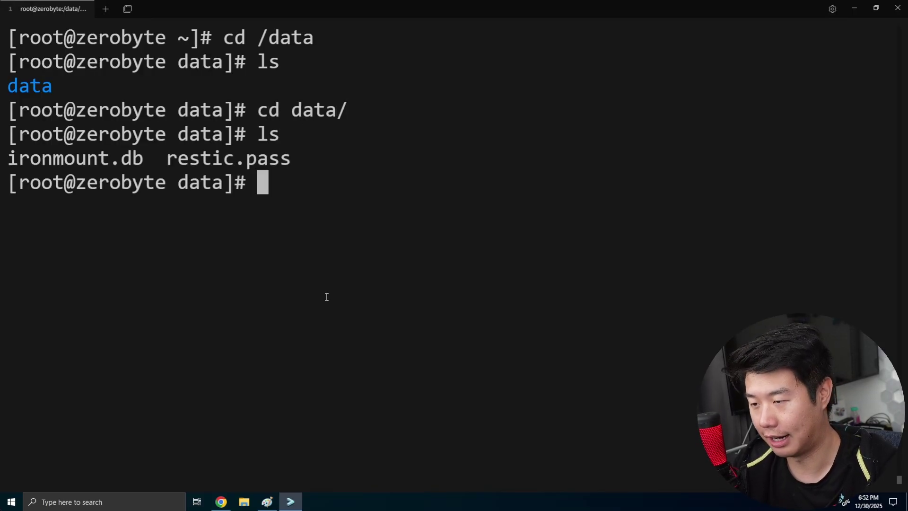
# Return to the parent directory, list its contents, check the working directory path and clear the terminal.
pyautogui.hotkey('ctrl', 'l')
pyautogui.write('cd ../')
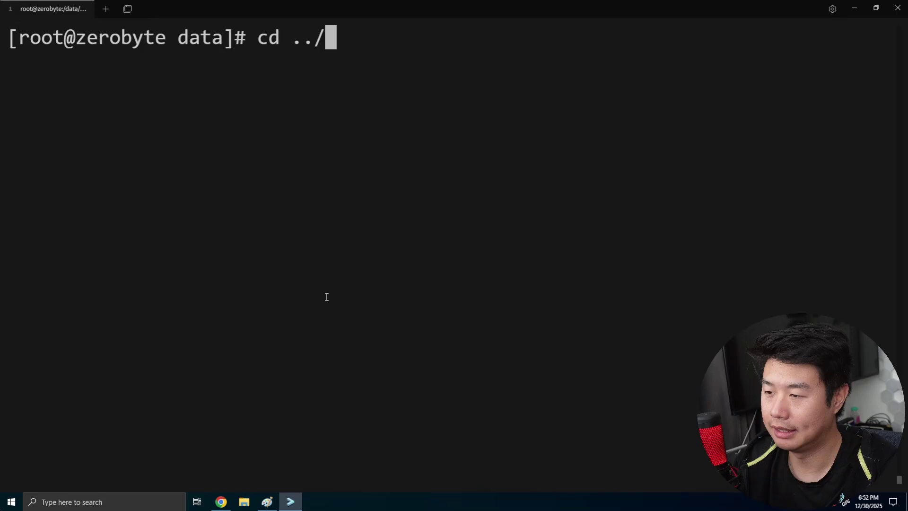
pyautogui.press('Return')
pyautogui.write('ls')
pyautogui.press('Return')
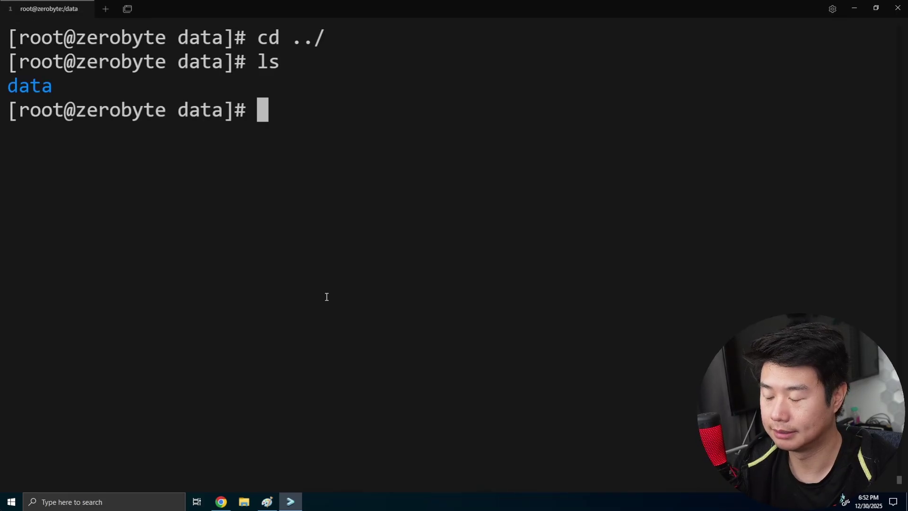
pyautogui.write('pwd')
pyautogui.press('Return')
pyautogui.write('c')
pyautogui.press('BackSpace')
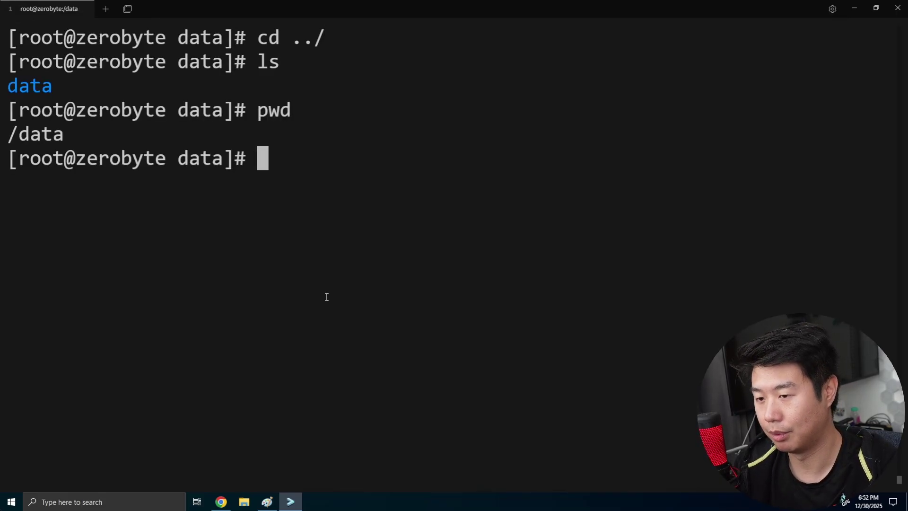
pyautogui.write('cd')
pyautogui.press('BackSpace')
pyautogui.press('BackSpace')
pyautogui.press('BackSpace')
pyautogui.hotkey('ctrl', 'l')
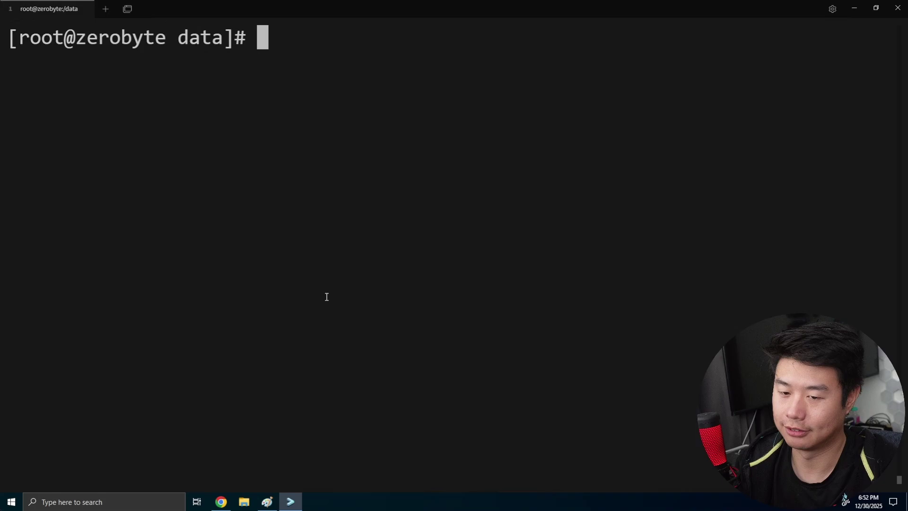
# Create a backup-data directory inside /data and check it in a detailed listing.
pyautogui.write('mkidr')
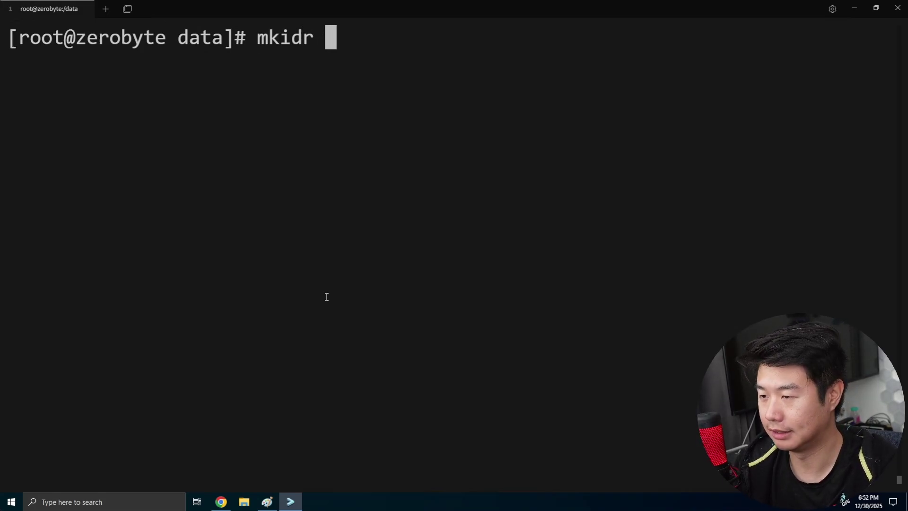
pyautogui.press('BackSpace')
pyautogui.press('BackSpace')
pyautogui.press('BackSpace')
pyautogui.press('BackSpace')
pyautogui.write('dir backup-data')
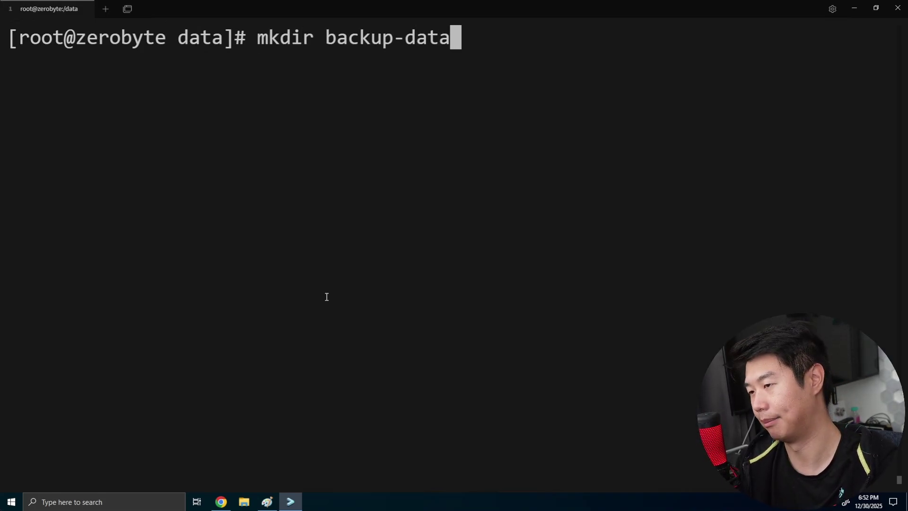
pyautogui.press('Return')
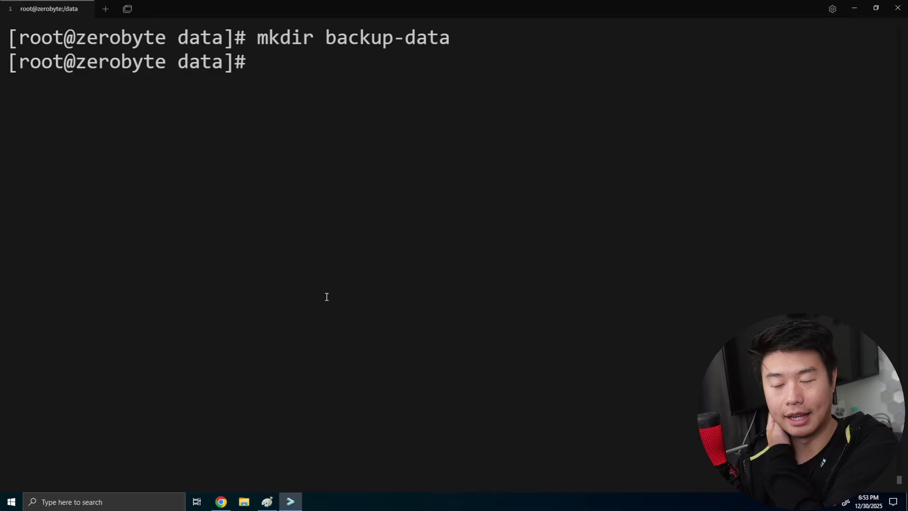
pyautogui.write('ll')
pyautogui.press('Return')
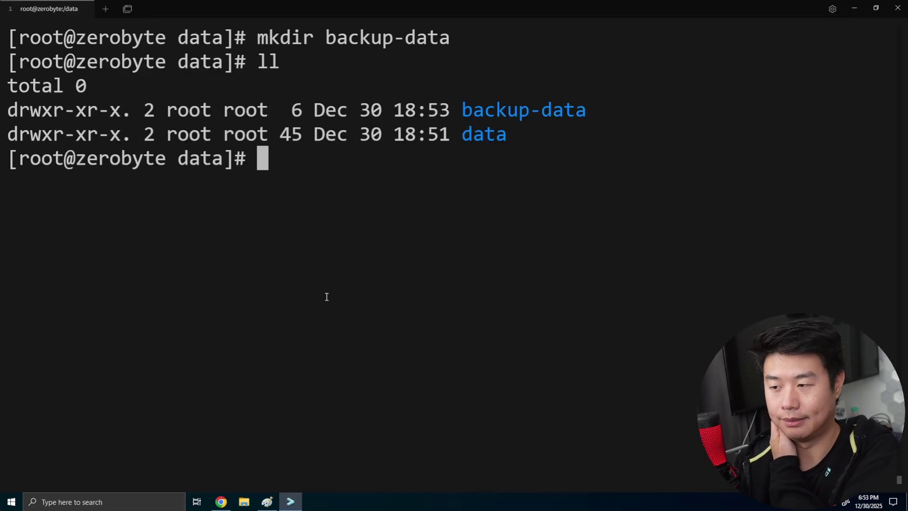
pyautogui.doubleClick(520, 110)
pyautogui.doubleClick(496, 133)
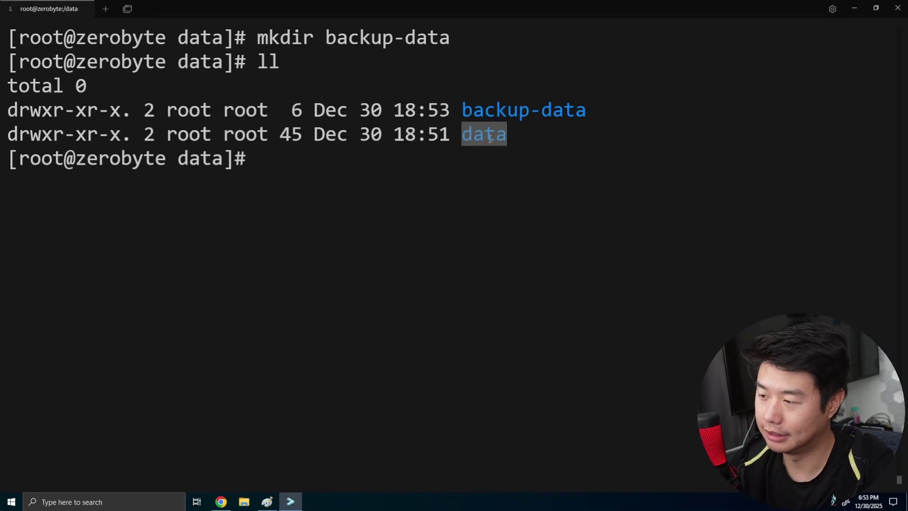
pyautogui.doubleClick(492, 115)
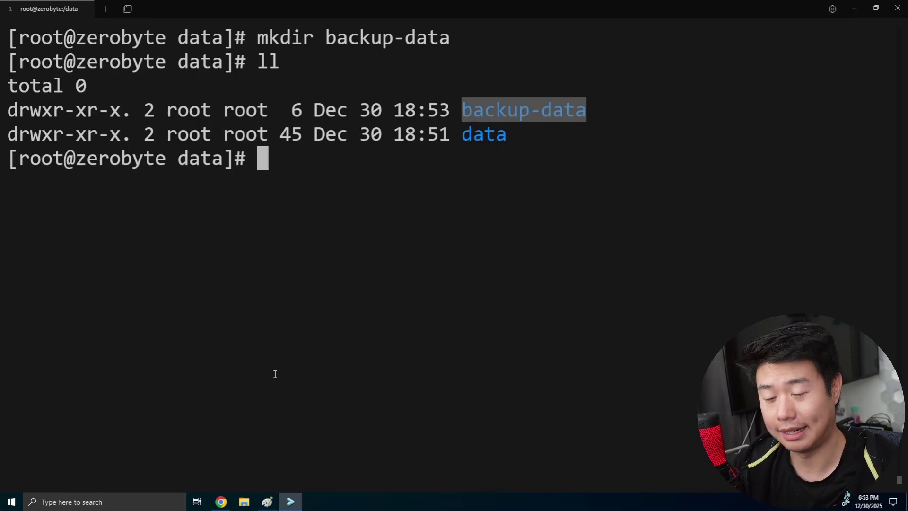
# Go to the home directory in the terminal and display the contents of docker-compose.yml.
pyautogui.click(227, 508)
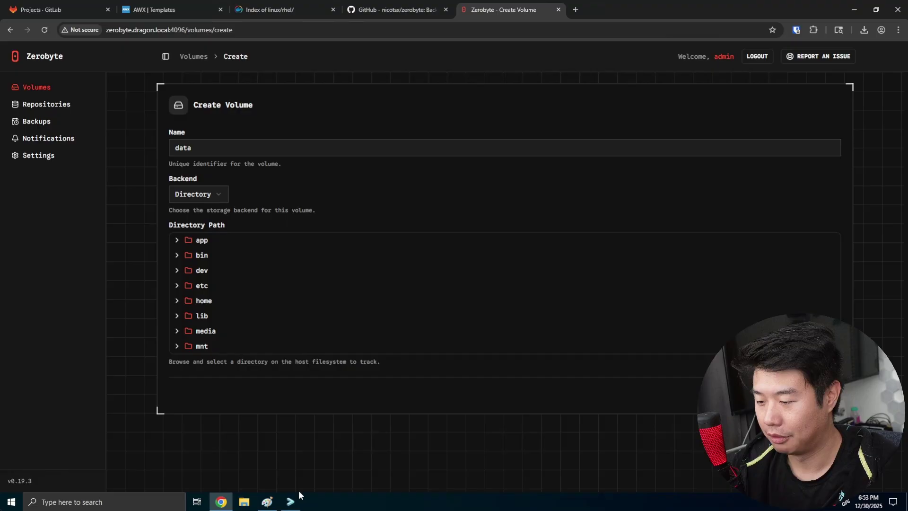
pyautogui.click(291, 501)
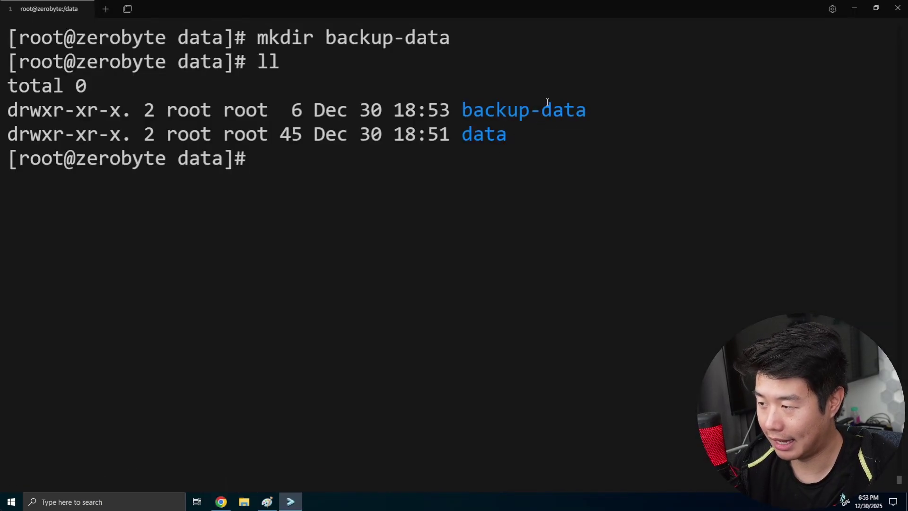
pyautogui.click(516, 136)
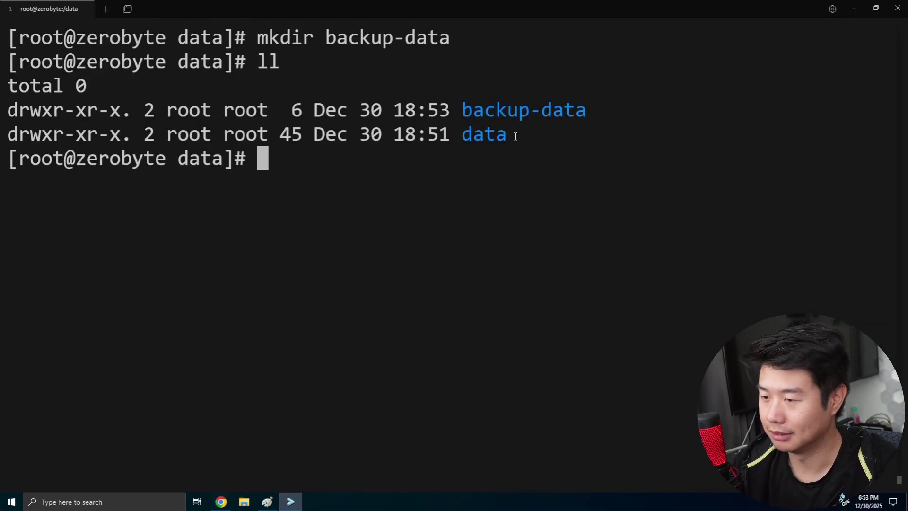
pyautogui.write('cd ~')
pyautogui.press('Return')
pyautogui.write('ls')
pyautogui.press('Return')
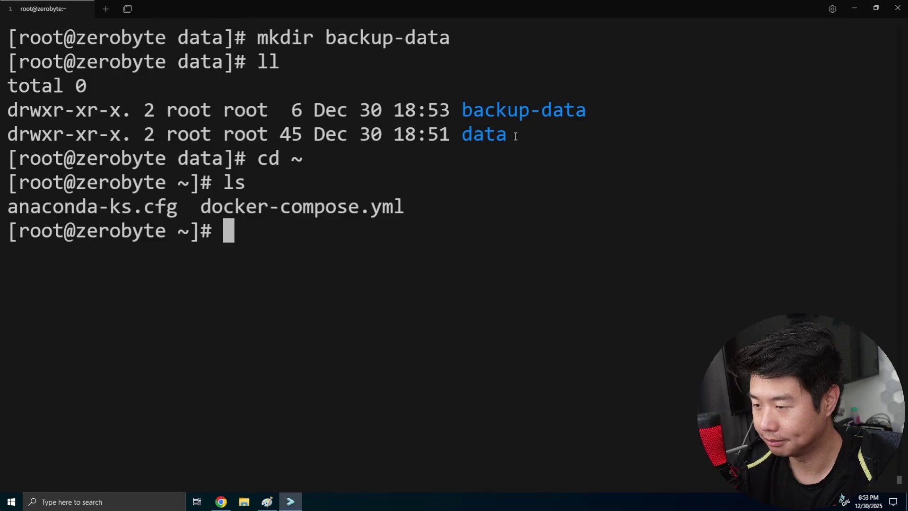
pyautogui.write('cat d')
pyautogui.press('Tab')
pyautogui.press('Return')
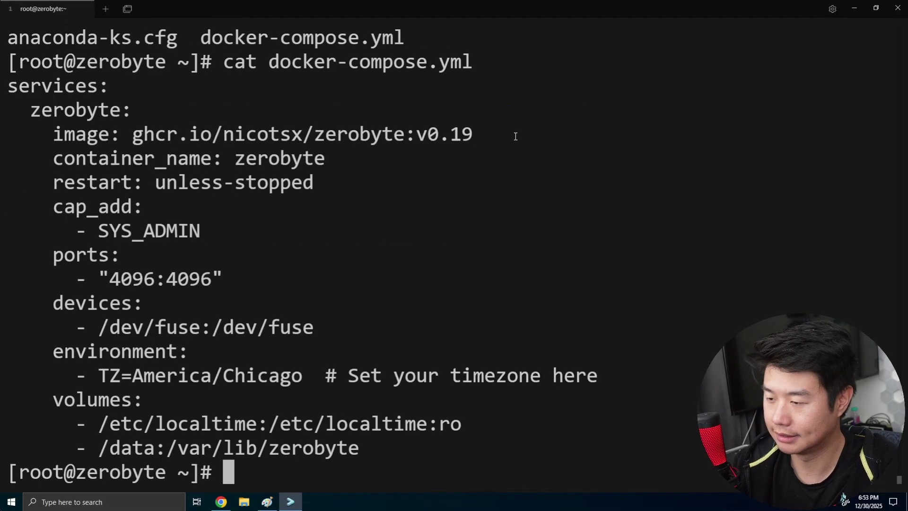
# Examine the /data:/var/lib/zerobyte volume mapping in the compose file and copy its container path.
pyautogui.moveTo(126, 441); pyautogui.dragTo(344, 449)
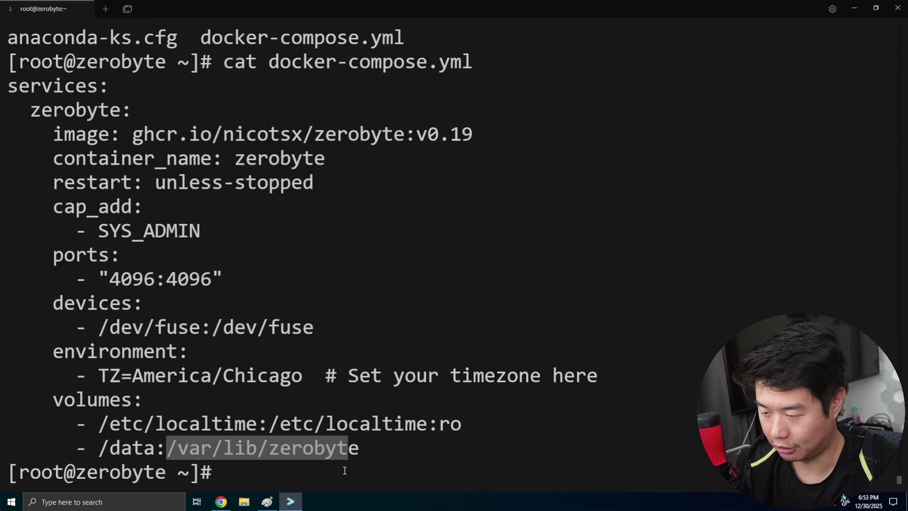
pyautogui.click(344, 468)
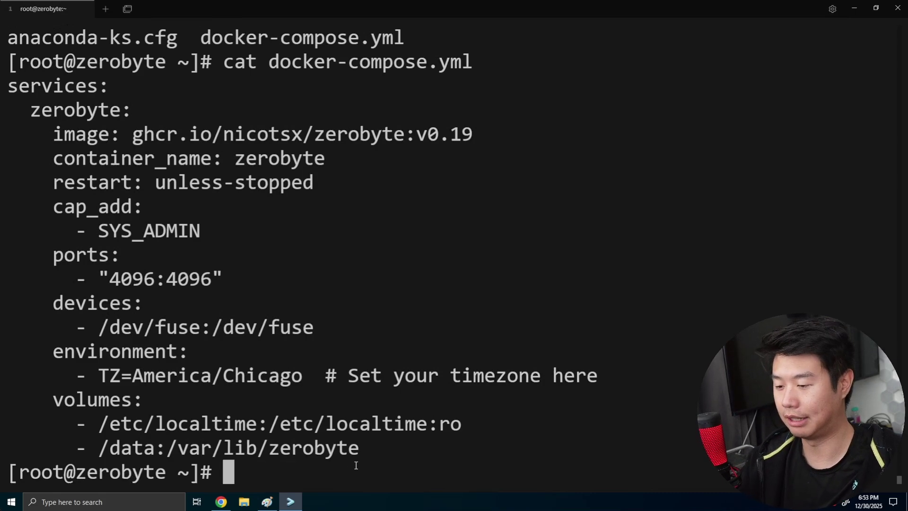
pyautogui.moveTo(281, 496)
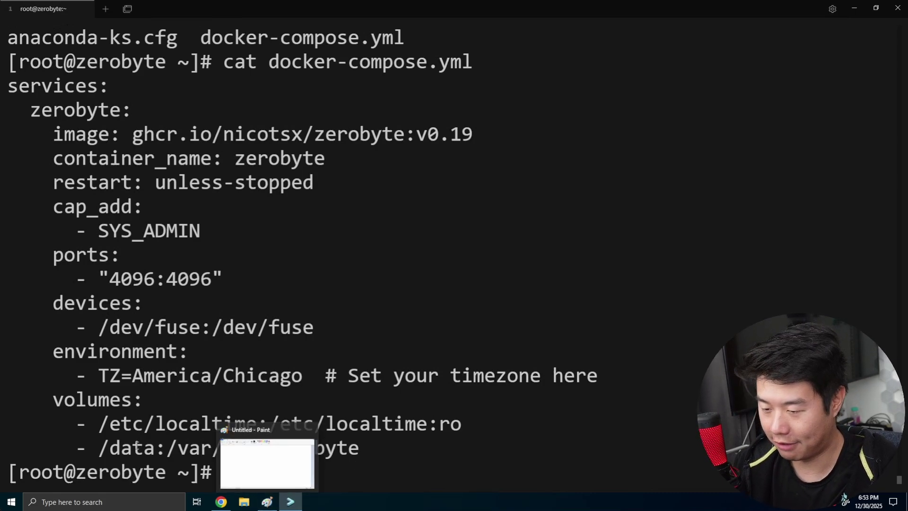
pyautogui.moveTo(99, 447); pyautogui.dragTo(359, 448)
pyautogui.click(287, 445)
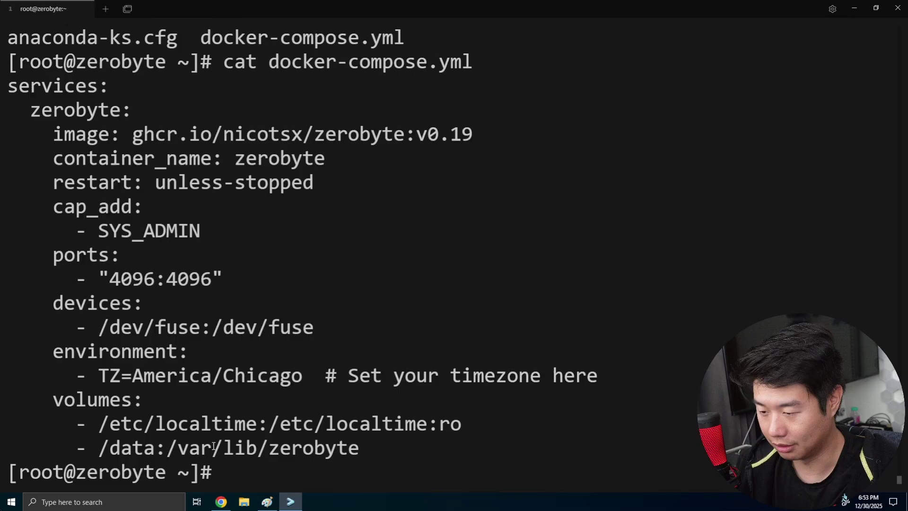
pyautogui.moveTo(177, 444); pyautogui.dragTo(377, 444)
pyautogui.hotkey('ctrl', 'c')
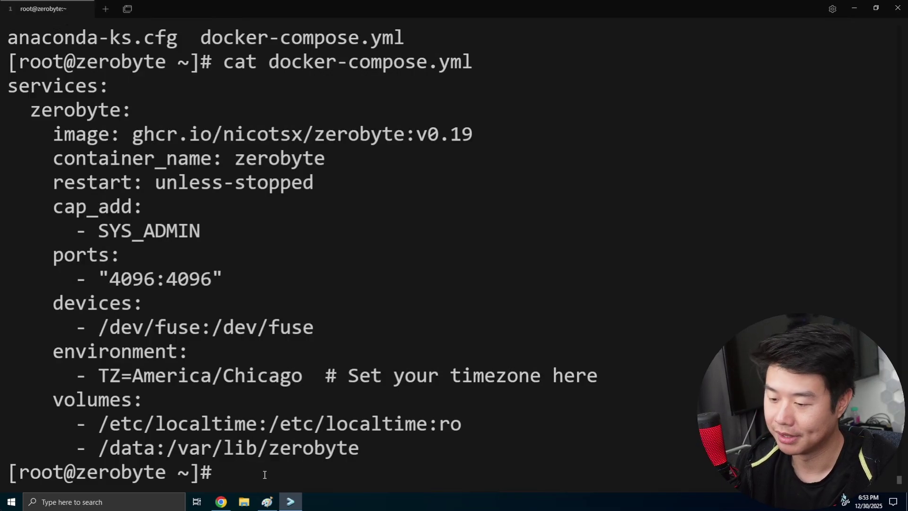
# Switch to the browser, reload the volume creation form and choose /var as the directory path.
pyautogui.click(219, 502)
pyautogui.press('F5')
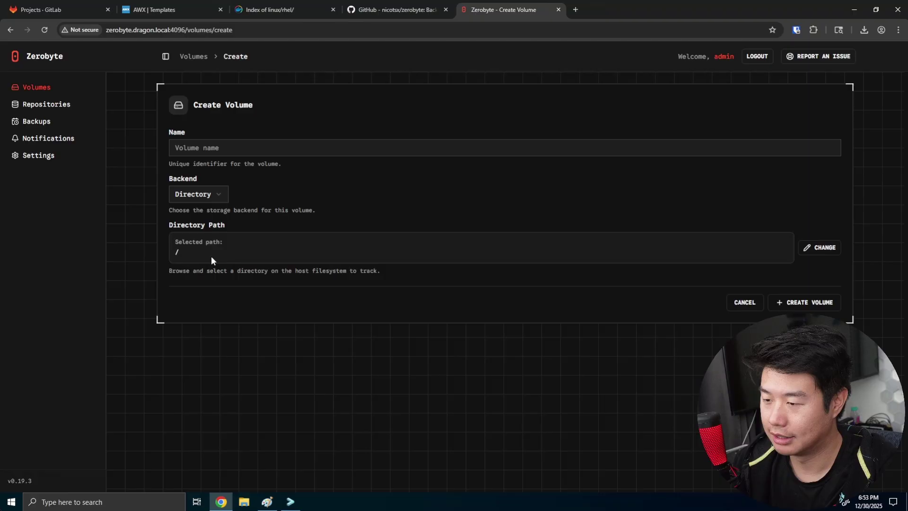
pyautogui.click(836, 248)
pyautogui.scroll(-4, 339, 288)
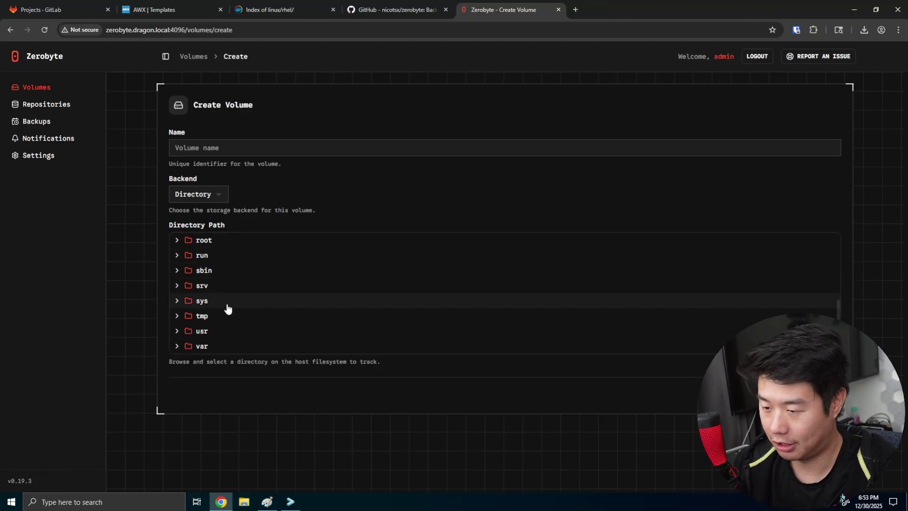
pyautogui.click(204, 347)
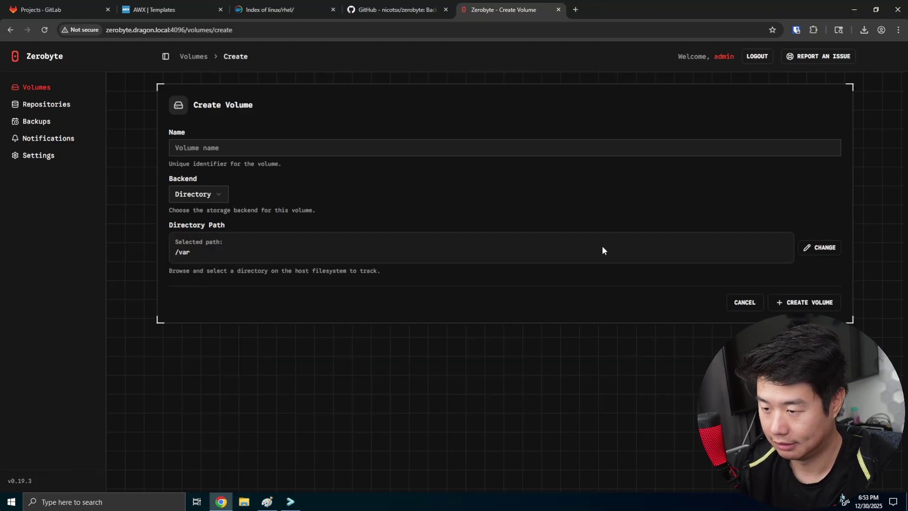
# Set the volume's directory path to /var/lib/zerobyte/backup-data.
pyautogui.click(818, 247)
pyautogui.scroll(-5, 180, 342)
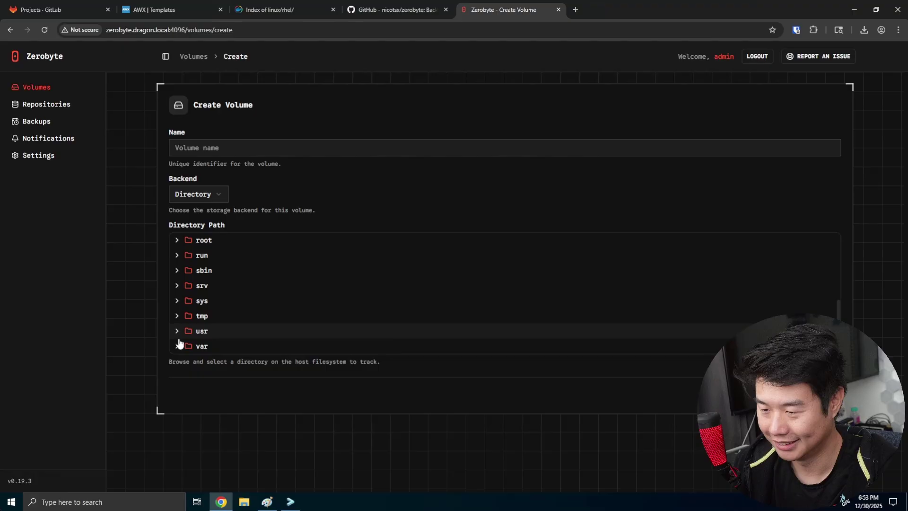
pyautogui.click(178, 346)
pyautogui.scroll(-3, 180, 347)
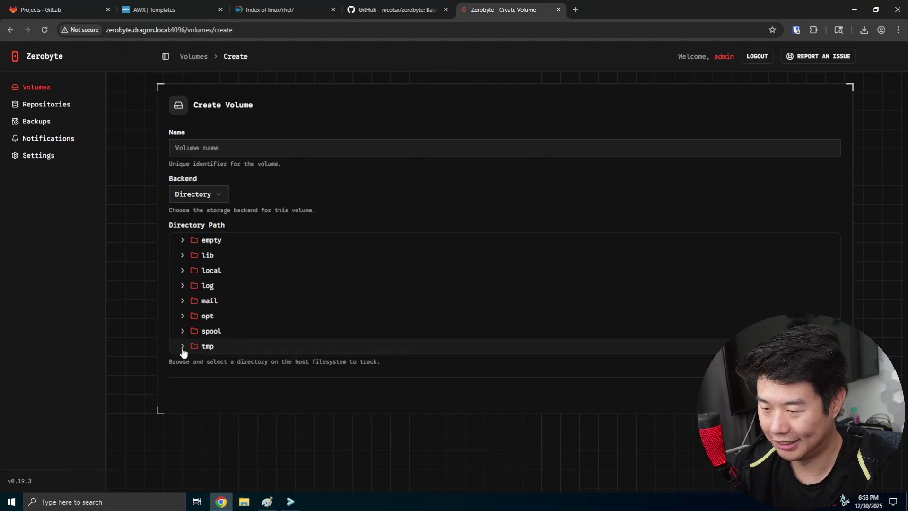
pyautogui.click(182, 254)
pyautogui.click(188, 285)
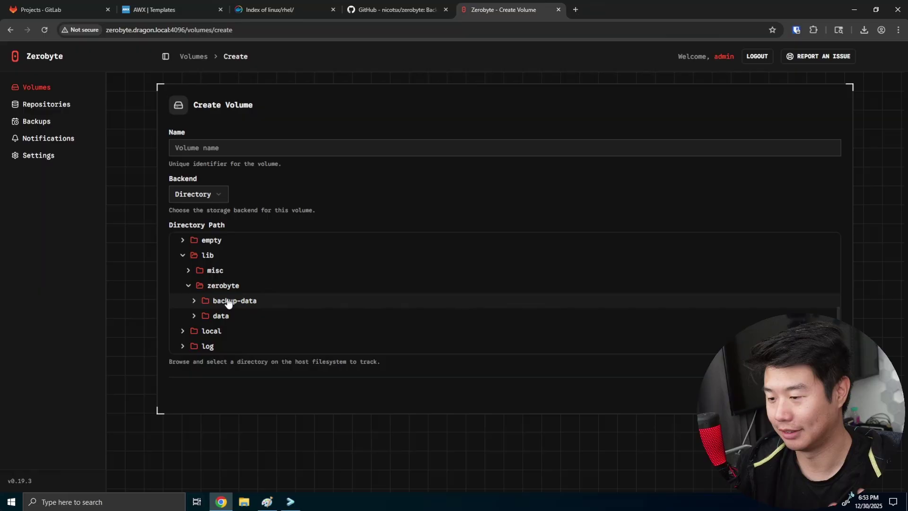
pyautogui.click(229, 302)
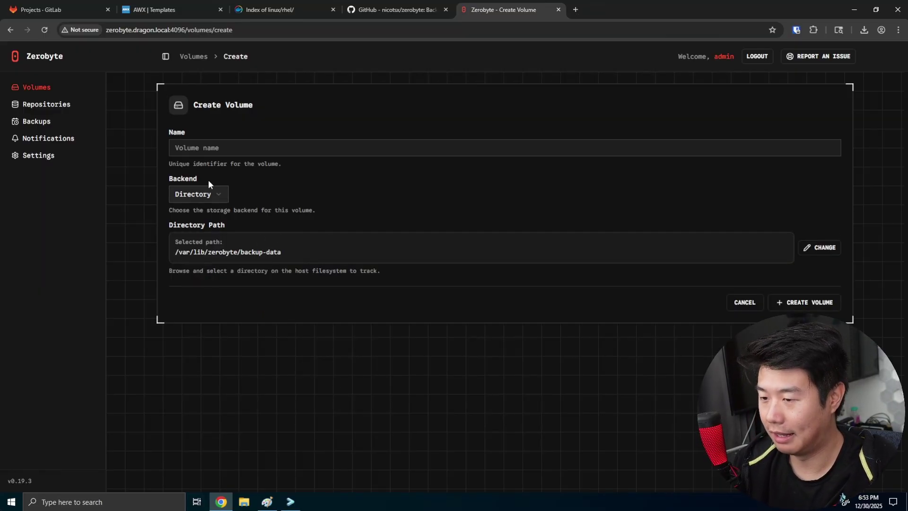
# Name the new volume backup.
pyautogui.click(253, 155)
pyautogui.write('backup')
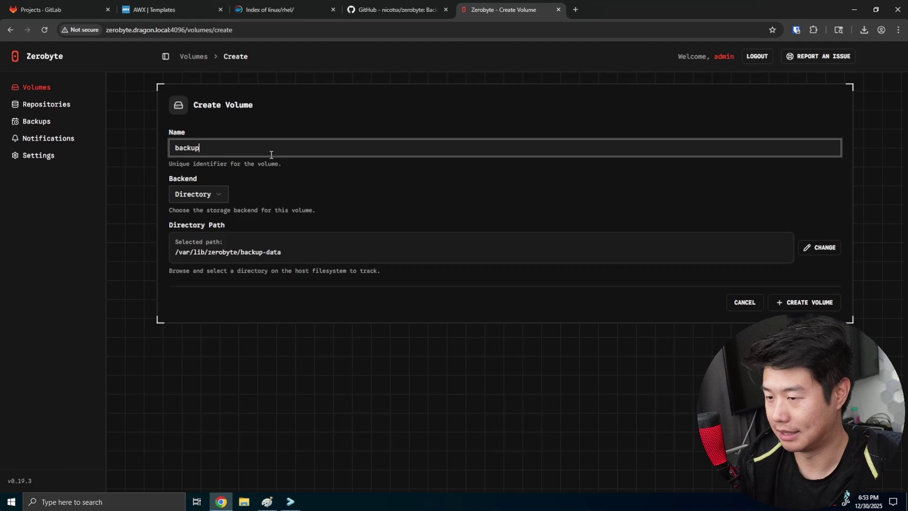
pyautogui.press('BackSpace')
pyautogui.write('p')
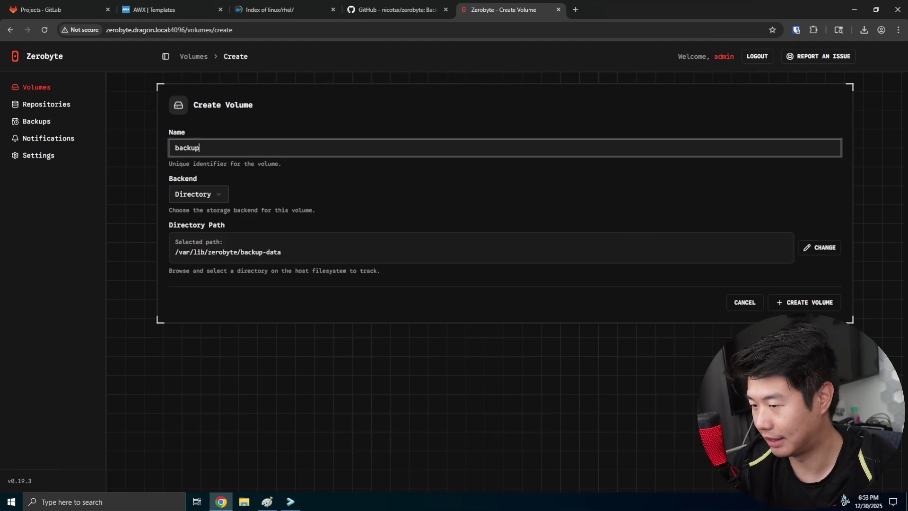
# Create the backup volume and start a new repository named backup-location.
pyautogui.click(770, 297)
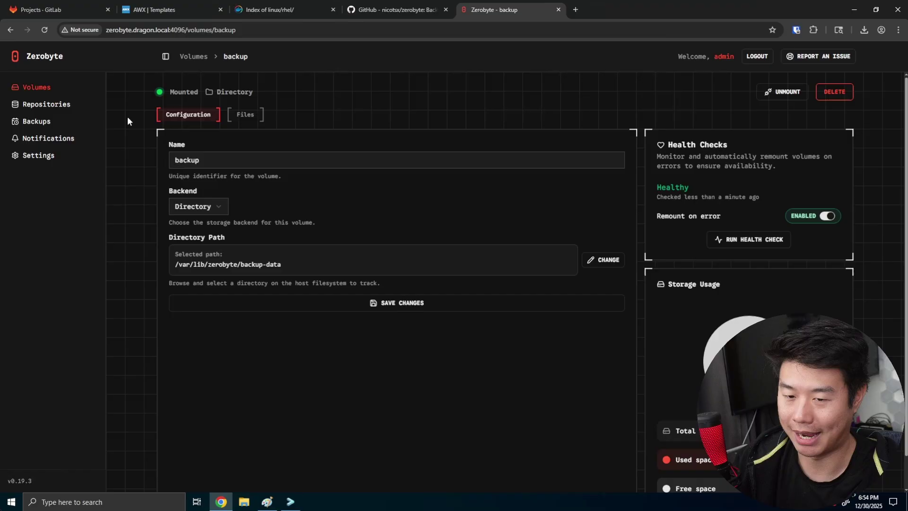
pyautogui.click(60, 105)
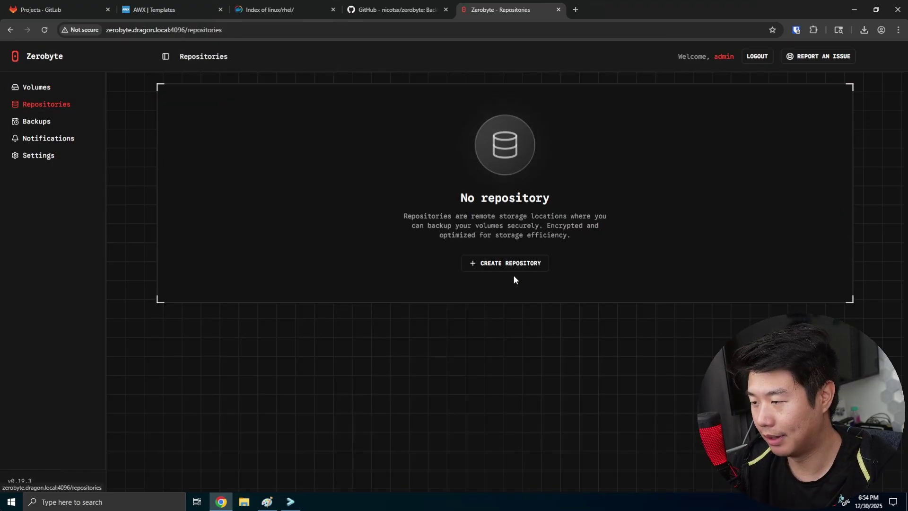
pyautogui.click(515, 262)
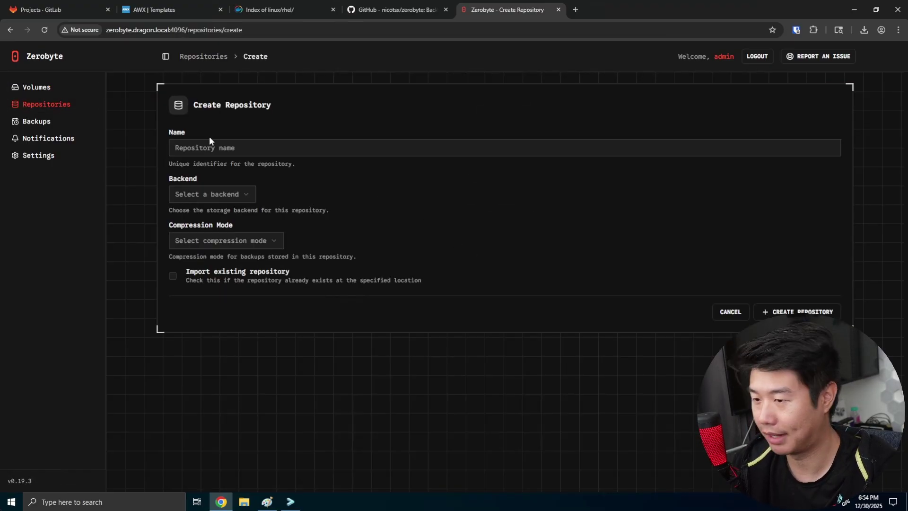
pyautogui.click(215, 148)
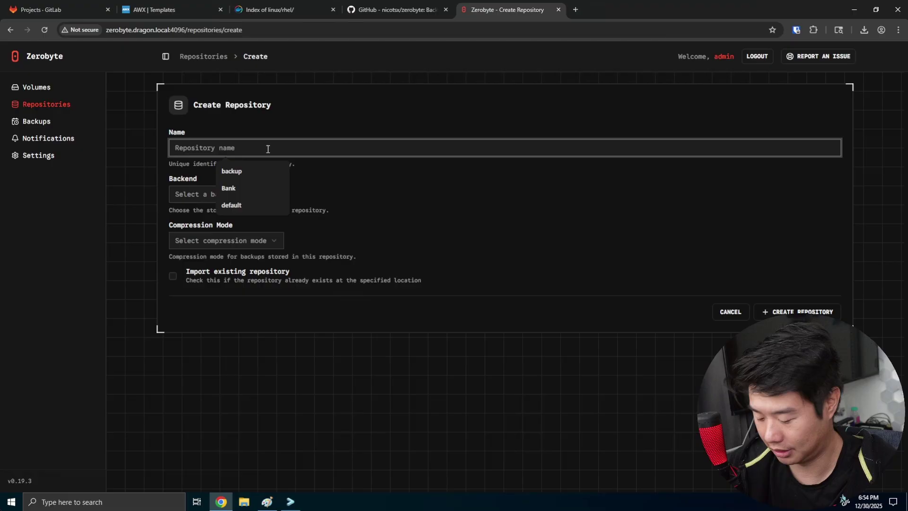
pyautogui.write('backup')
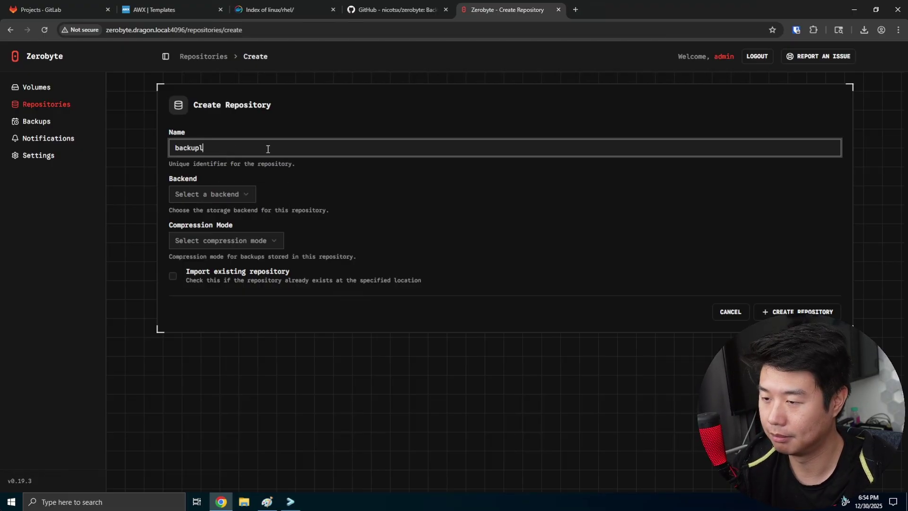
pyautogui.write('-location')
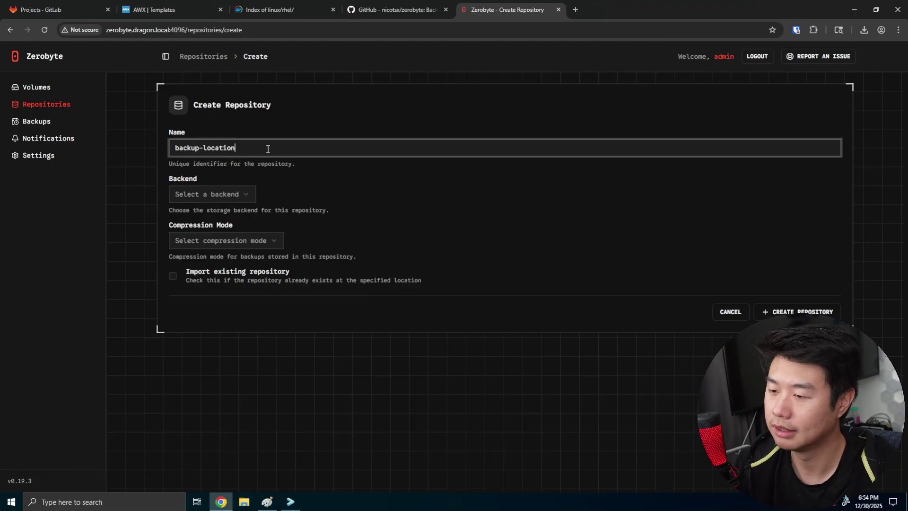
# Set the repository's backend to Local and keep the compression mode at Auto (fast).
pyautogui.click(227, 192)
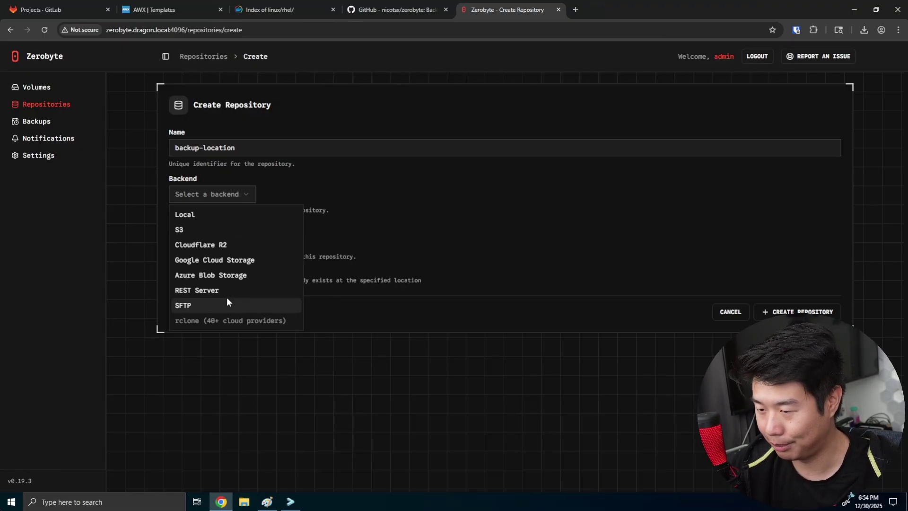
pyautogui.moveTo(237, 318)
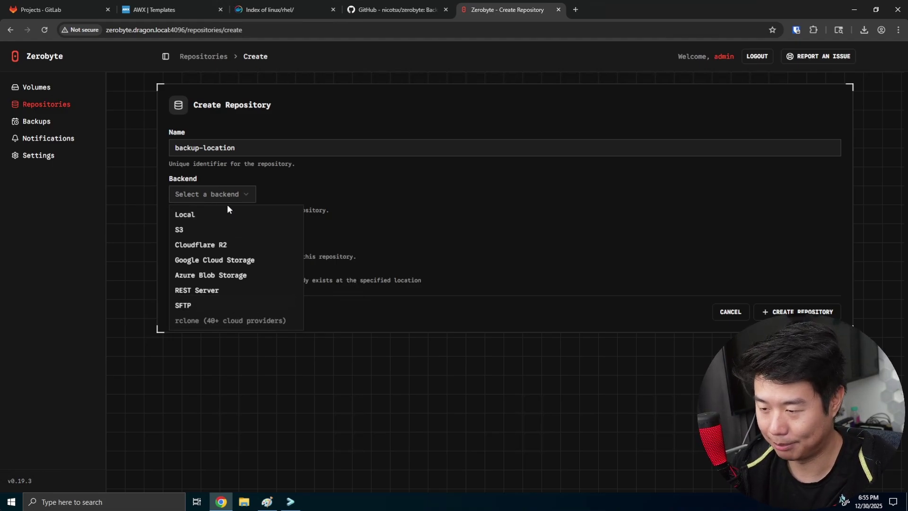
pyautogui.click(219, 214)
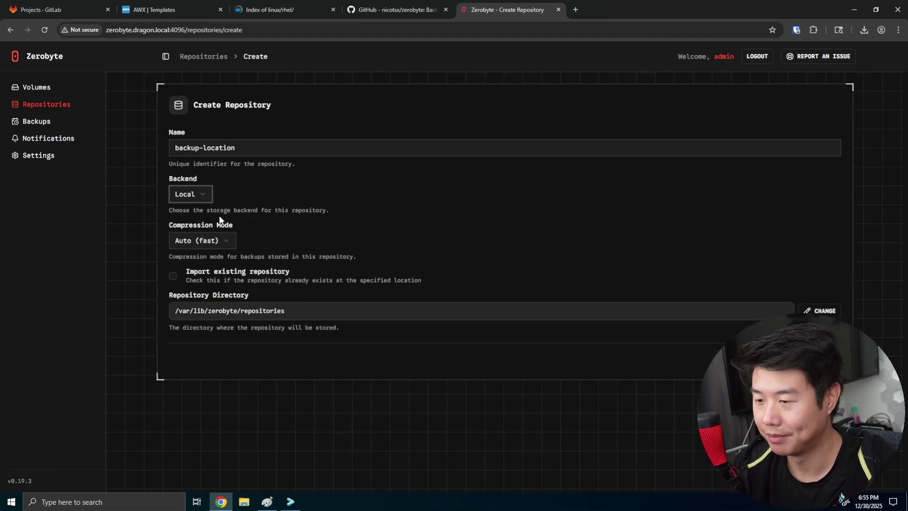
pyautogui.click(197, 240)
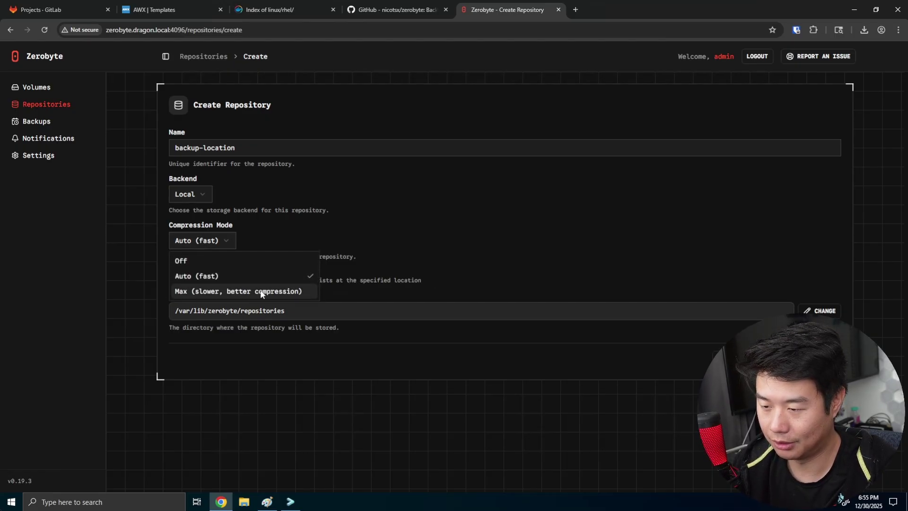
pyautogui.click(339, 231)
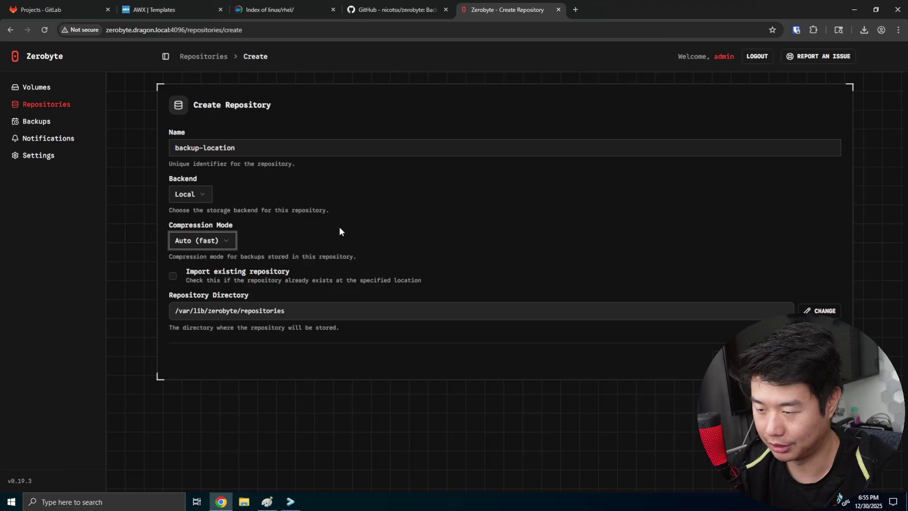
# Examine the host mount notice for custom paths and the default repository directory /var/lib/zerobyte/repositories.
pyautogui.click(821, 311)
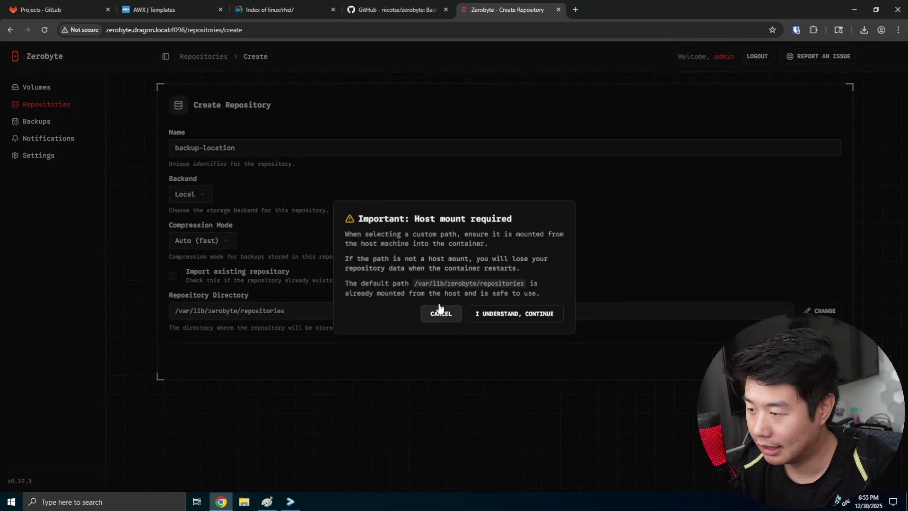
pyautogui.tripleClick(424, 232)
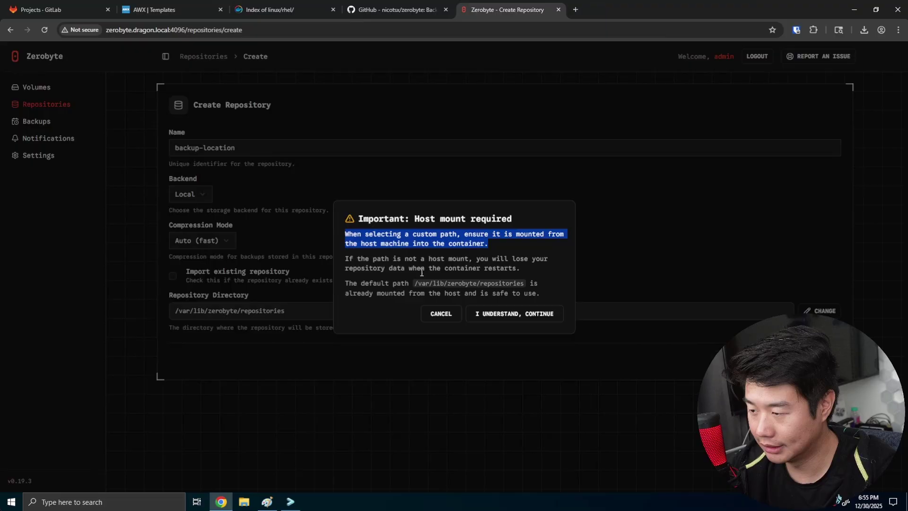
pyautogui.click(424, 232)
pyautogui.moveTo(422, 286); pyautogui.dragTo(523, 284)
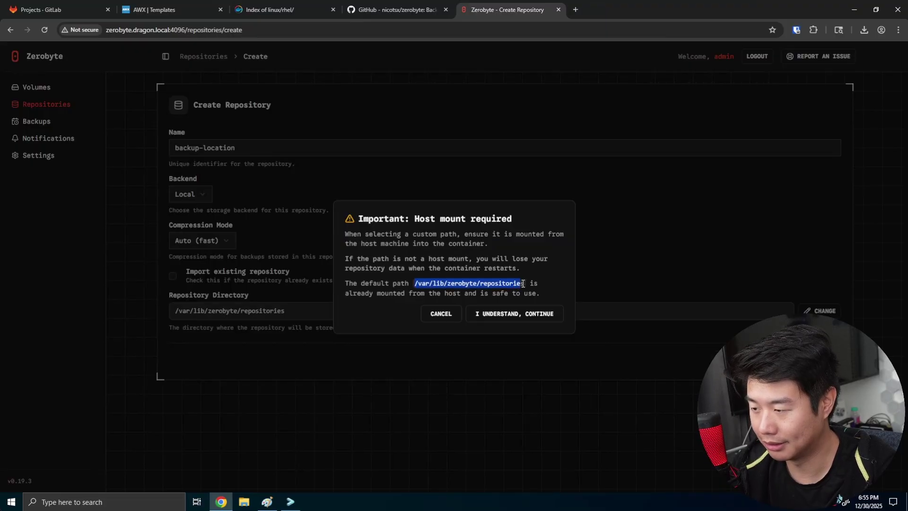
pyautogui.click(437, 316)
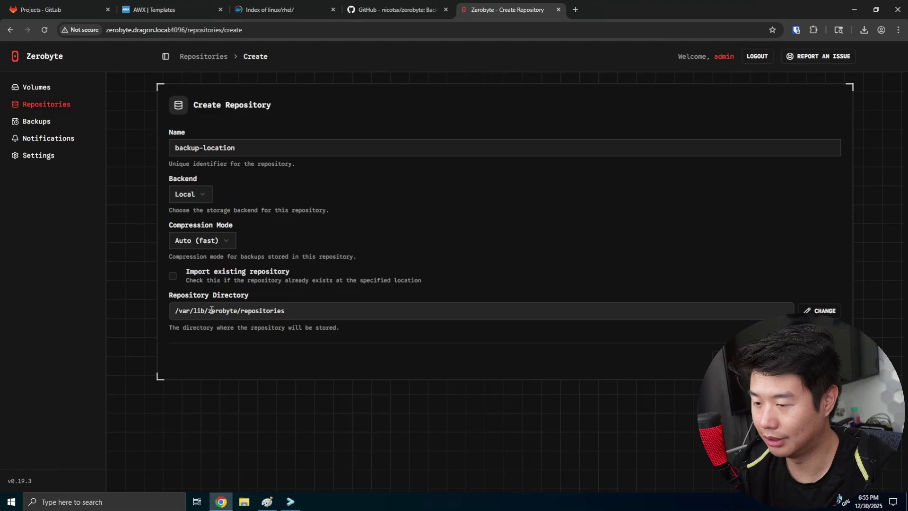
pyautogui.moveTo(186, 312); pyautogui.dragTo(318, 314)
pyautogui.click(282, 320)
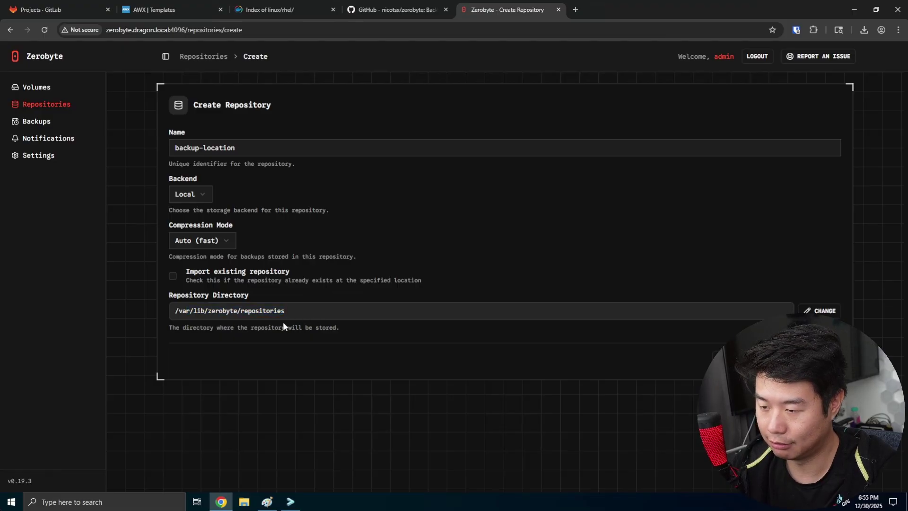
pyautogui.doubleClick(228, 310)
pyautogui.moveTo(244, 310); pyautogui.dragTo(311, 323)
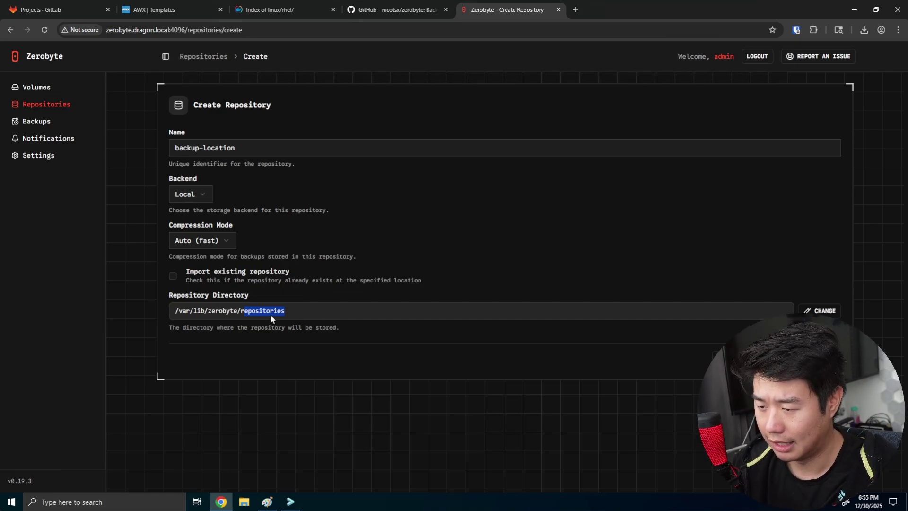
# Switch to the terminal, go to the /data directory and list its contents.
pyautogui.click(291, 501)
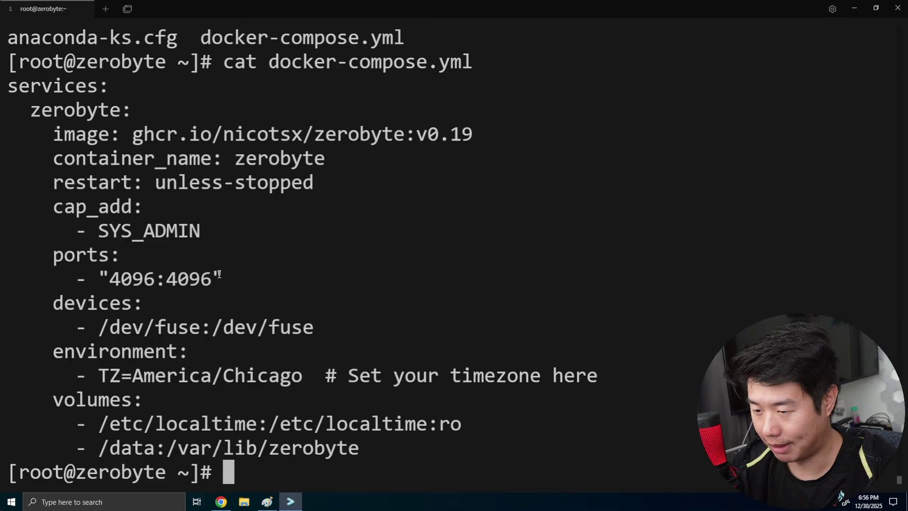
pyautogui.hotkey('ctrl', 'l')
pyautogui.write('cd /data/')
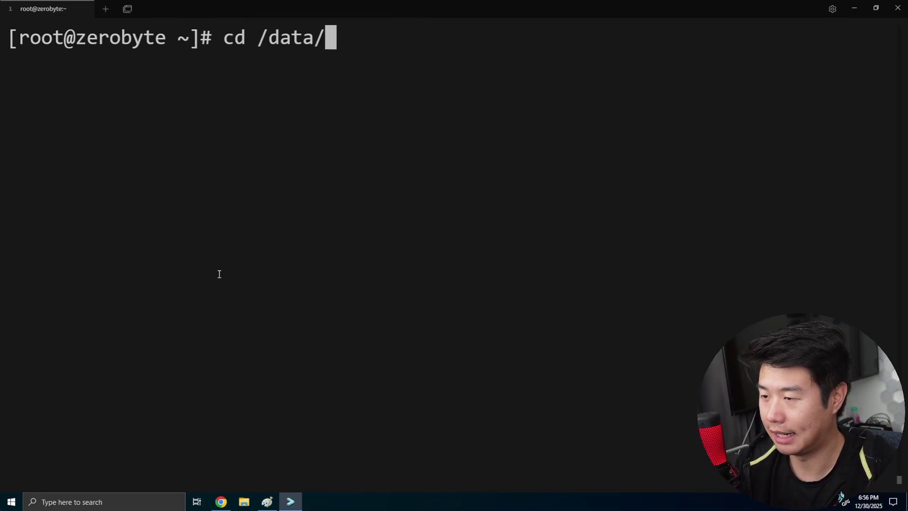
pyautogui.press('Return')
pyautogui.write('ls')
pyautogui.press('Return')
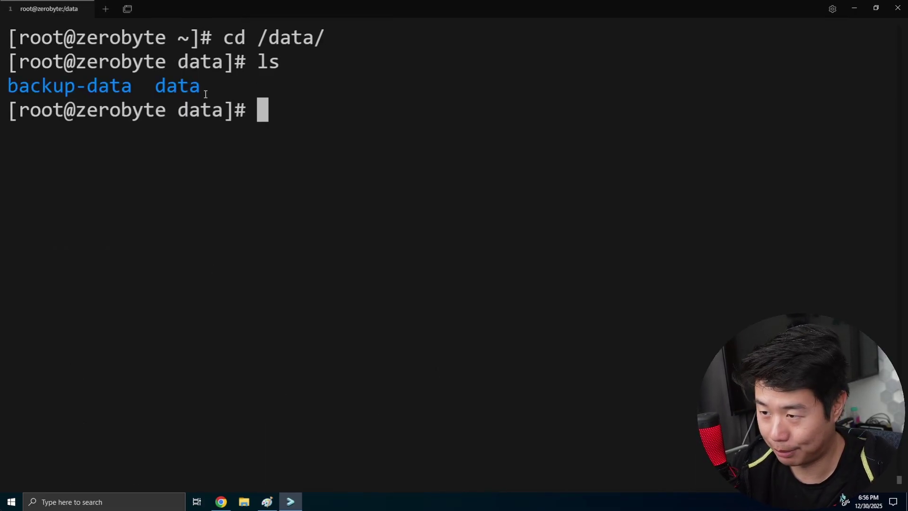
# Switch back to the browser and create the repository with the default directory, cancelling the custom path option.
pyautogui.click(220, 501)
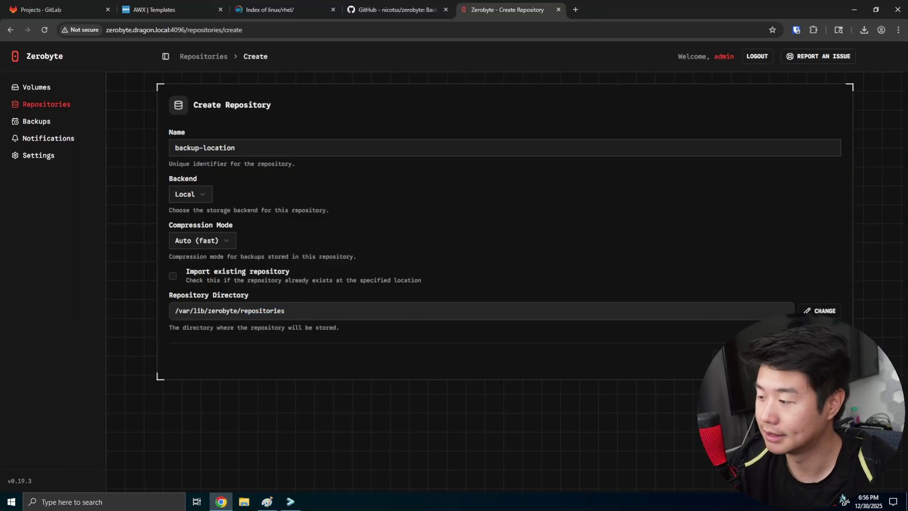
pyautogui.click(820, 311)
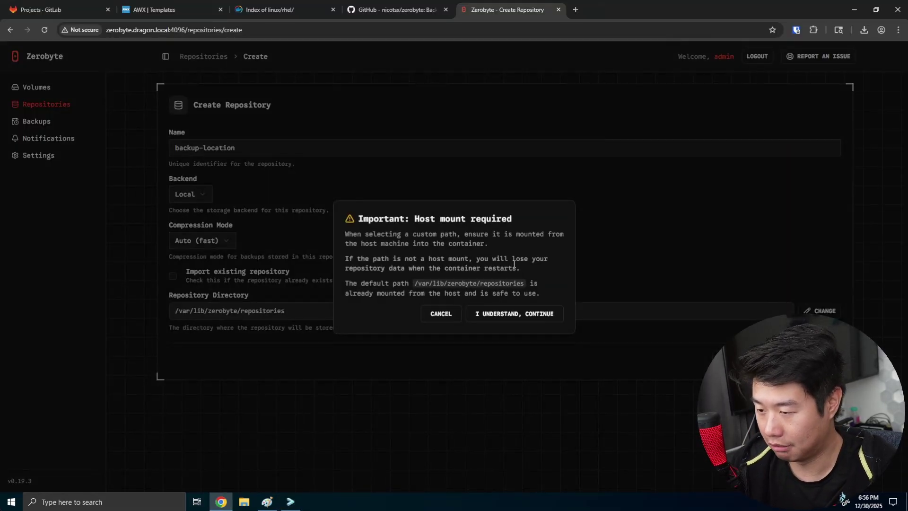
pyautogui.click(431, 317)
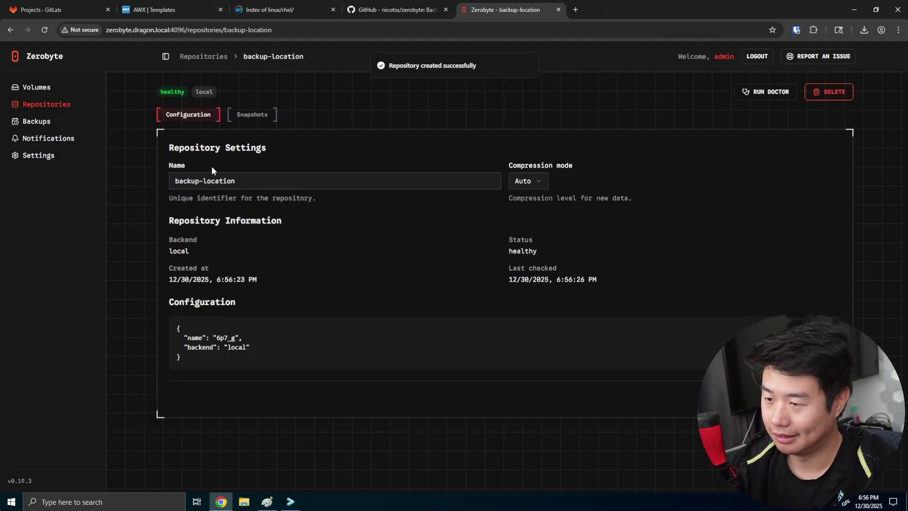
# Start a new backup job for the backup volume.
pyautogui.click(67, 87)
pyautogui.click(64, 104)
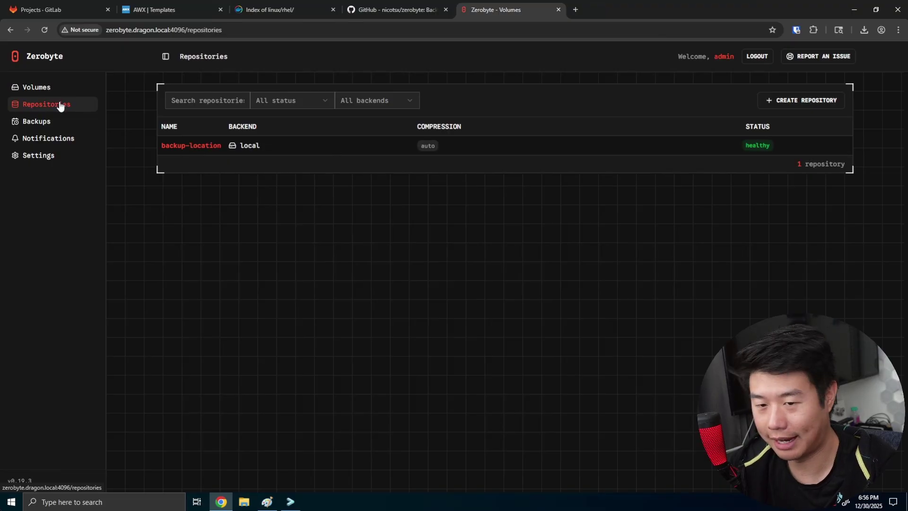
pyautogui.click(53, 121)
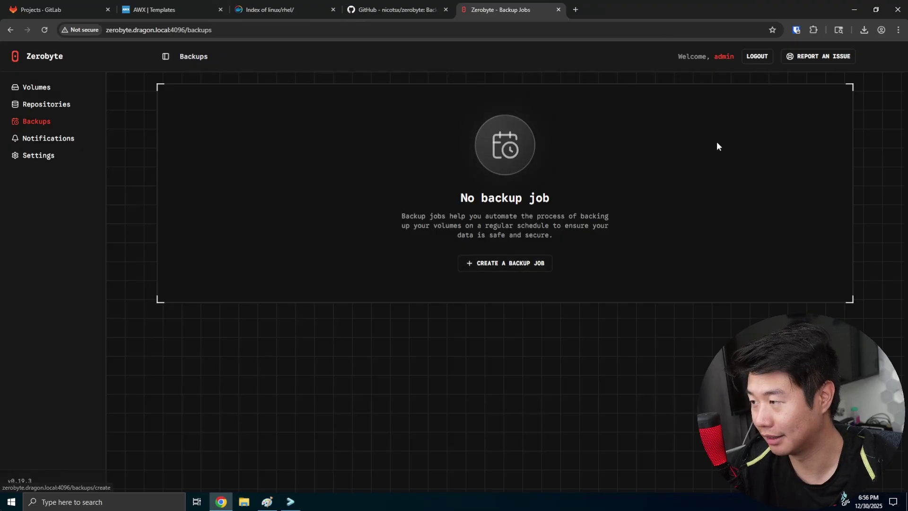
pyautogui.doubleClick(510, 267)
pyautogui.click(396, 159)
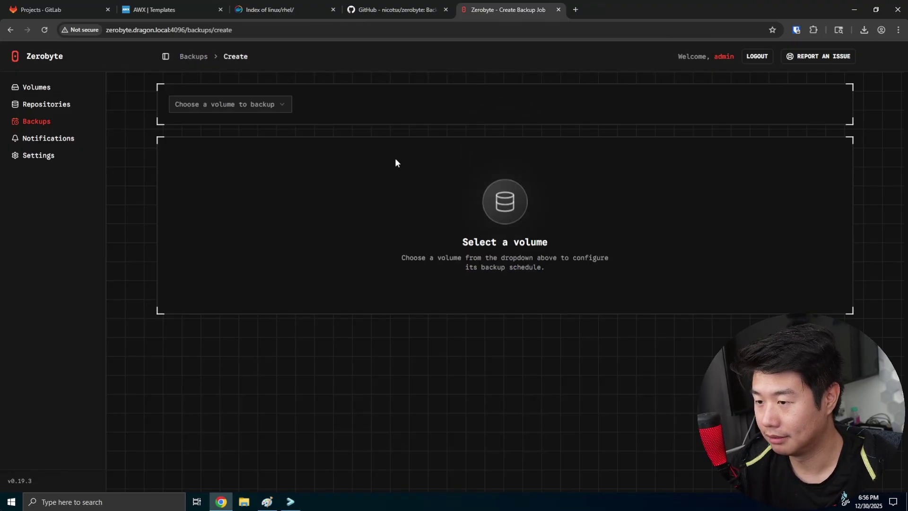
pyautogui.click(259, 103)
pyautogui.click(250, 124)
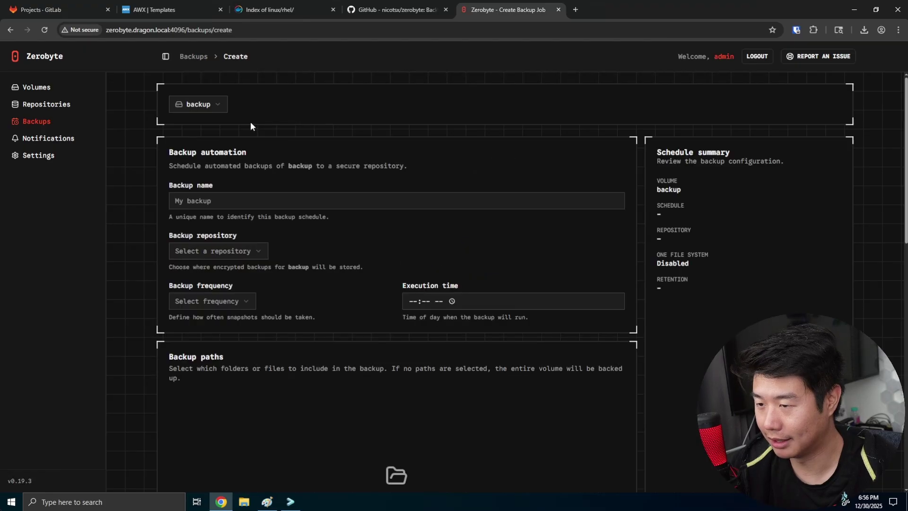
# Name the backup job My backup and choose backup-location as its repository.
pyautogui.click(251, 196)
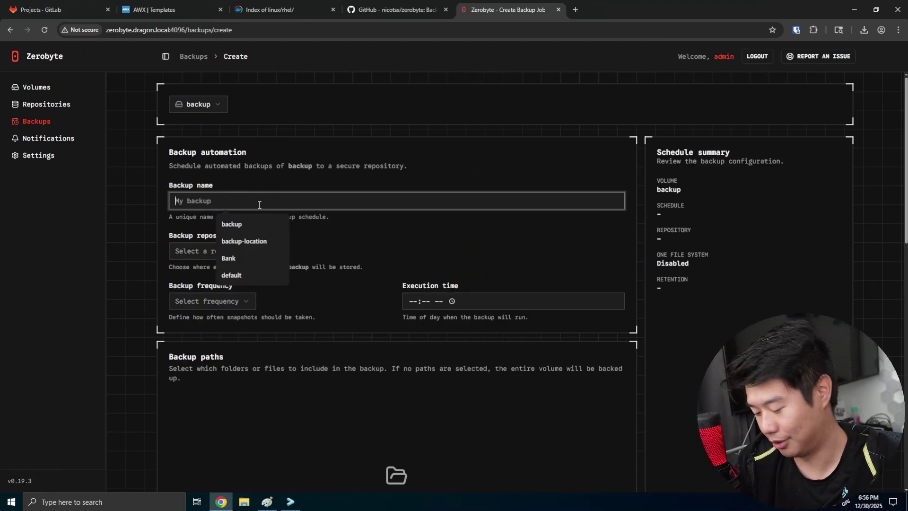
pyautogui.write('My backup')
pyautogui.click(242, 246)
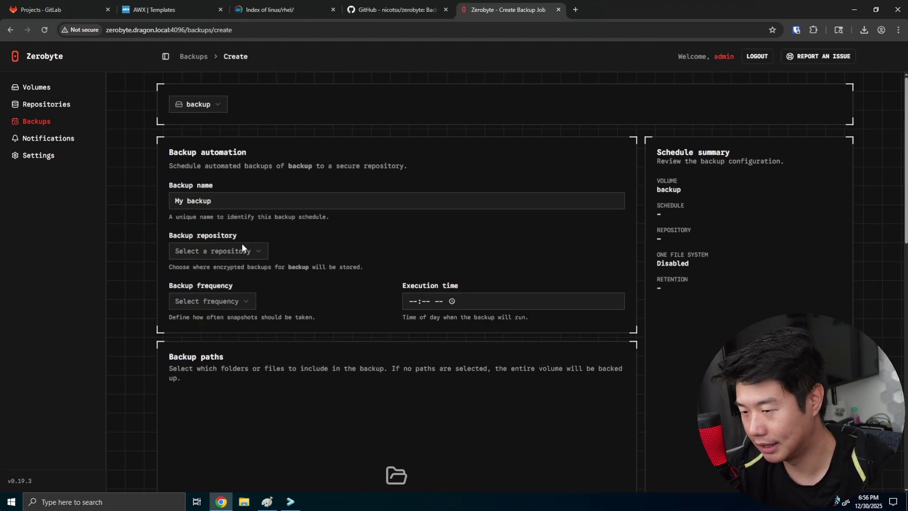
pyautogui.click(242, 244)
pyautogui.click(236, 271)
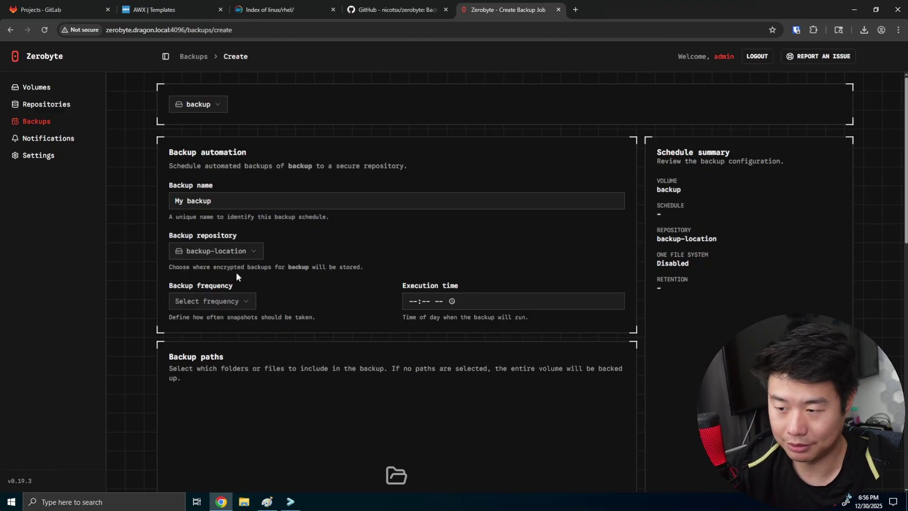
# Schedule the backup job to run daily at 01:00 AM.
pyautogui.click(240, 305)
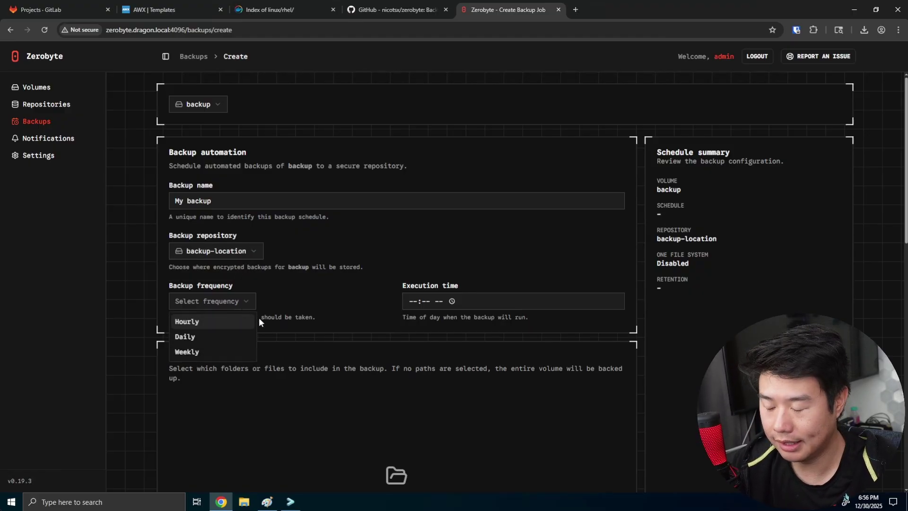
pyautogui.click(223, 336)
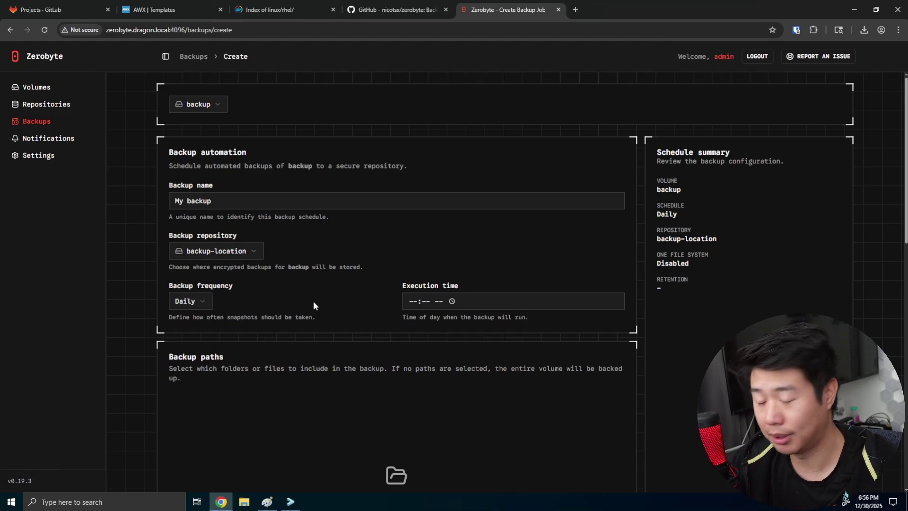
pyautogui.click(419, 298)
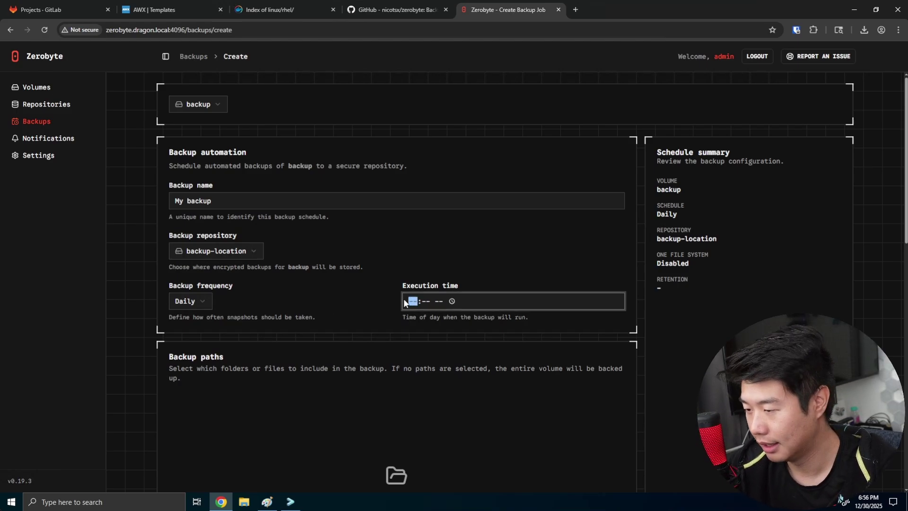
pyautogui.write('01:00')
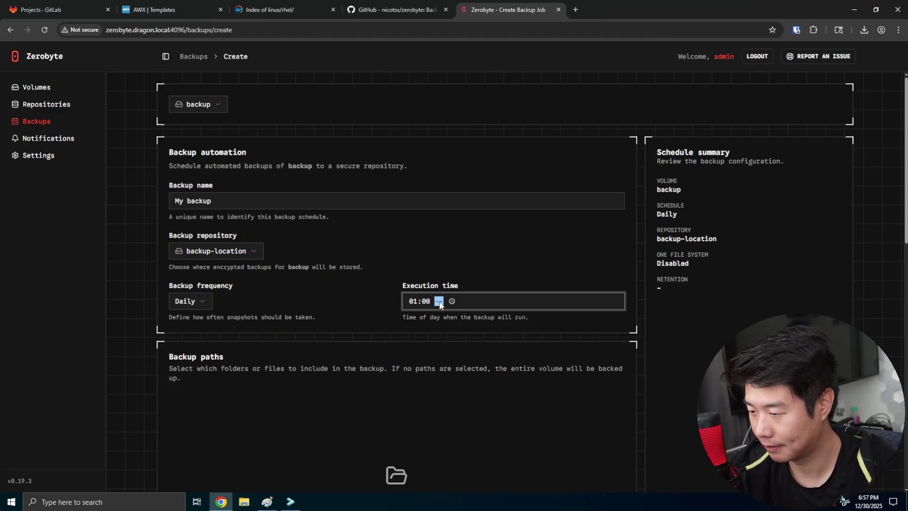
pyautogui.write('a')
pyautogui.click(344, 314)
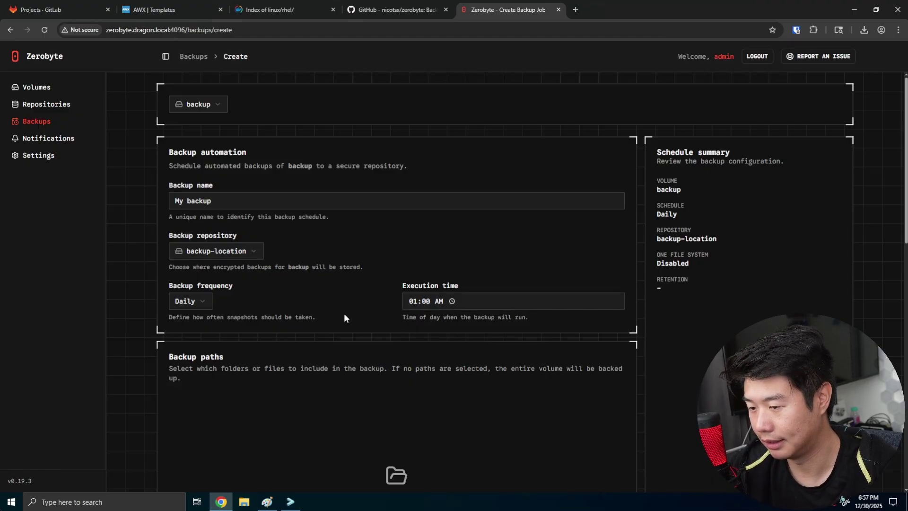
# Switch to the terminal, enter the backup-data directory under /data and list its contents.
pyautogui.scroll(-5, 445, 311)
pyautogui.scroll(1, 426, 312)
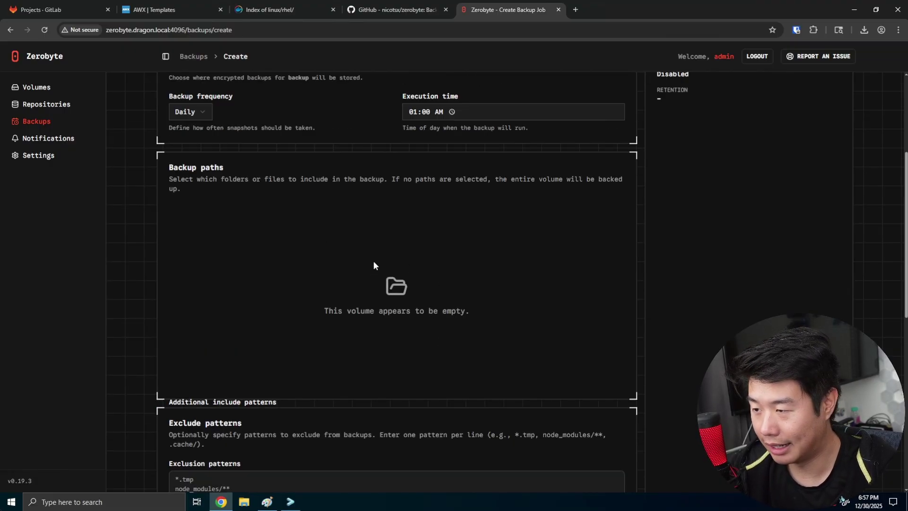
pyautogui.click(290, 502)
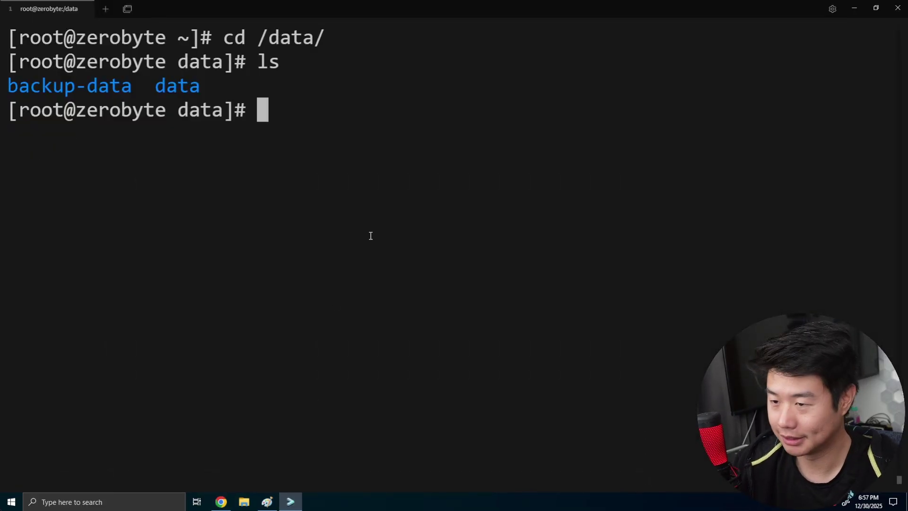
pyautogui.write('cd bac')
pyautogui.press('Tab')
pyautogui.press('Return')
pyautogui.write('ls')
pyautogui.press('Return')
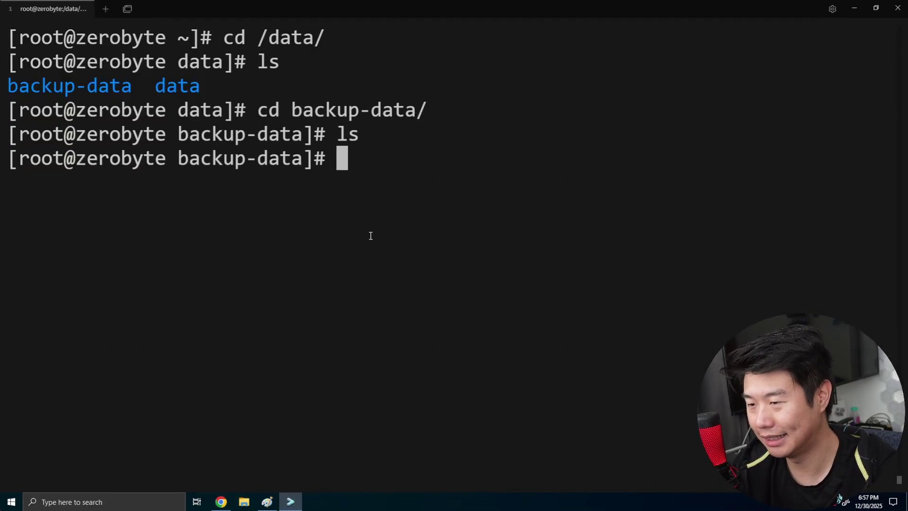
# Create an empty file data.txt and a folder otherdata inside backup-data.
pyautogui.write('touch ')
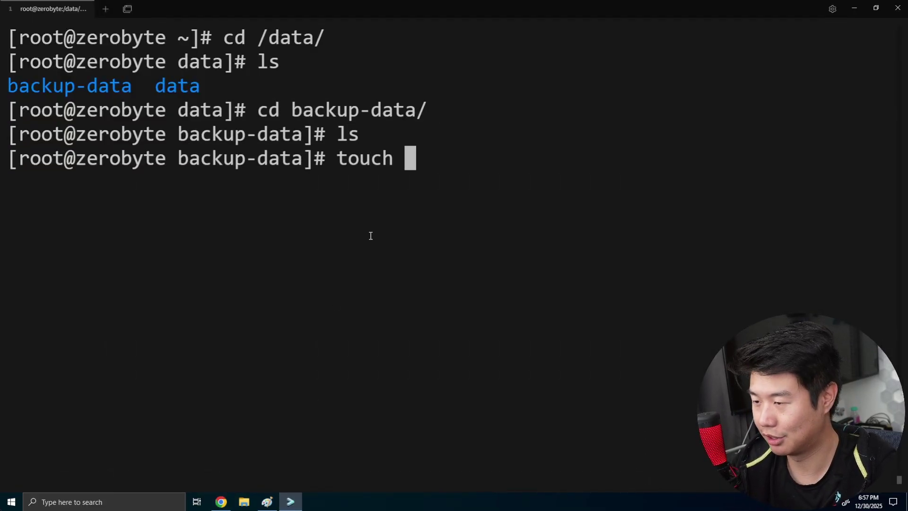
pyautogui.write('data.txt')
pyautogui.press('Return')
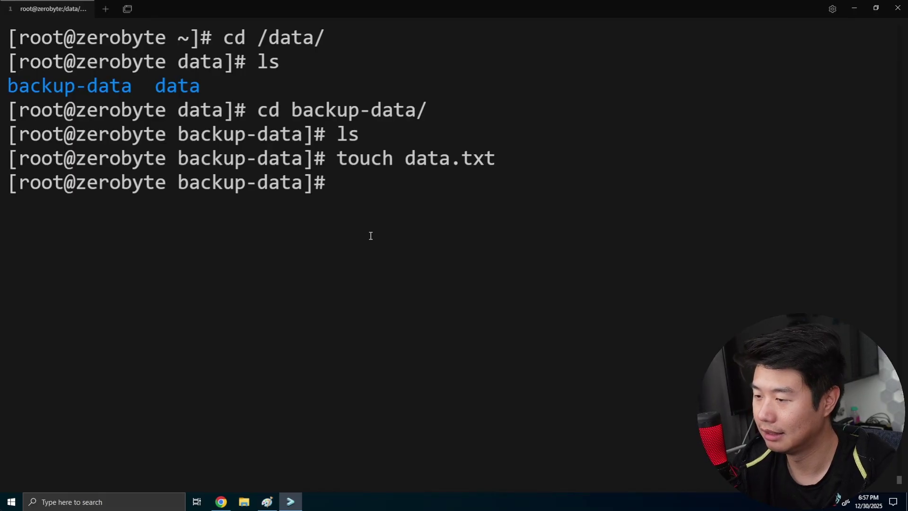
pyautogui.write('mkdir otherdata')
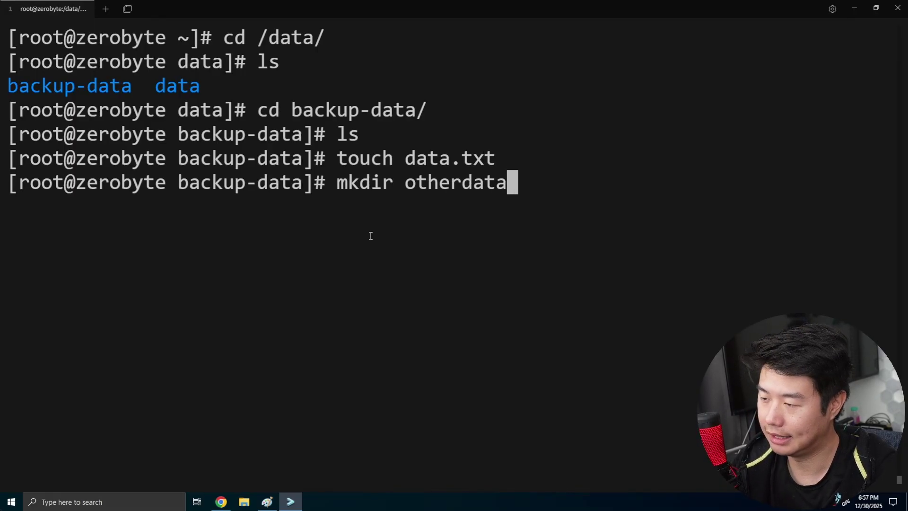
pyautogui.press('Return')
# Change into the otherdata directory.
pyautogui.write('cd d')
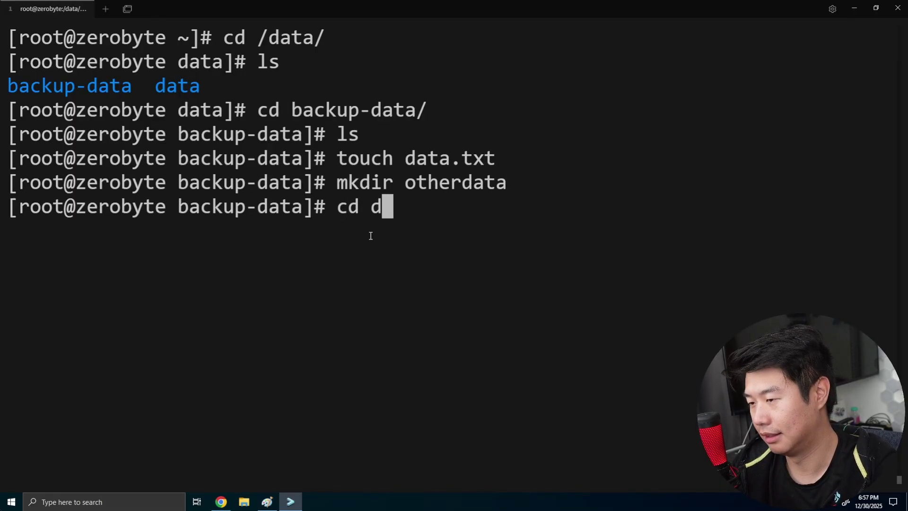
pyautogui.press('BackSpace')
pyautogui.write('ot')
pyautogui.press('Tab')
pyautogui.press('Return')
# Try to create the file otherdata.ttxt with the make command.
pyautogui.write('m')
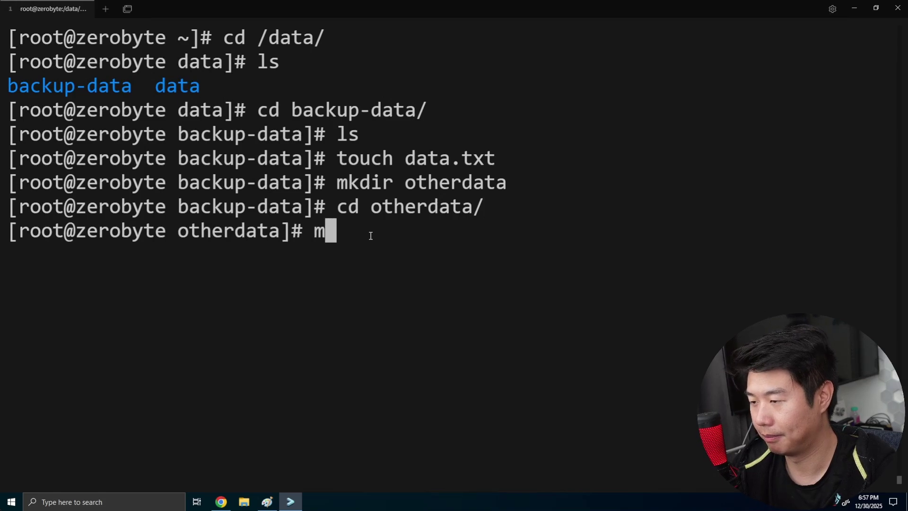
pyautogui.write('ake otherdata')
pyautogui.press('BackSpace')
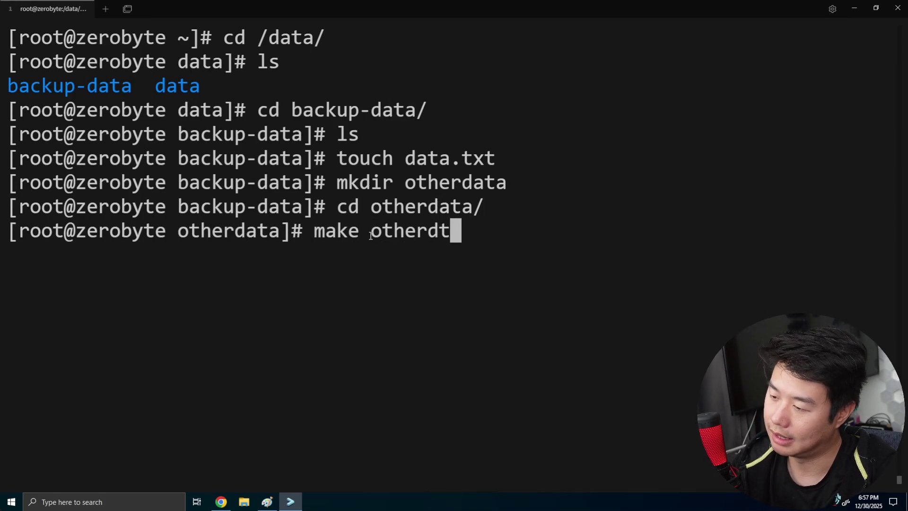
pyautogui.press('BackSpace')
pyautogui.write('ata.ttxt')
pyautogui.press('Return')
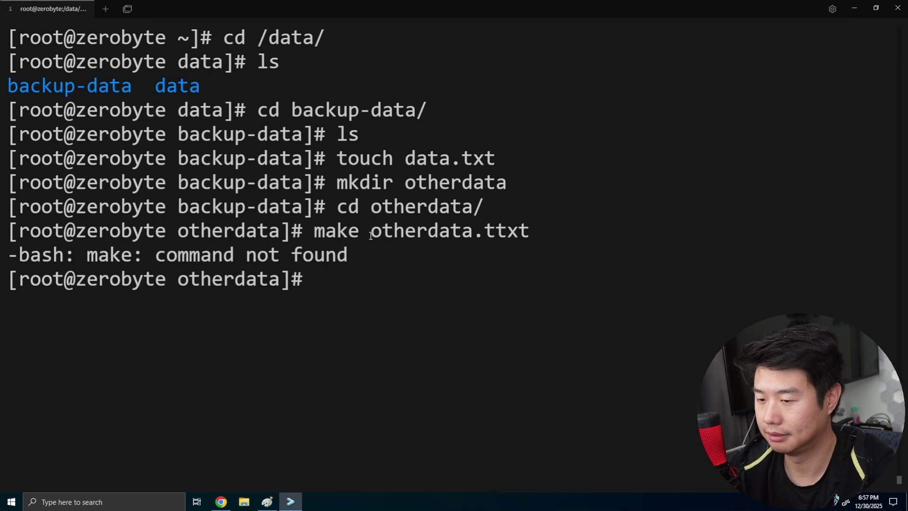
# Create the empty file otherdata.ttxt with the touch command and return to the parent directory.
pyautogui.press('Up')
pyautogui.press('Home')
pyautogui.press('Right')
pyautogui.press('Right')
pyautogui.press('Right')
pyautogui.press('Right')
pyautogui.press('BackSpace')
pyautogui.press('BackSpace')
pyautogui.press('BackSpace')
pyautogui.press('BackSpace')
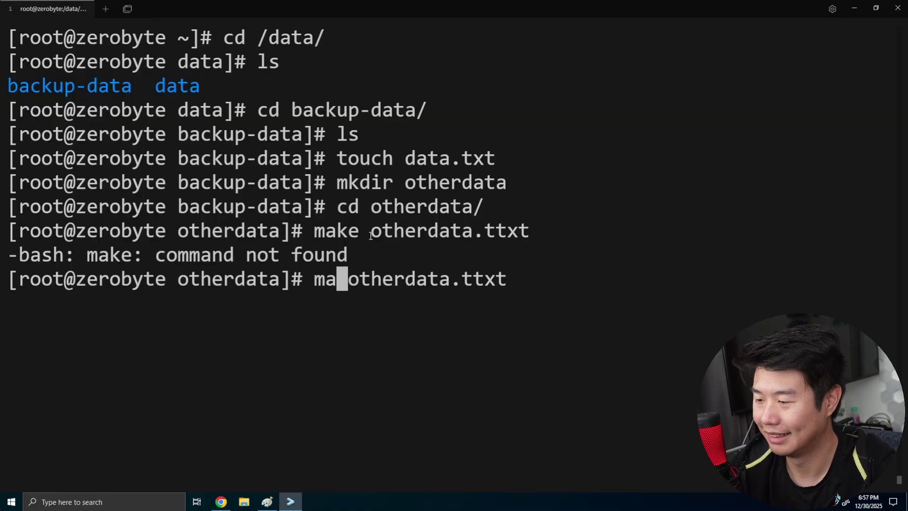
pyautogui.write('touch')
pyautogui.press('Return')
pyautogui.write('cd .')
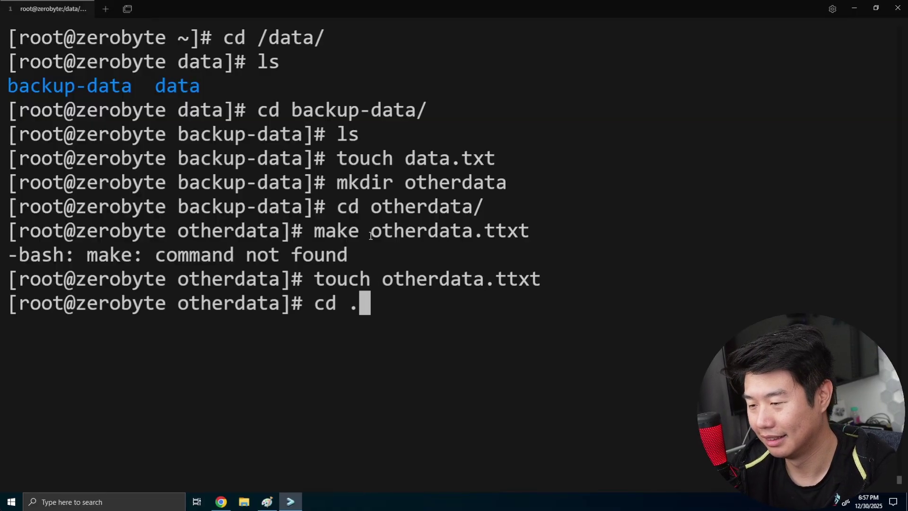
pyautogui.write('.')
pyautogui.press('Return')
# Switch to the browser, reload the backup job form and choose the backup volume again.
pyautogui.click(221, 502)
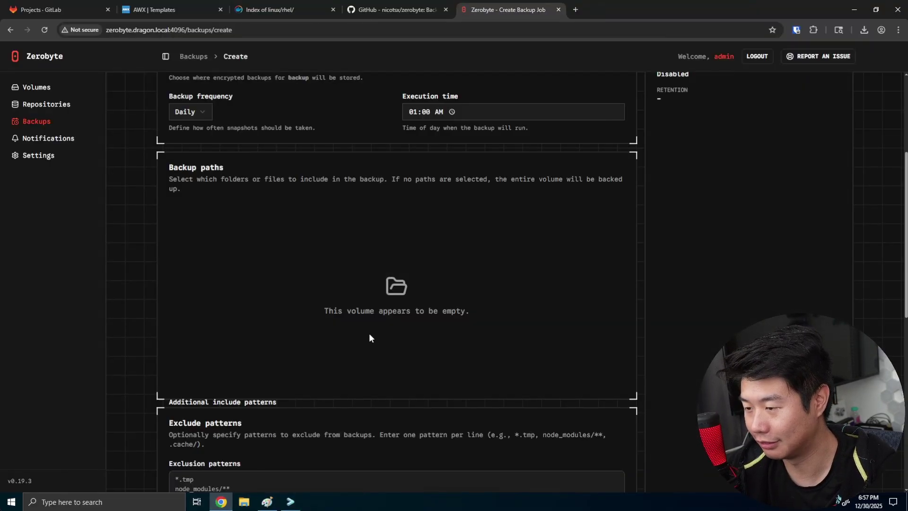
pyautogui.press('F5')
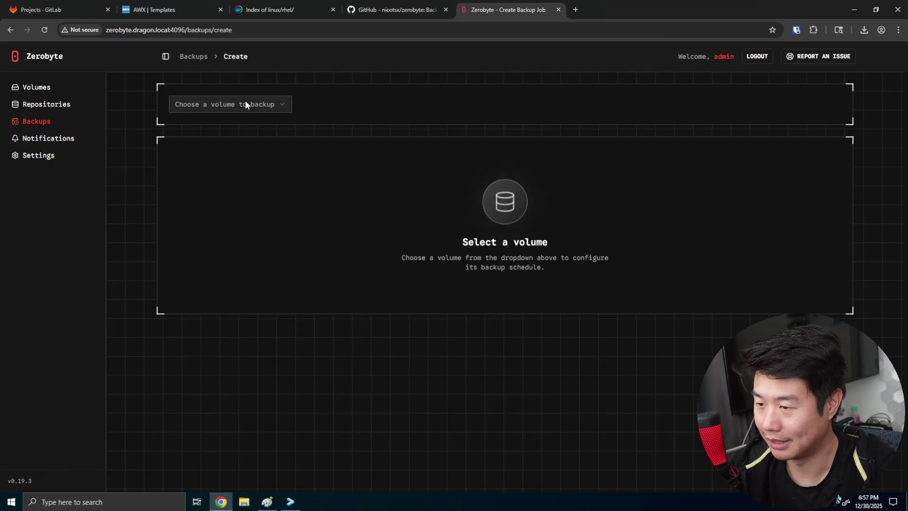
pyautogui.click(245, 103)
pyautogui.click(254, 125)
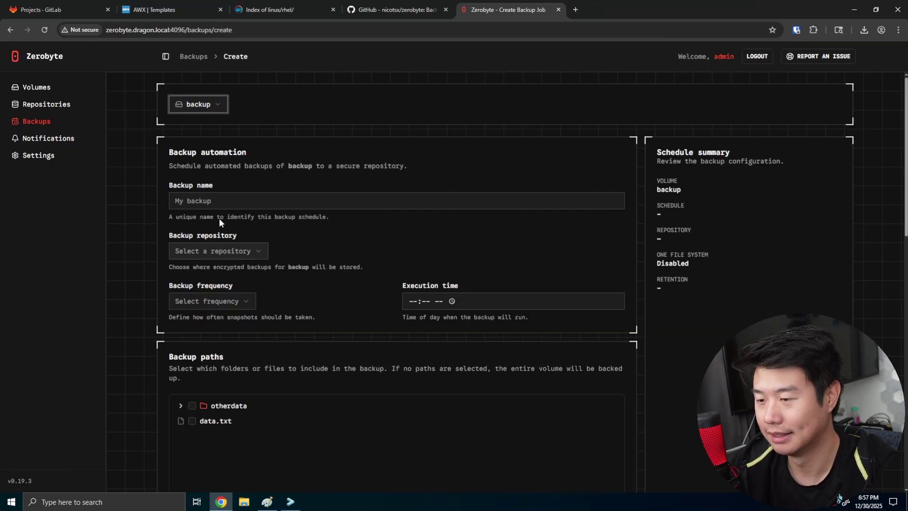
# Enter My backup as the job name and select backup-location as its repository.
pyautogui.click(221, 196)
pyautogui.write('My backup')
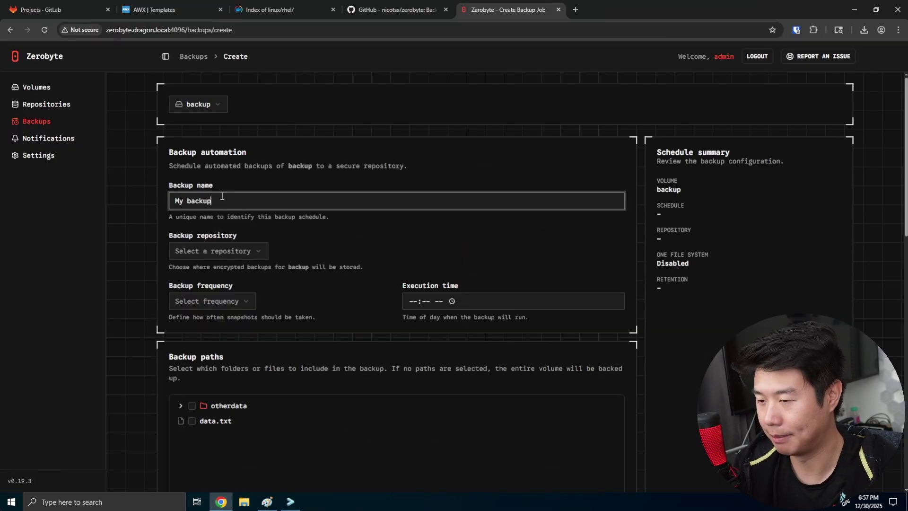
pyautogui.click(202, 252)
pyautogui.click(243, 273)
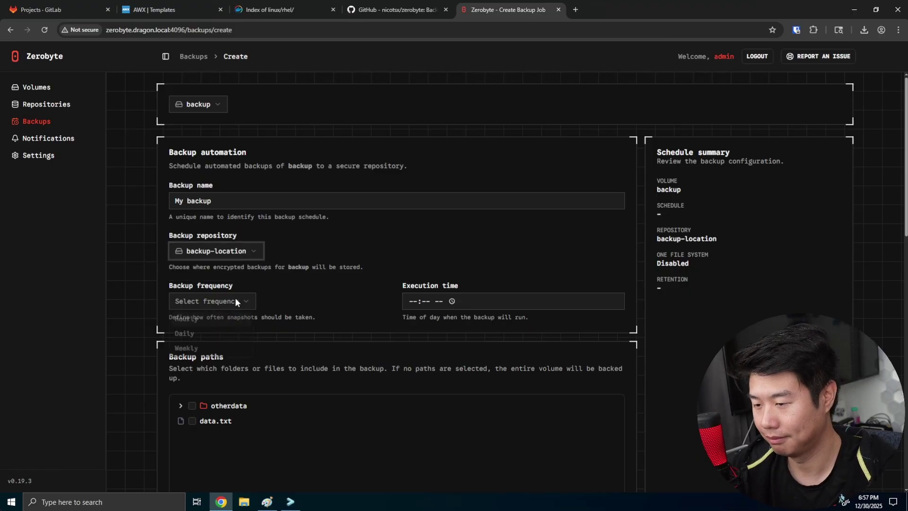
# Set the backup frequency to Daily with an execution time of 01:00 AM.
pyautogui.click(235, 299)
pyautogui.click(224, 336)
pyautogui.click(410, 301)
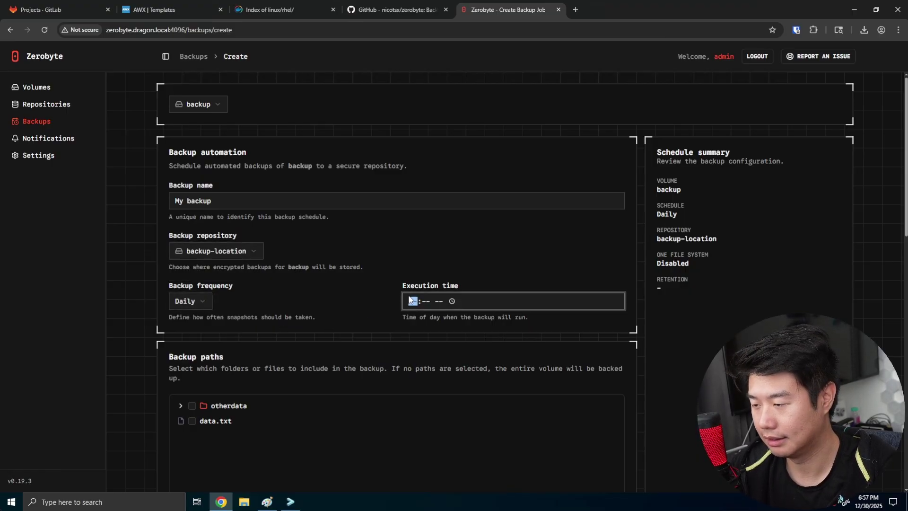
pyautogui.write('0100a')
pyautogui.scroll(-3, 330, 358)
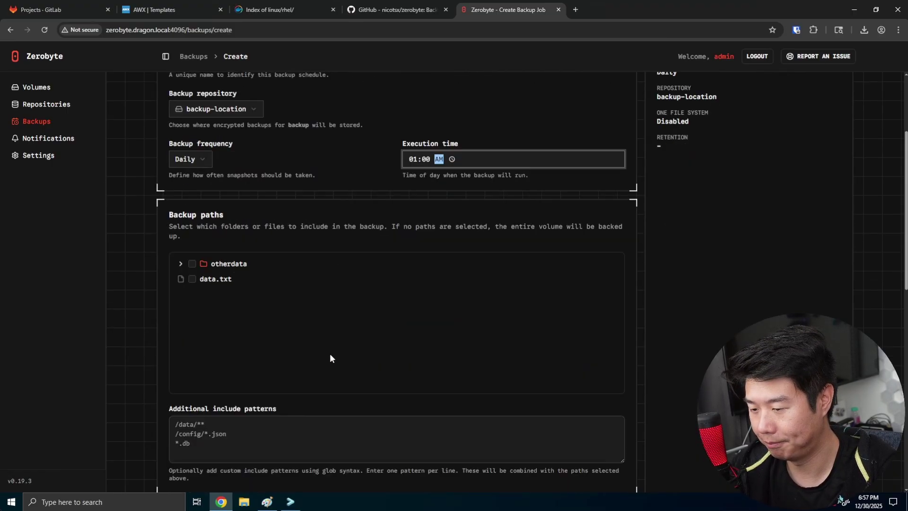
pyautogui.click(330, 354)
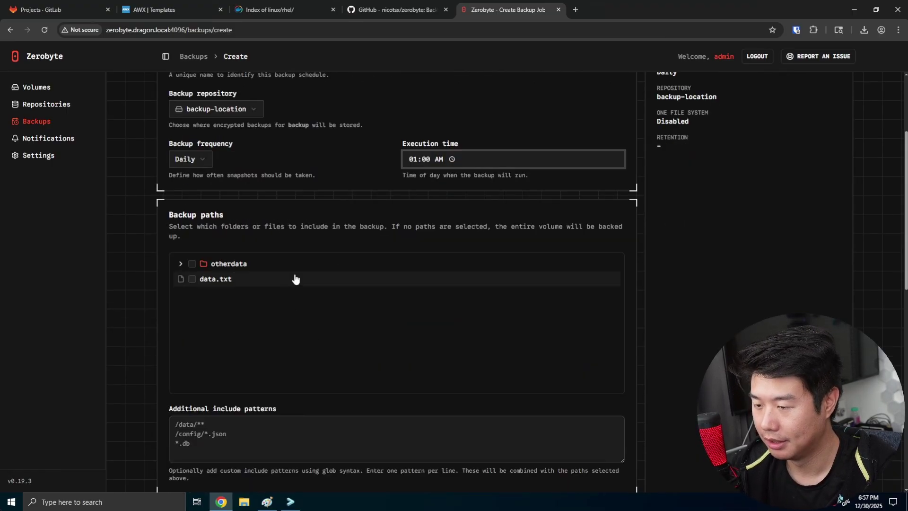
# Include the otherdata folder and data.txt in the backup paths, expanding the folder to show its file.
pyautogui.click(191, 263)
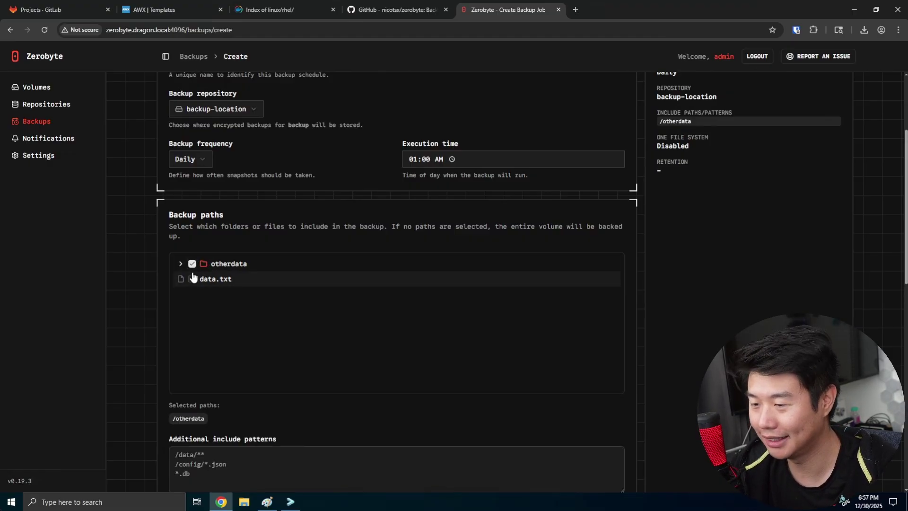
pyautogui.click(180, 264)
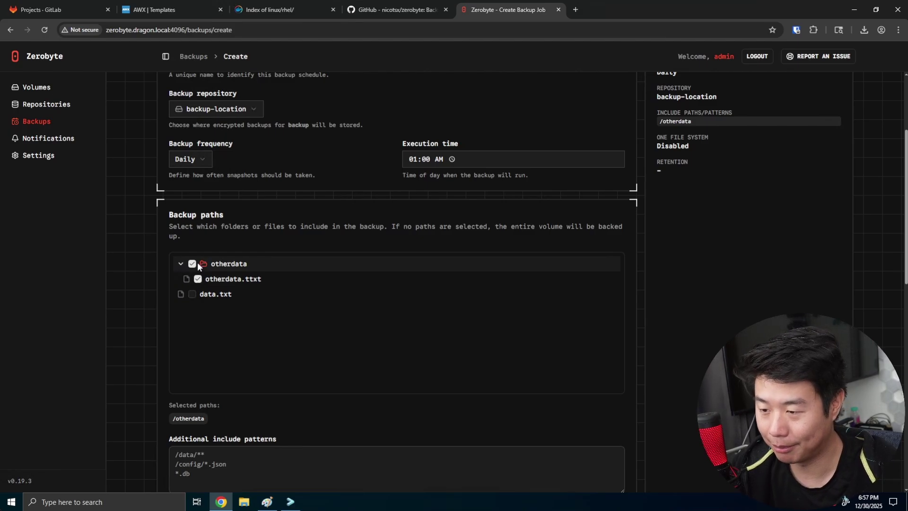
pyautogui.click(192, 294)
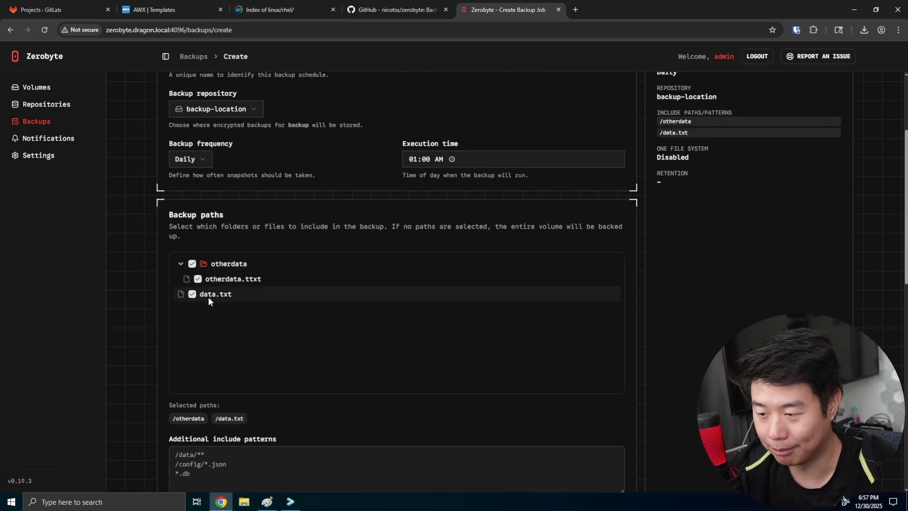
# Try excluding the otherdata folder and including it again, both through its file otherdata.ttxt and through the folder itself.
pyautogui.click(192, 264)
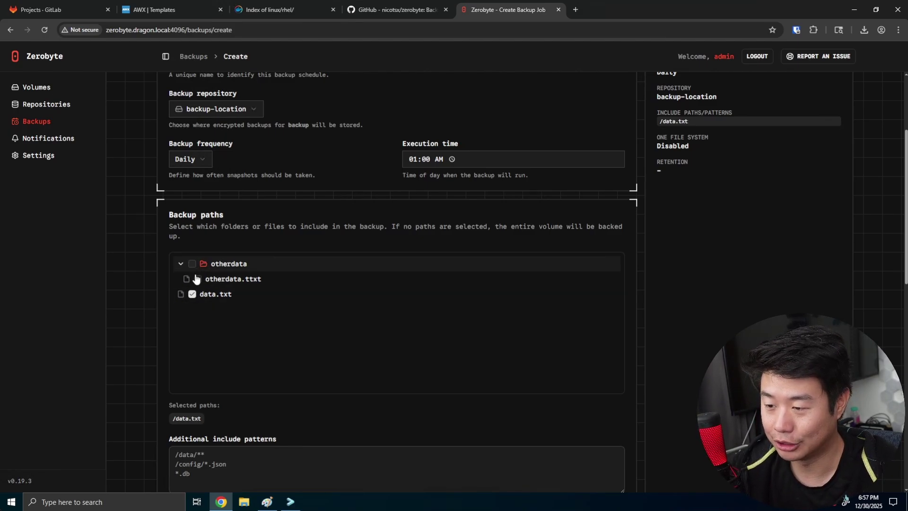
pyautogui.click(199, 280)
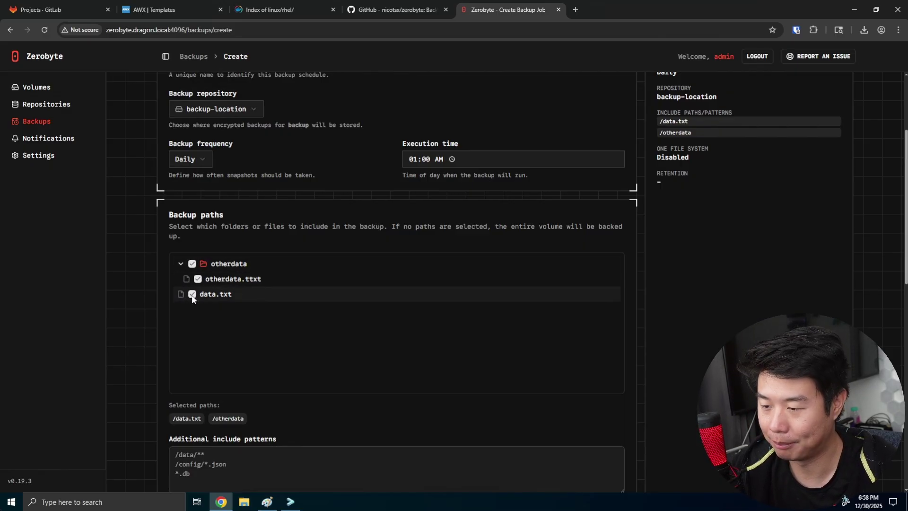
pyautogui.click(191, 263)
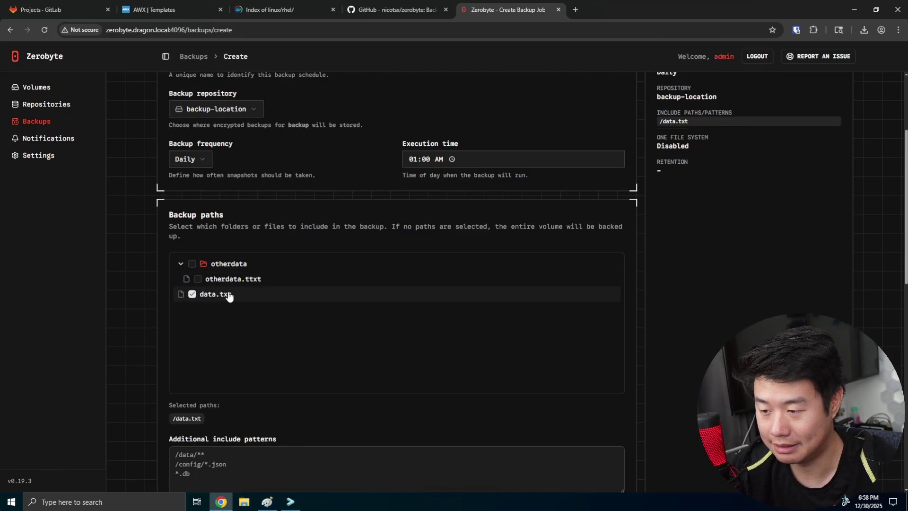
pyautogui.click(193, 264)
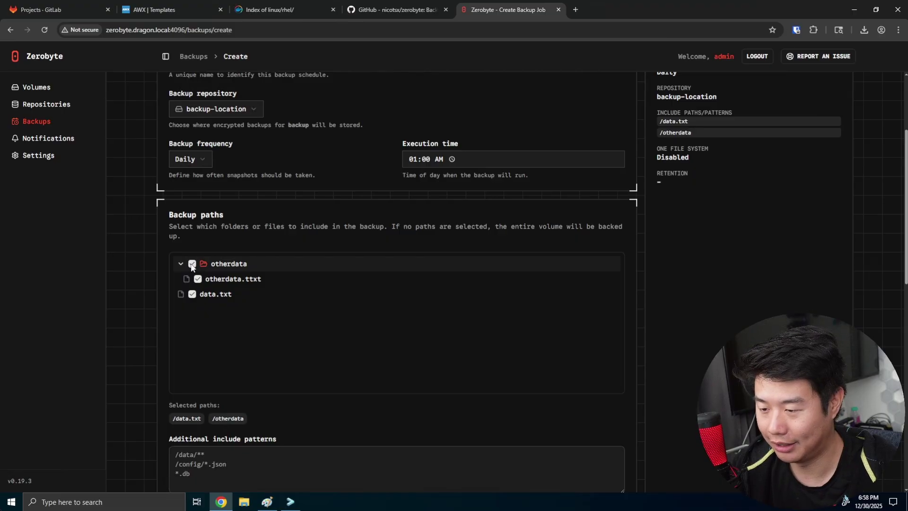
# Review the selected backup paths and the additional include and exclude pattern options of the backup job.
pyautogui.scroll(-3, 216, 351)
pyautogui.click(190, 311)
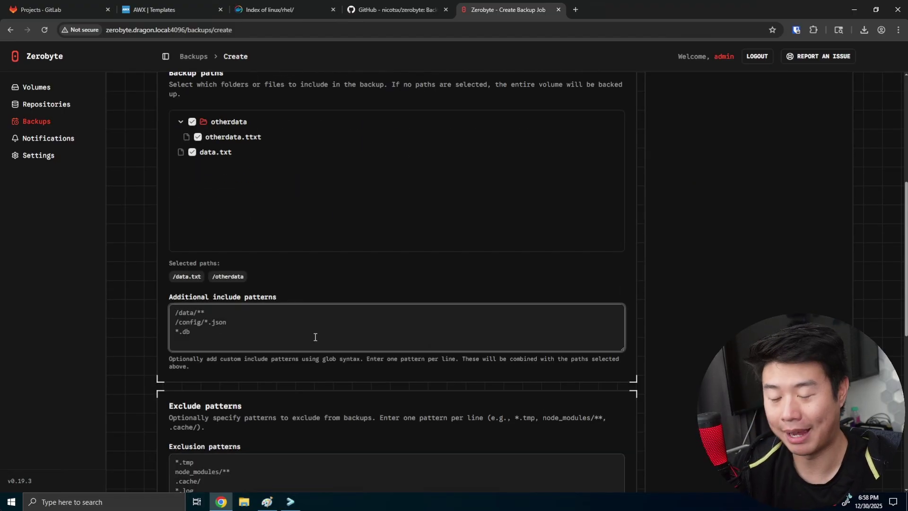
pyautogui.click(360, 258)
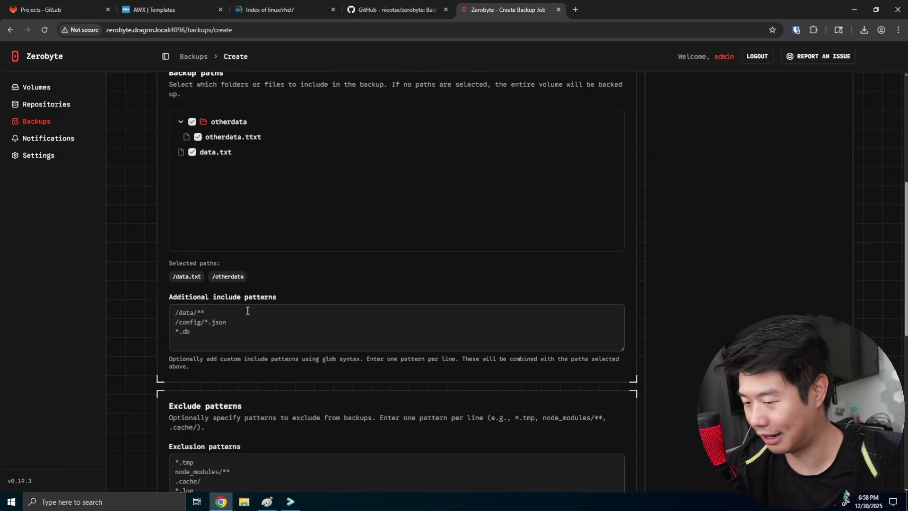
pyautogui.scroll(-2, 245, 308)
pyautogui.scroll(2, 293, 331)
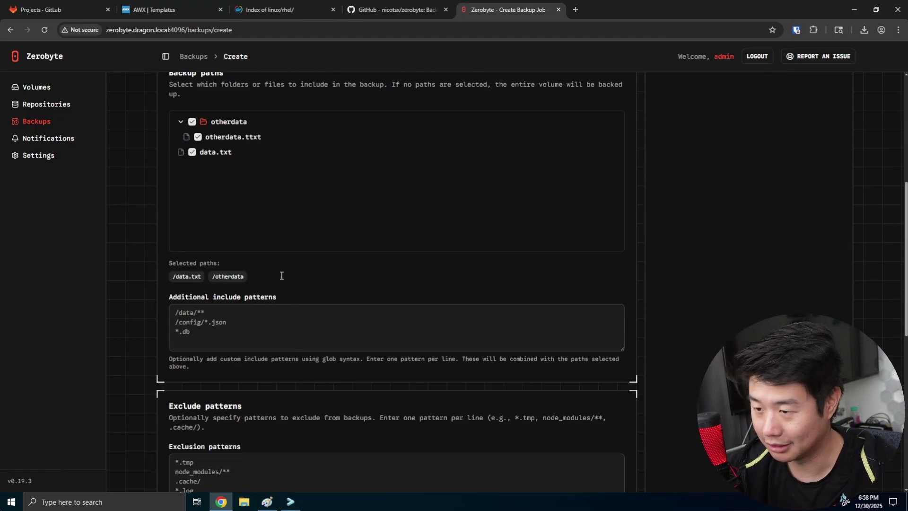
pyautogui.scroll(1, 255, 201)
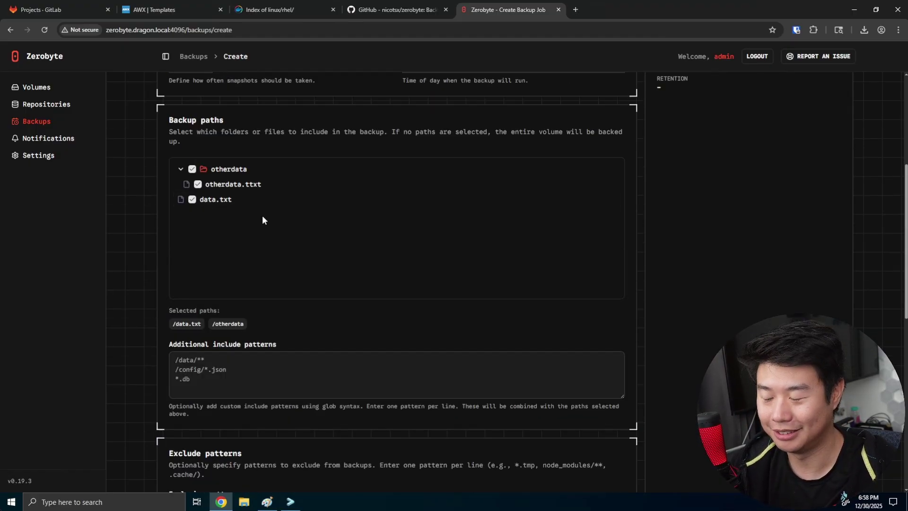
pyautogui.scroll(-7, 291, 223)
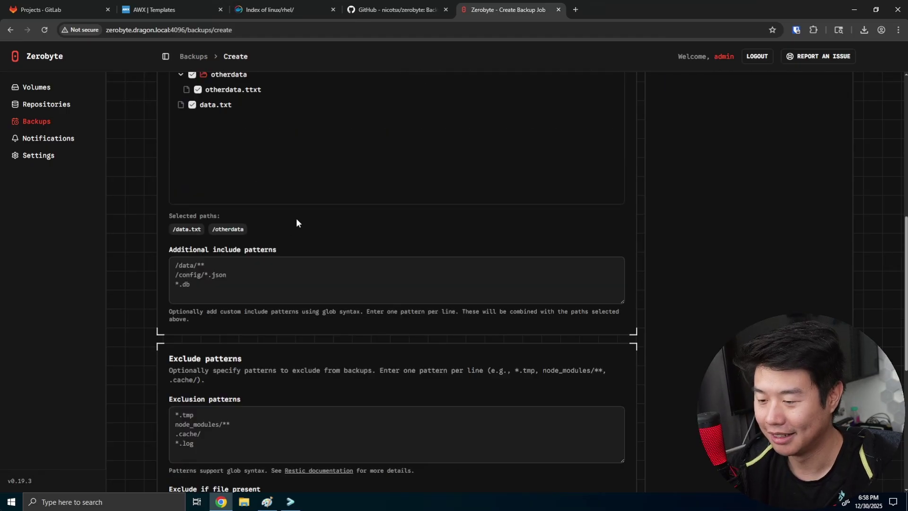
# Set the retention policy to keep the last 1 snapshot.
pyautogui.scroll(-3, 273, 251)
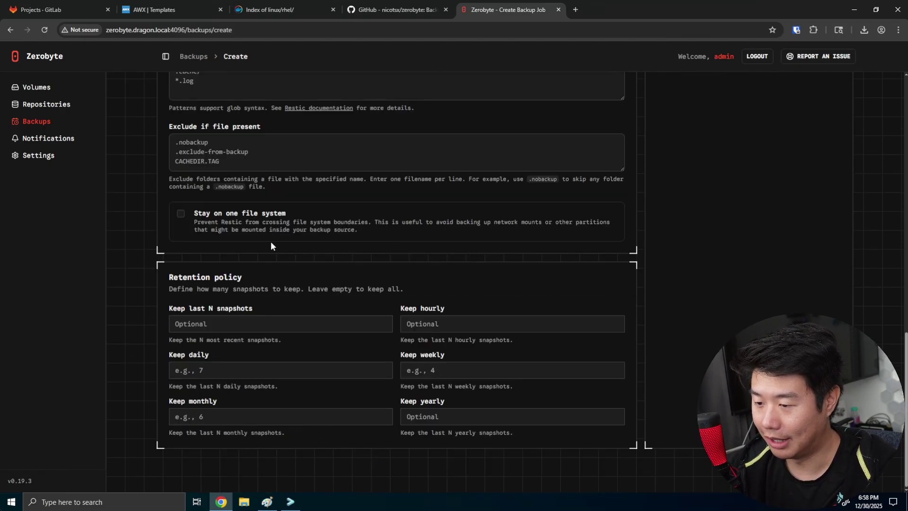
pyautogui.click(233, 323)
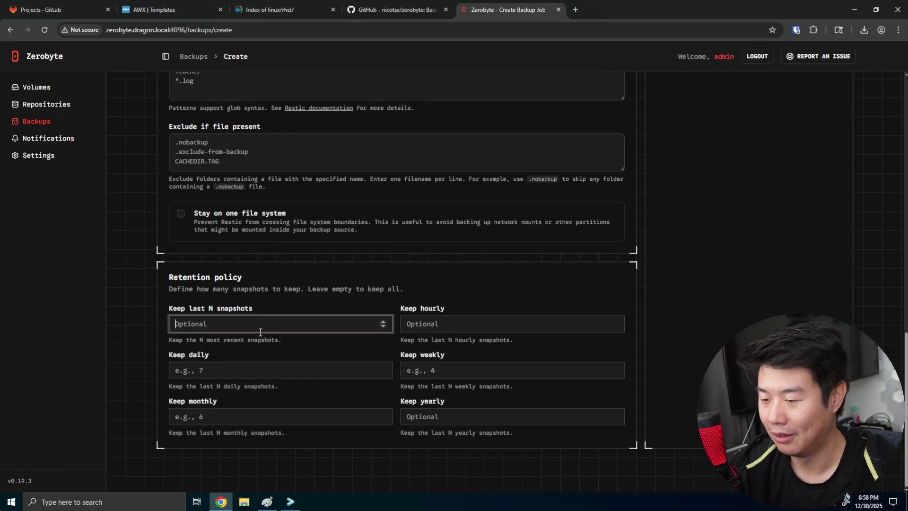
pyautogui.write('1')
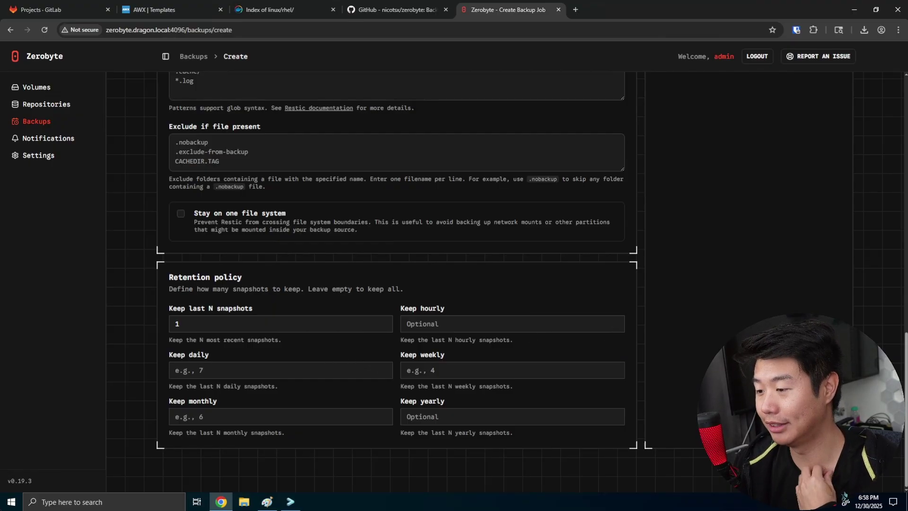
# Create the backup job and check its schedule and next backup time.
pyautogui.press('Return')
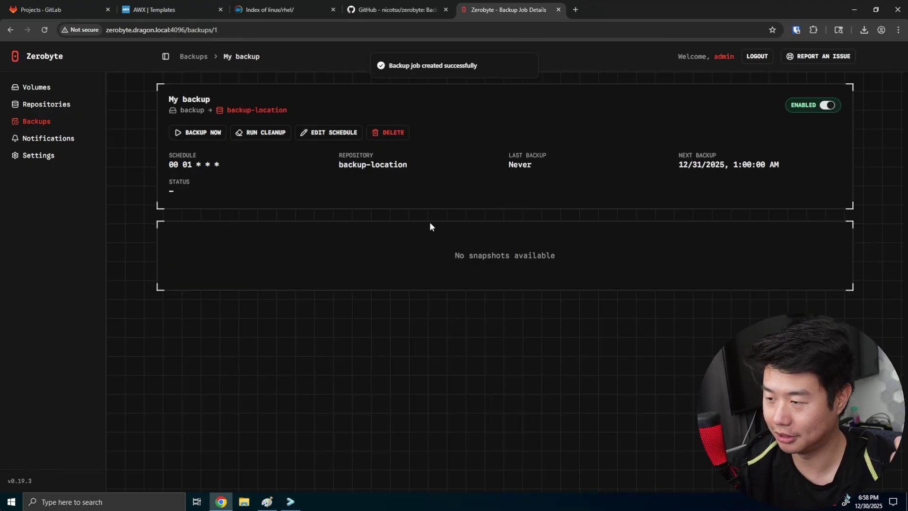
pyautogui.moveTo(161, 167); pyautogui.dragTo(776, 172)
pyautogui.moveTo(776, 163); pyautogui.dragTo(634, 188)
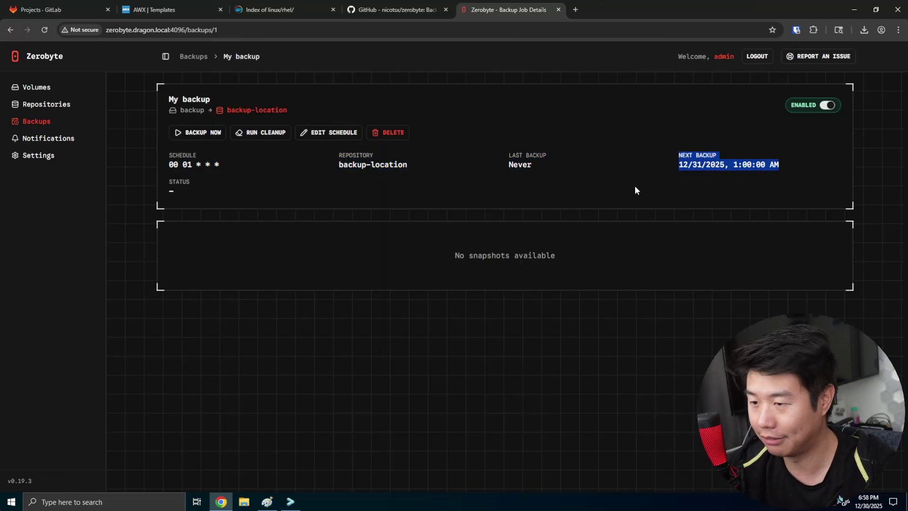
pyautogui.click(634, 188)
# Run My backup immediately and expand the resulting snapshot's folders from var down to otherdata to inspect the backed-up files.
pyautogui.click(203, 135)
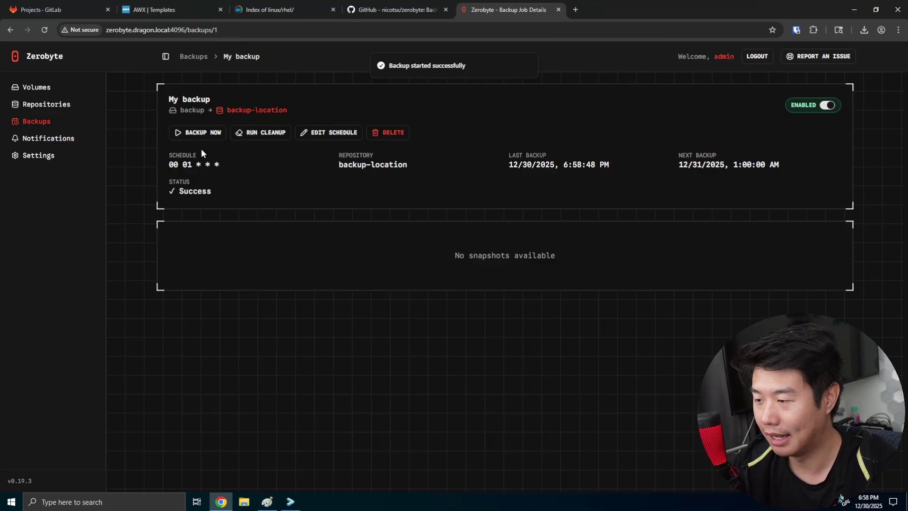
pyautogui.scroll(-2, 209, 260)
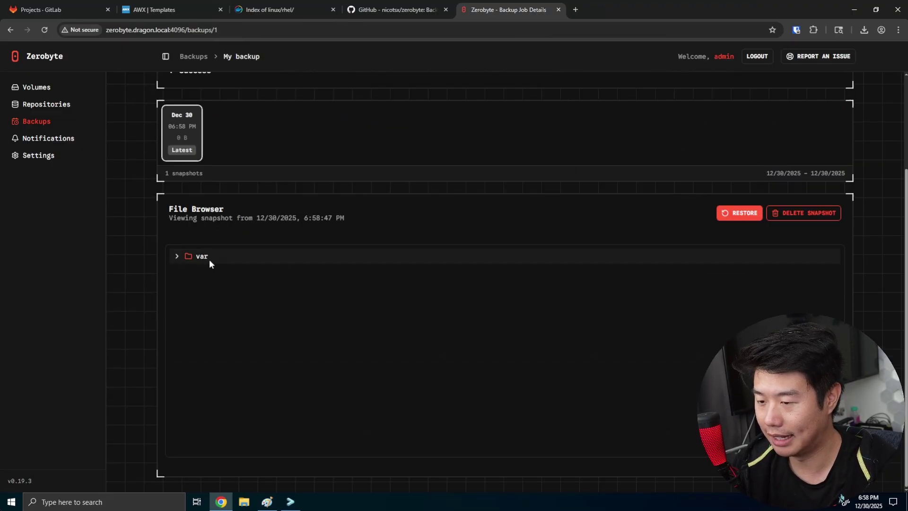
pyautogui.click(176, 305)
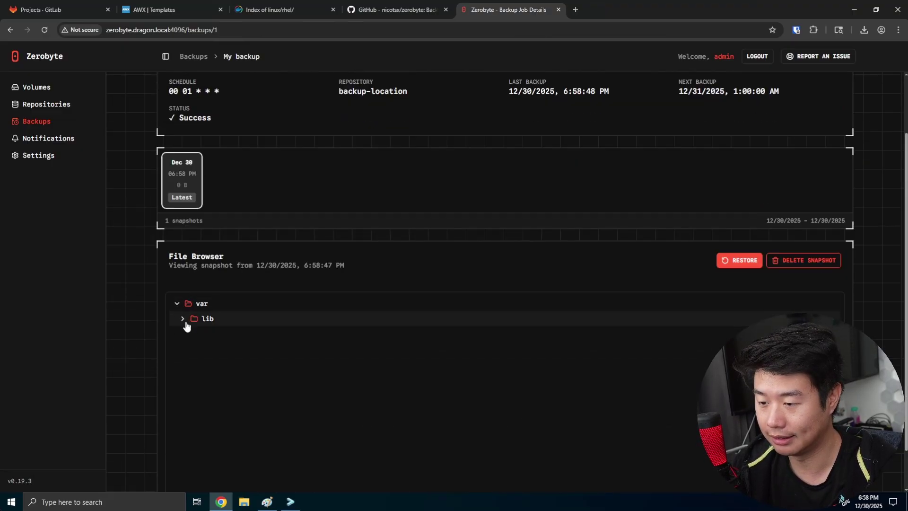
pyautogui.click(182, 318)
pyautogui.click(188, 334)
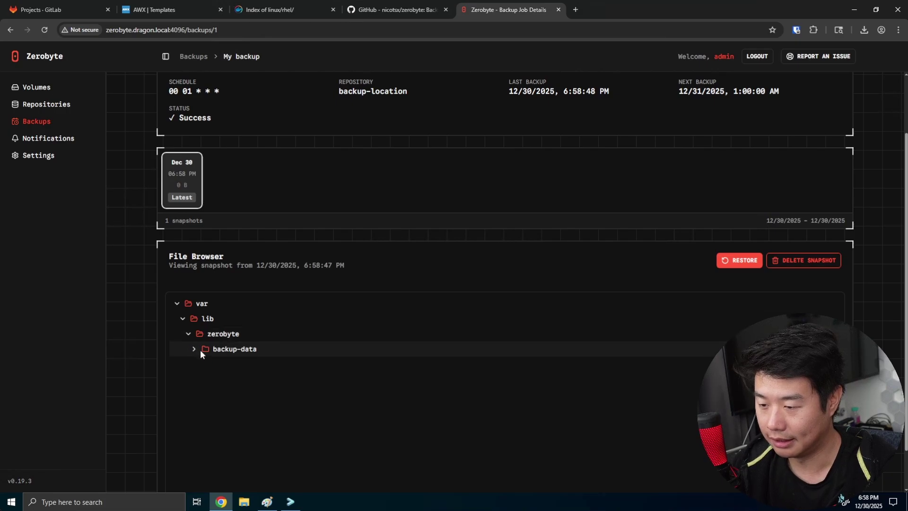
pyautogui.click(201, 350)
pyautogui.click(206, 363)
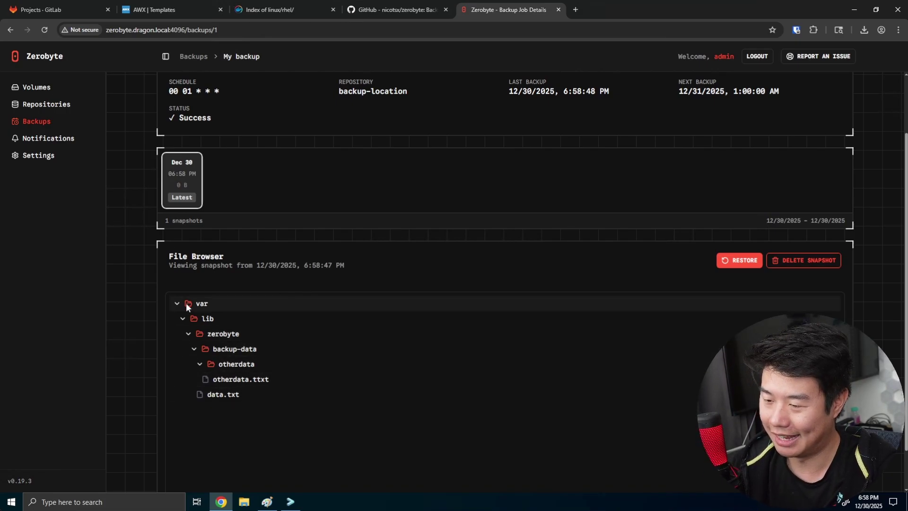
pyautogui.moveTo(243, 397); pyautogui.dragTo(203, 320)
pyautogui.click(273, 398)
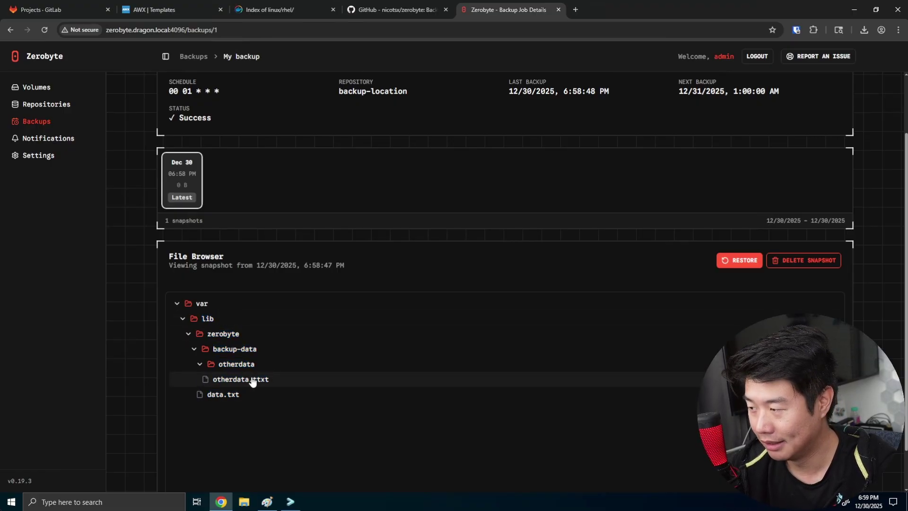
pyautogui.scroll(2, 252, 381)
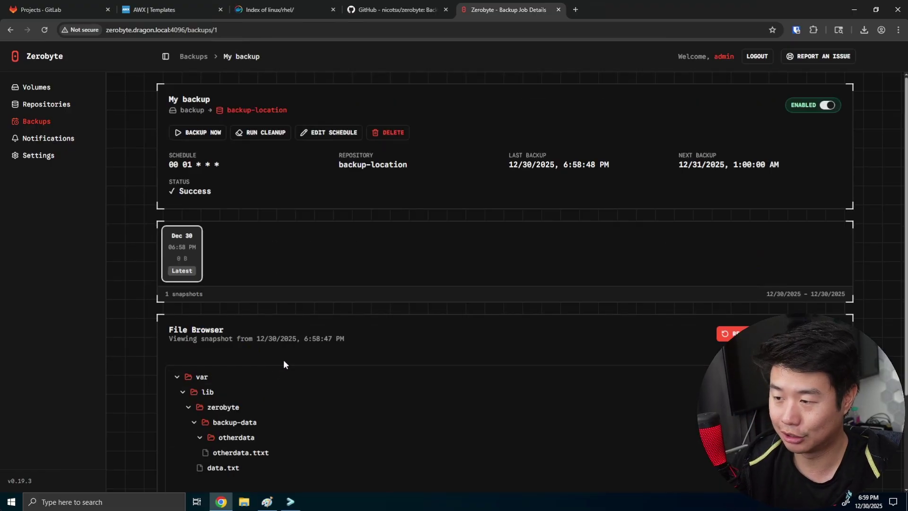
pyautogui.scroll(-3, 301, 349)
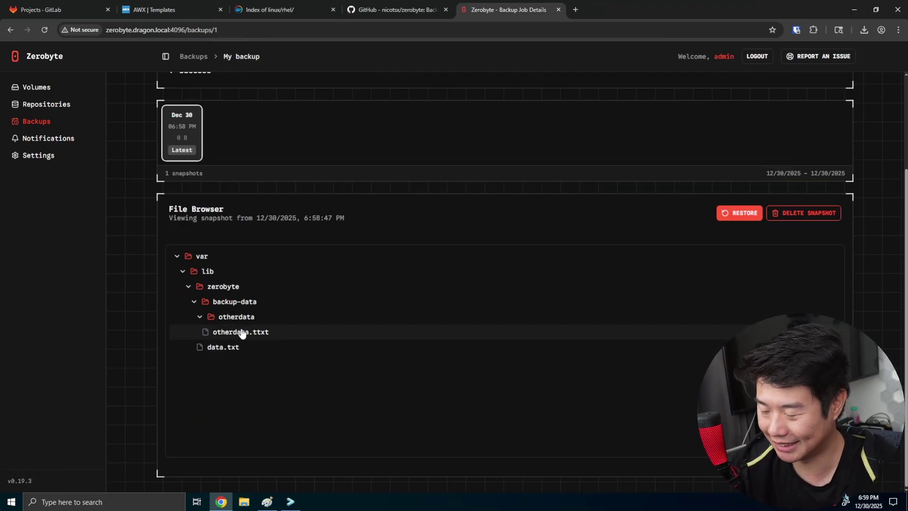
# Switch to the terminal, write "this is before backup" into data.txt with vi, and save the file.
pyautogui.click(290, 502)
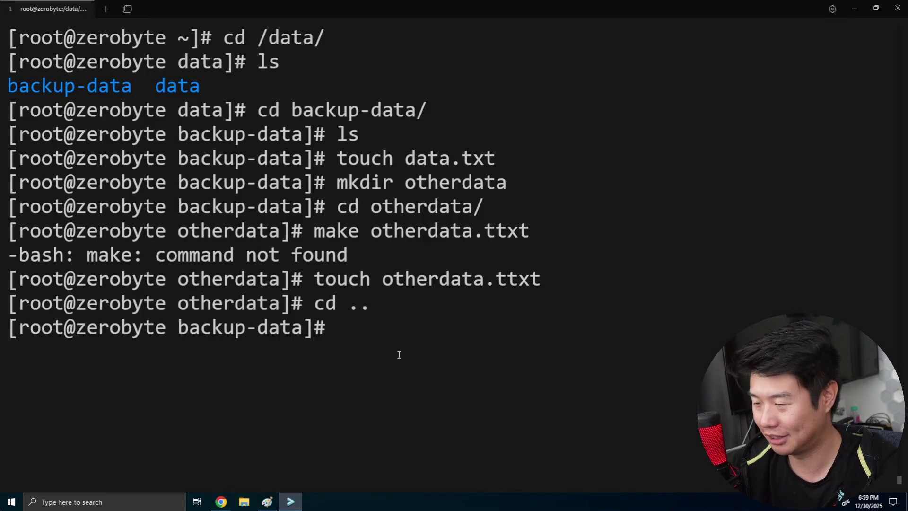
pyautogui.write('ls')
pyautogui.press('Return')
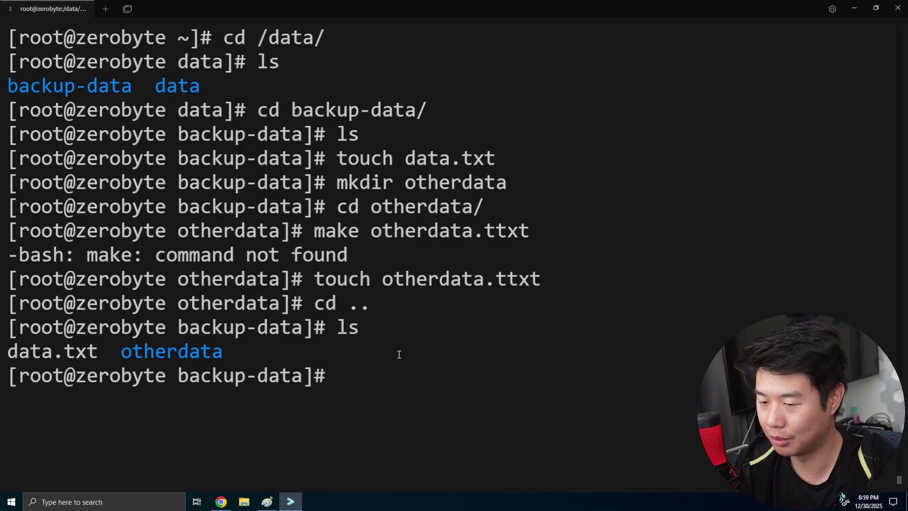
pyautogui.write('vi data.txt')
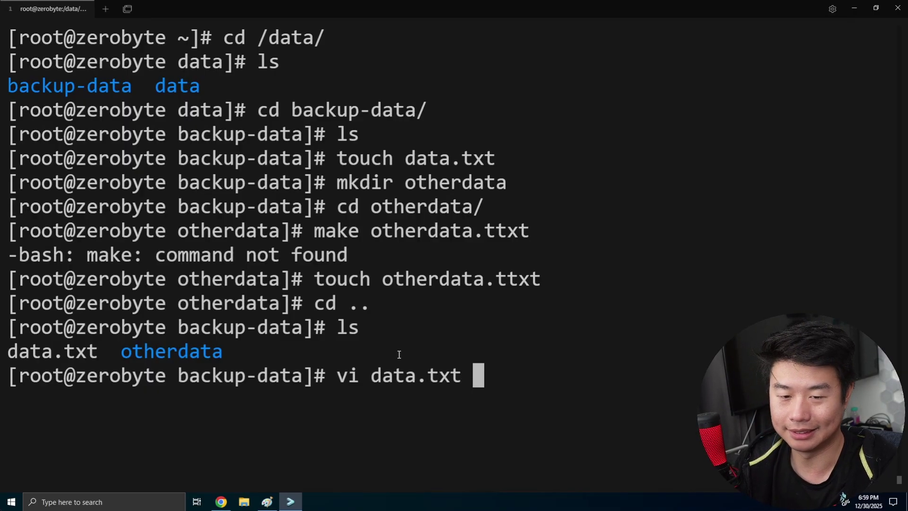
pyautogui.press('Return')
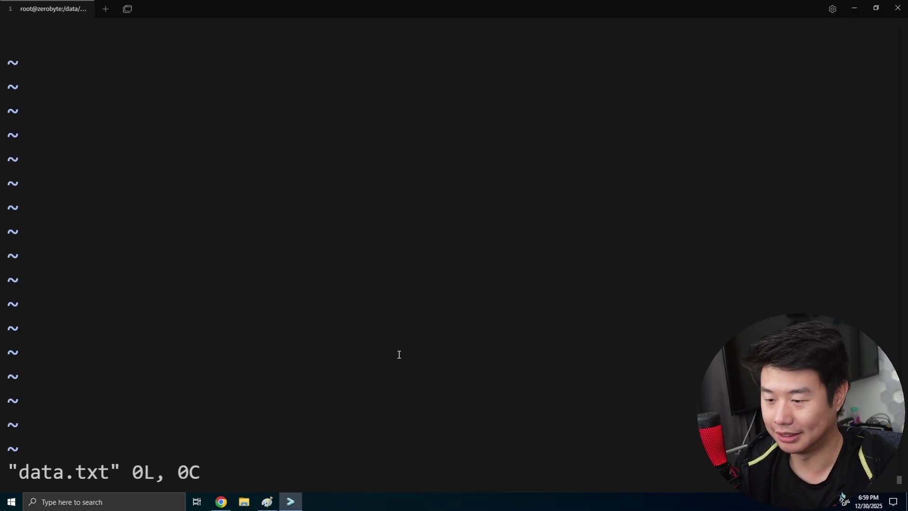
pyautogui.write('ithis is before ba')
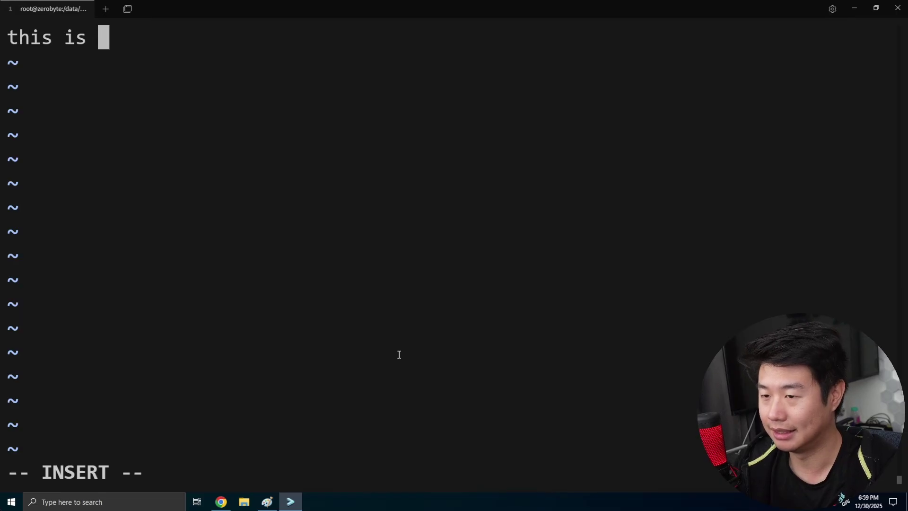
pyautogui.write('ckup')
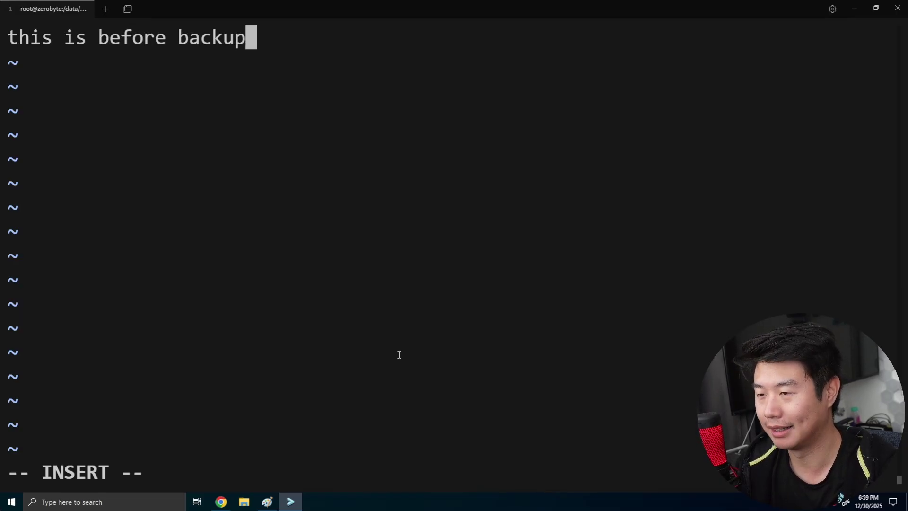
pyautogui.press('Escape')
pyautogui.write(':x')
pyautogui.press('Return')
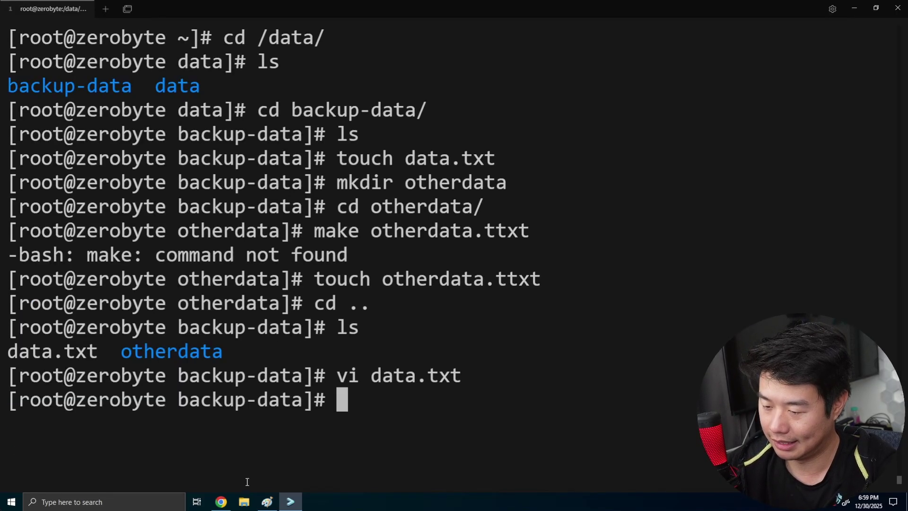
# Return to Zerobyte in Chrome and run My backup immediately to capture the edited data.txt.
pyautogui.click(221, 501)
pyautogui.scroll(3, 364, 334)
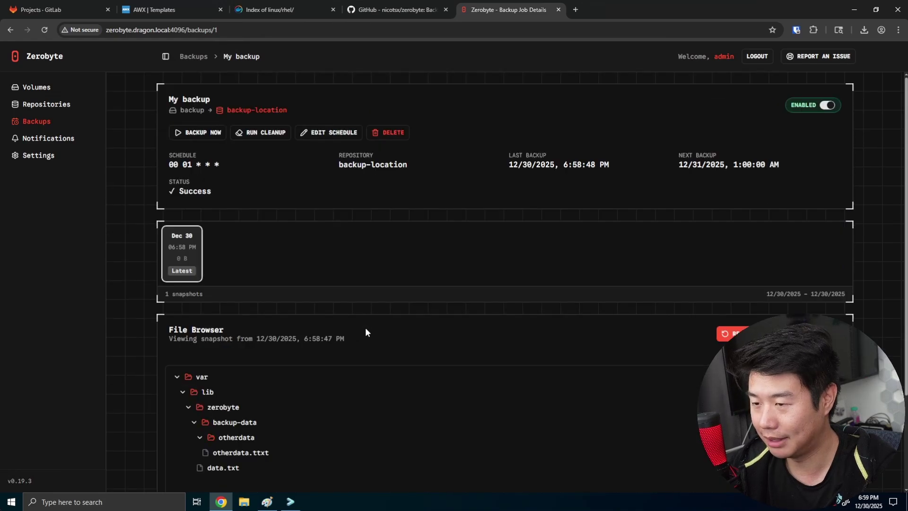
pyautogui.scroll(-2, 224, 422)
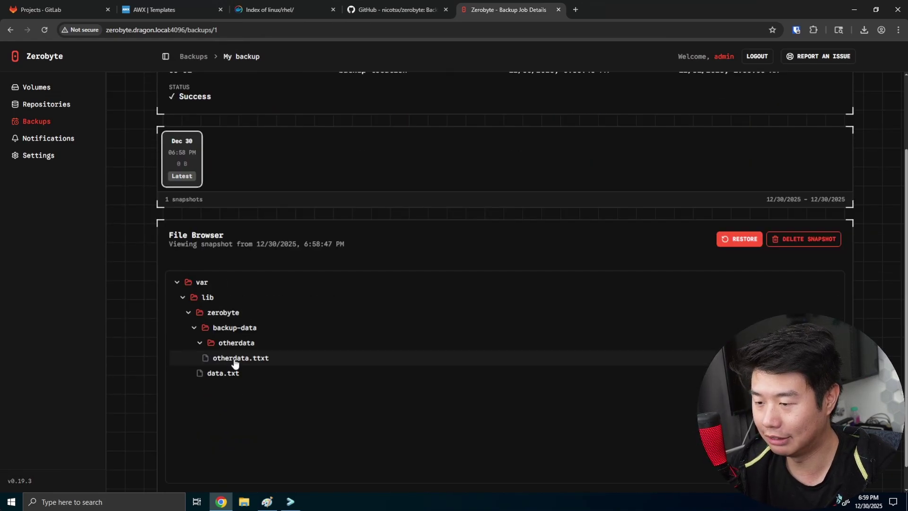
pyautogui.scroll(2, 366, 324)
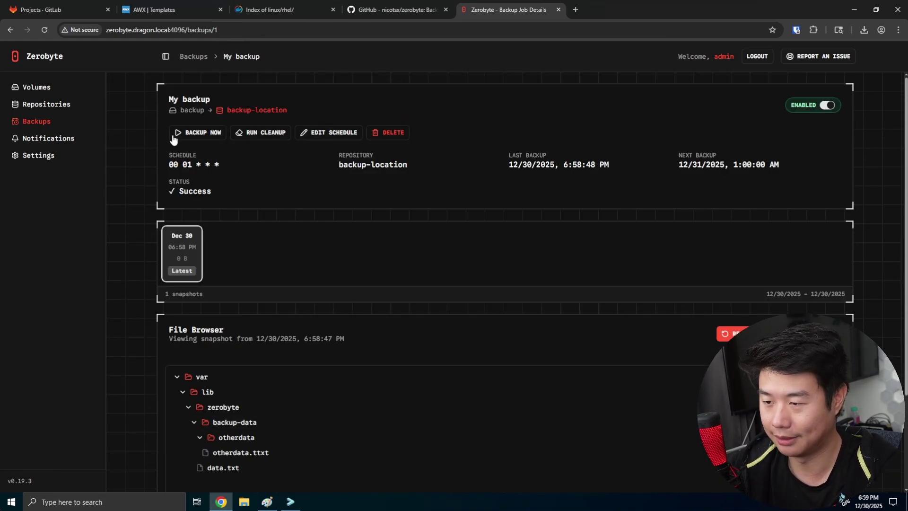
pyautogui.click(192, 133)
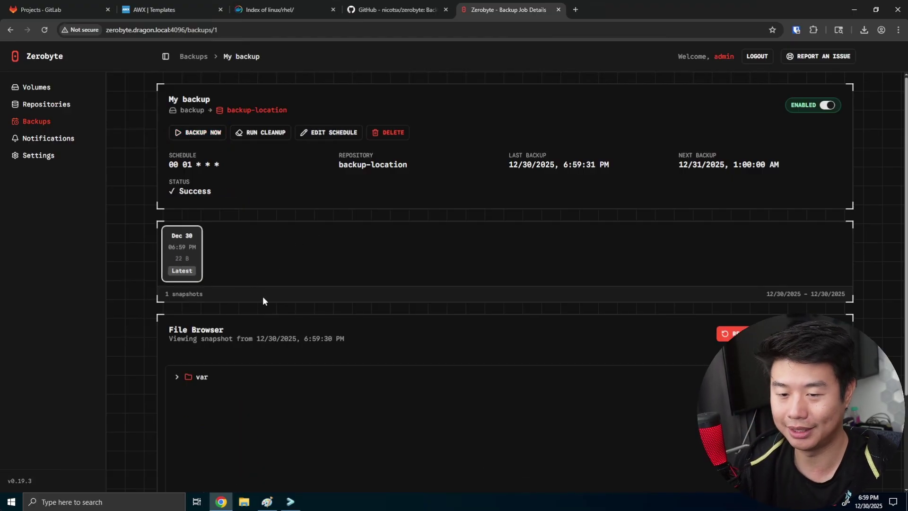
# Expand the latest snapshot's folders from var down to backup-data to inspect its contents.
pyautogui.click(177, 376)
pyautogui.scroll(-3, 249, 351)
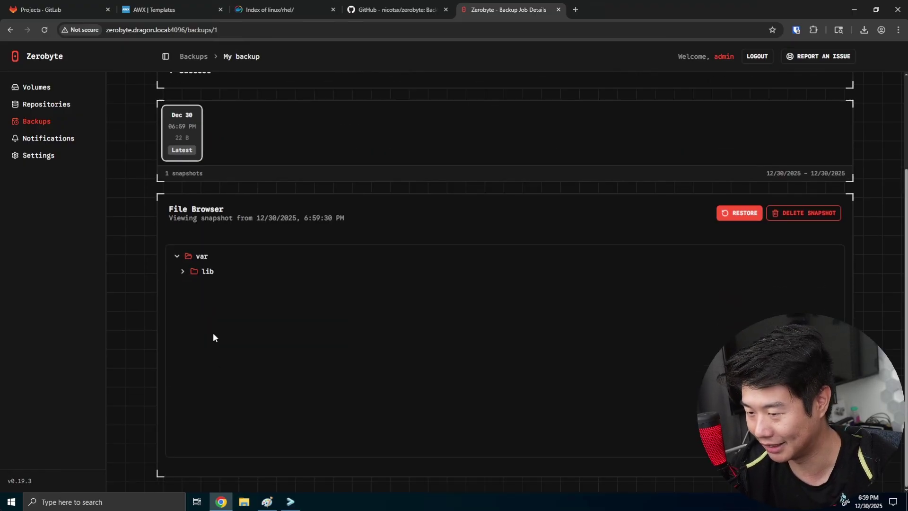
pyautogui.click(182, 271)
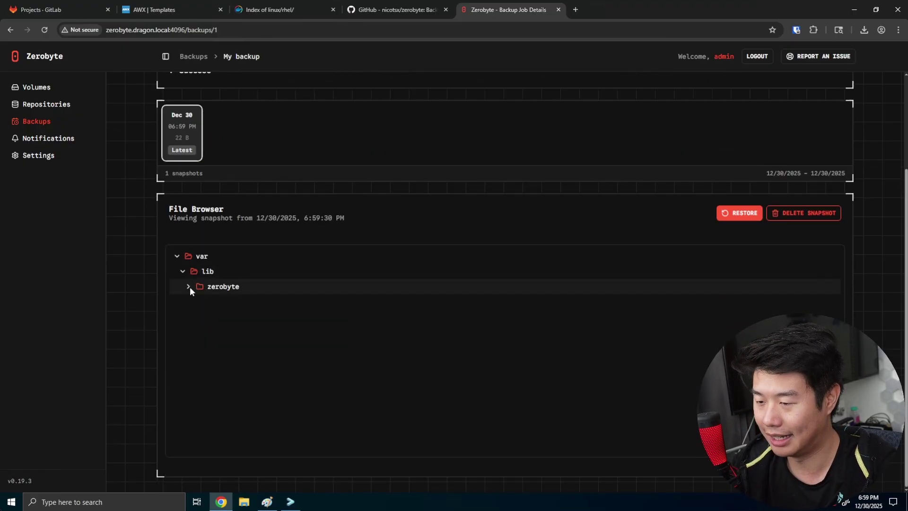
pyautogui.click(188, 286)
pyautogui.click(290, 501)
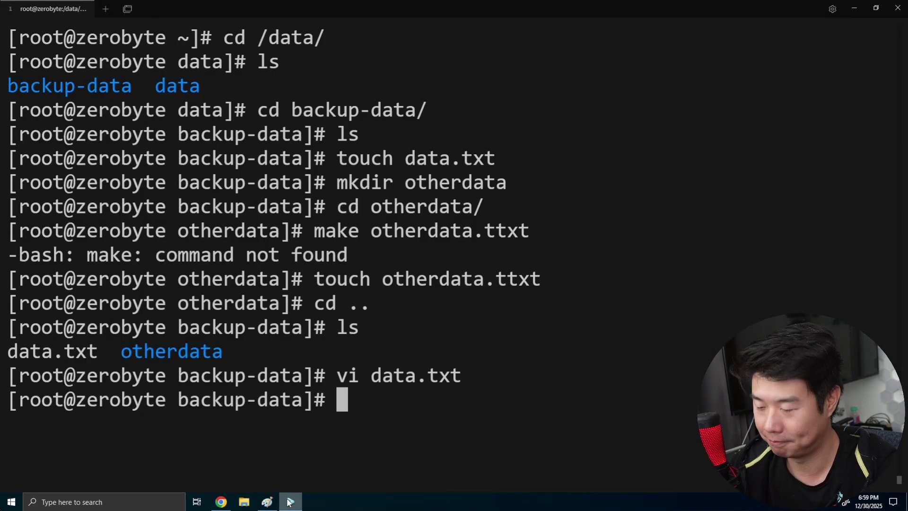
pyautogui.click(221, 501)
pyautogui.click(193, 303)
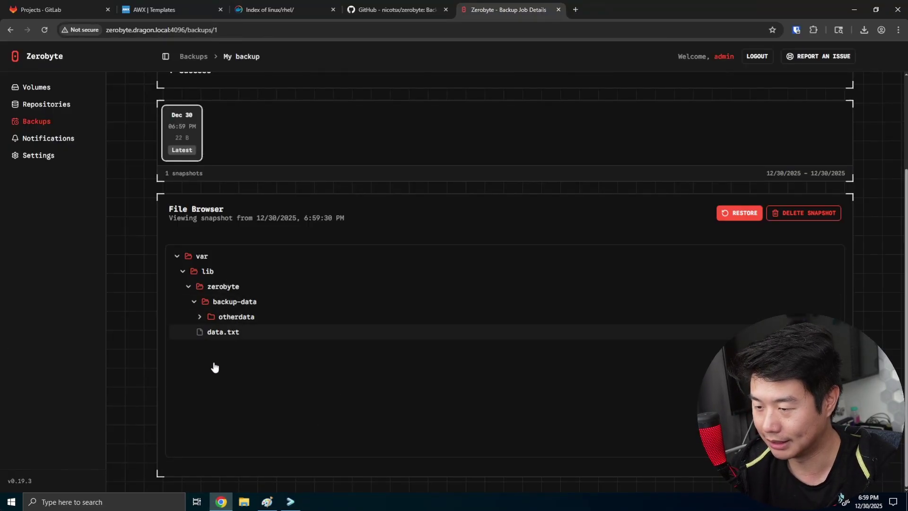
# Switch to the terminal and reopen data.txt in vi.
pyautogui.click(290, 501)
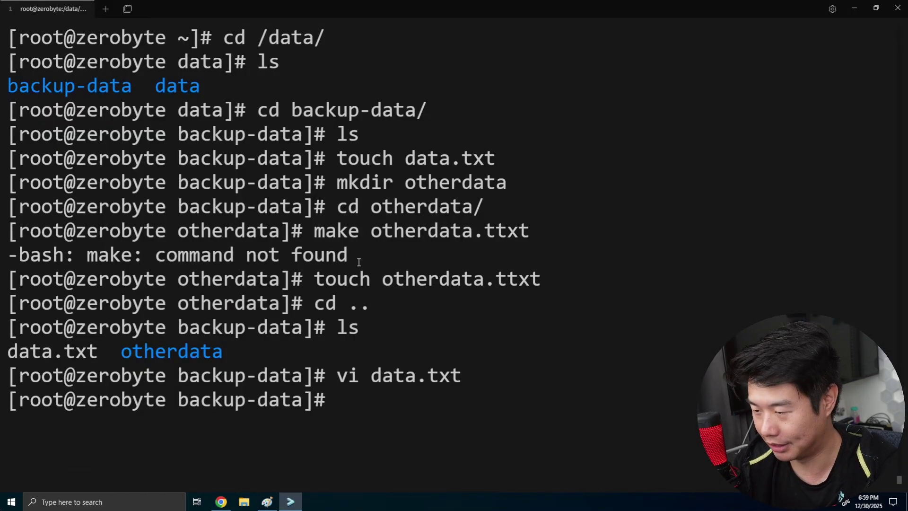
pyautogui.write('vi data.txt')
pyautogui.press('Return')
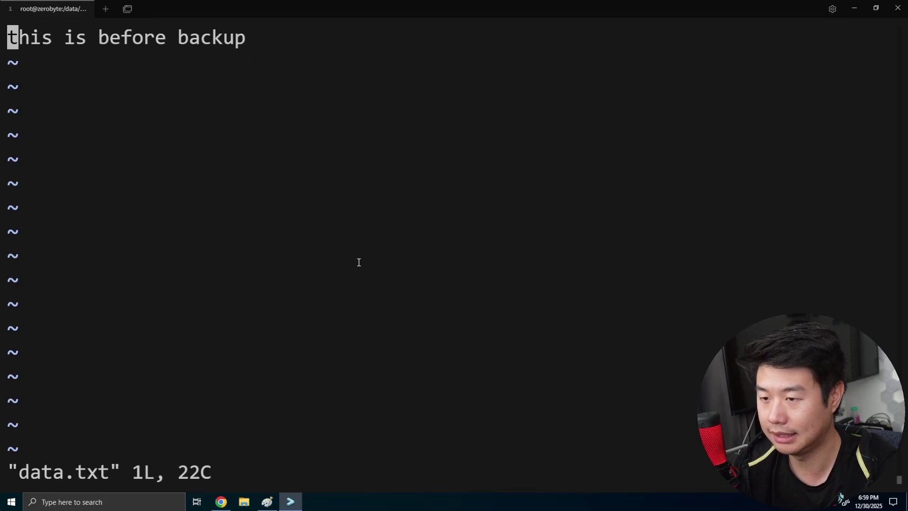
pyautogui.press('i')
pyautogui.press('Escape')
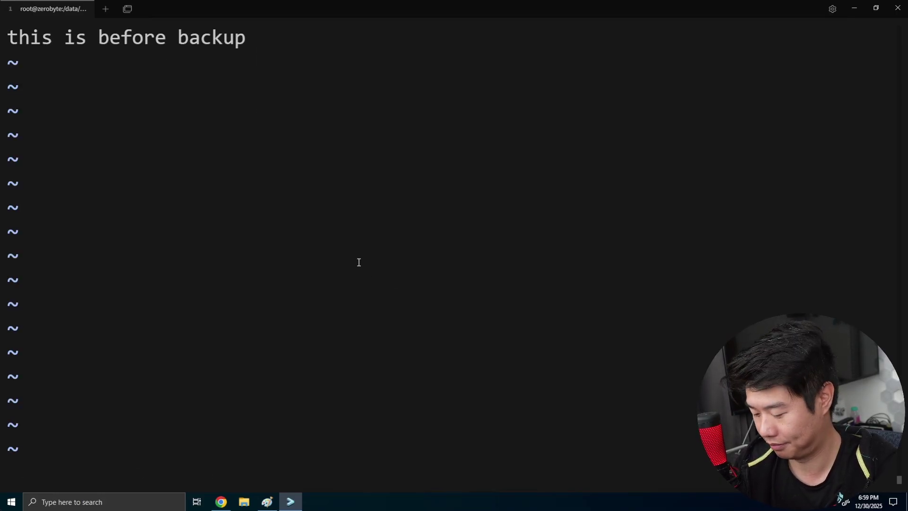
pyautogui.press('i')
pyautogui.press('Escape')
pyautogui.press('r')
pyautogui.hotkey('shift', 'o')
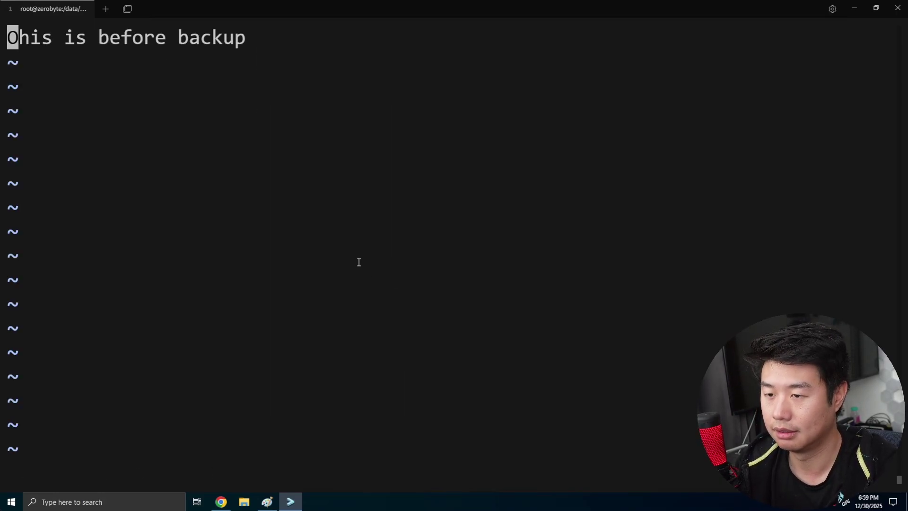
pyautogui.press('u')
# Insert the line "this is more stuff" above the existing line in data.txt, then save and exit vi.
pyautogui.hotkey('shift', 'o')
pyautogui.press('Escape')
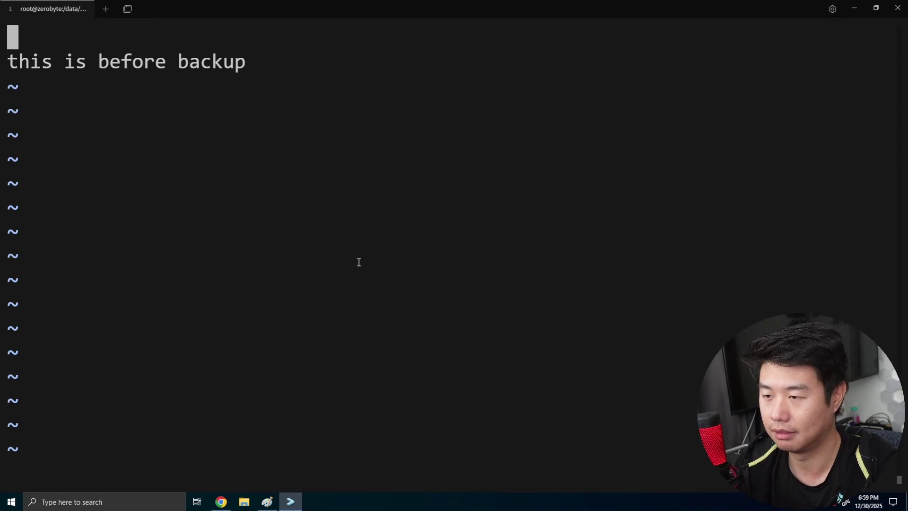
pyautogui.write('is')
pyautogui.press('BackSpace')
pyautogui.write('thi')
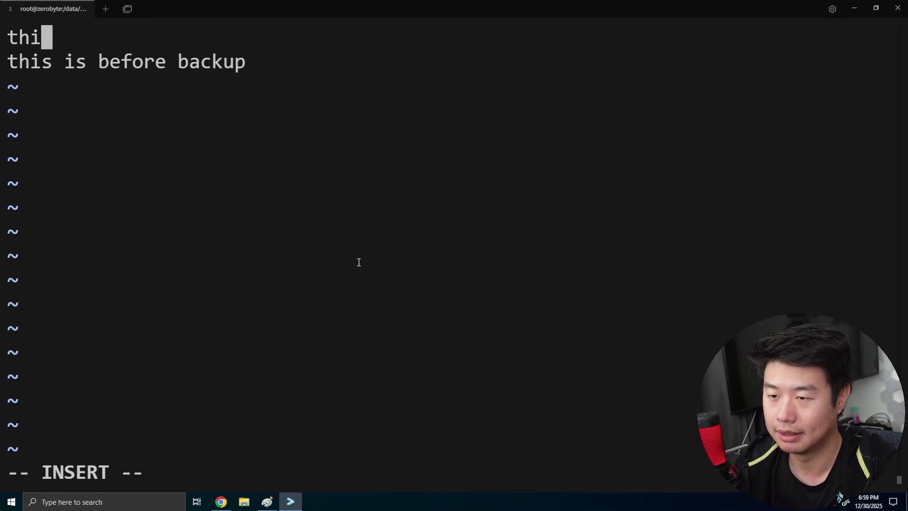
pyautogui.write('s is more stuff')
pyautogui.press('Escape')
pyautogui.write(':wq')
pyautogui.press('Return')
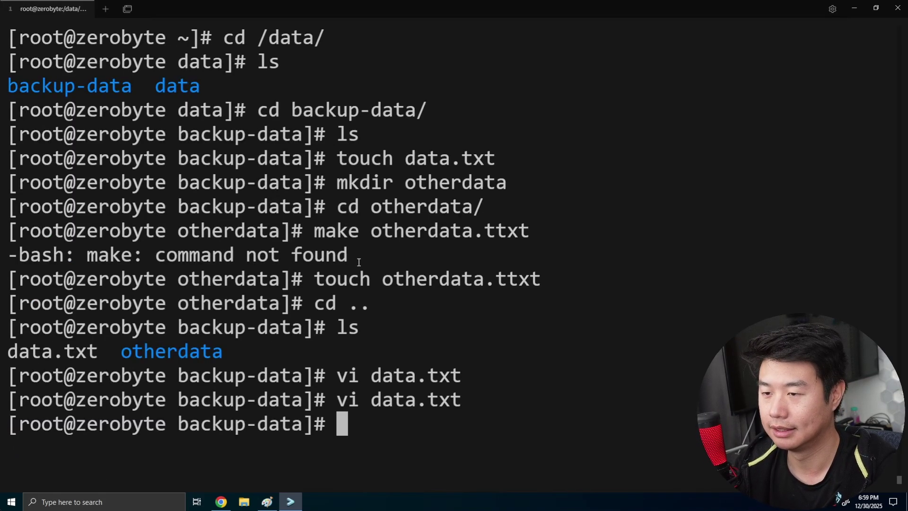
# Clear the terminal, print the contents of data.txt, and switch back to the snapshot's file browser in Chrome.
pyautogui.write('cat')
pyautogui.hotkey('ctrl', 'l')
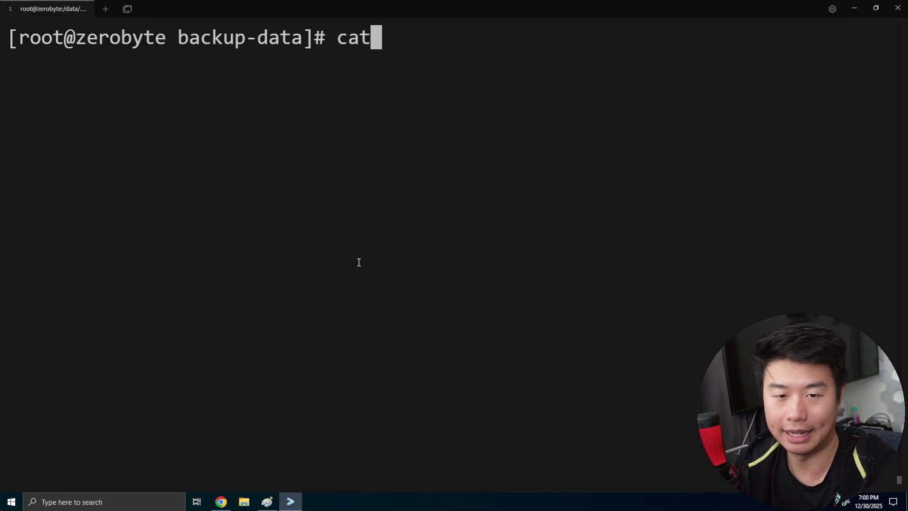
pyautogui.write('data.txt')
pyautogui.press('Return')
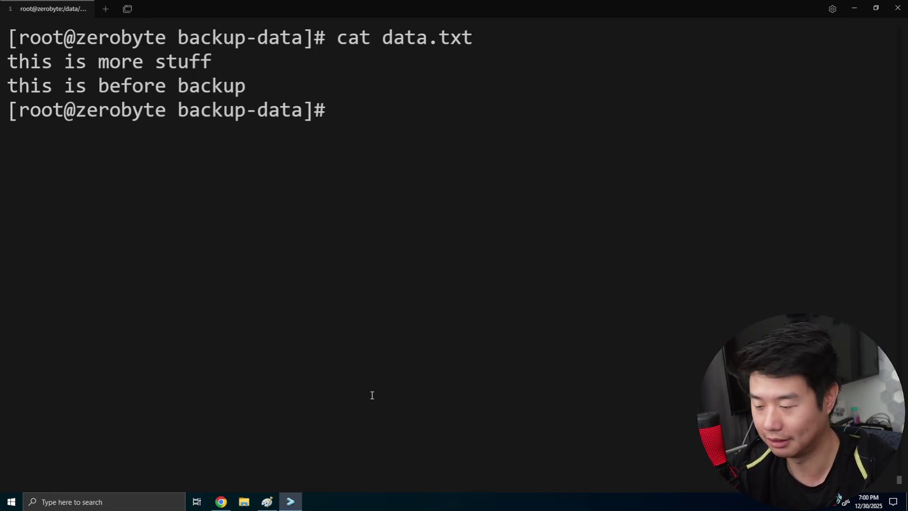
pyautogui.click(221, 502)
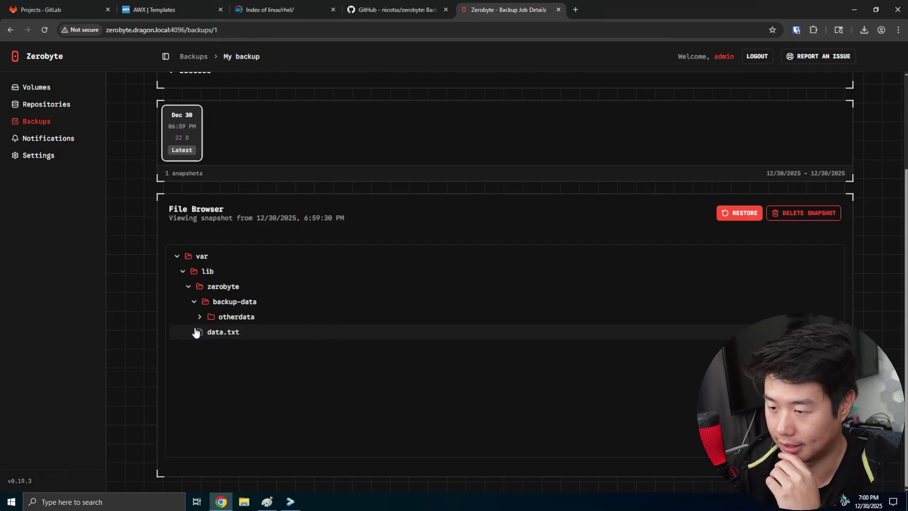
# Open the latest snapshot's restore page and select only data.txt inside var/lib/zerobyte/backup-data as the file to restore.
pyautogui.click(737, 213)
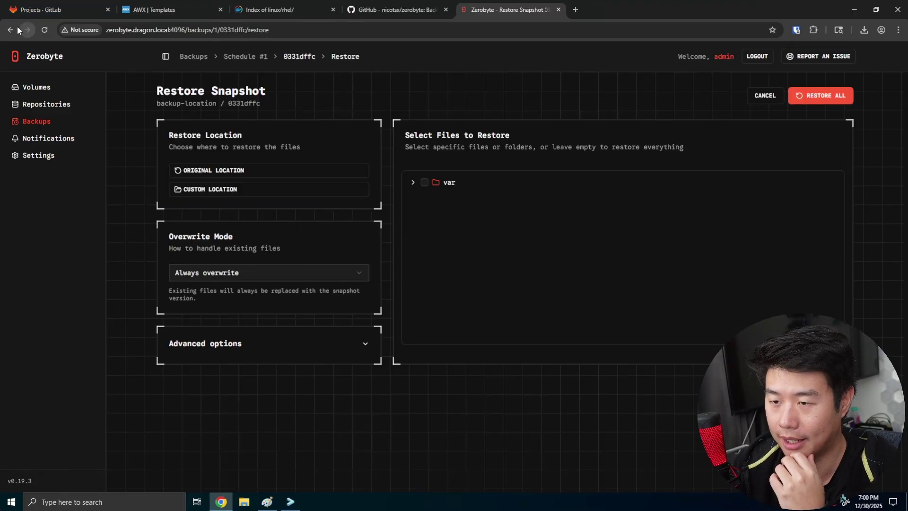
pyautogui.click(16, 29)
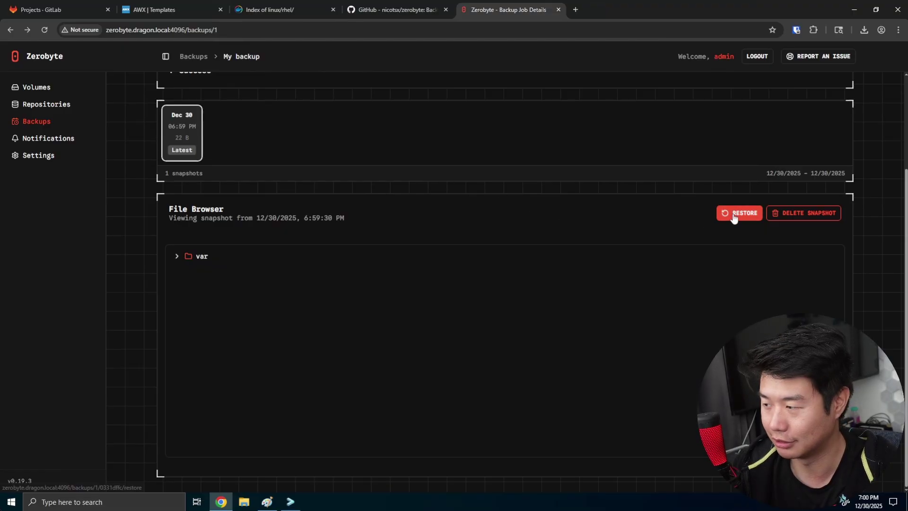
pyautogui.click(736, 214)
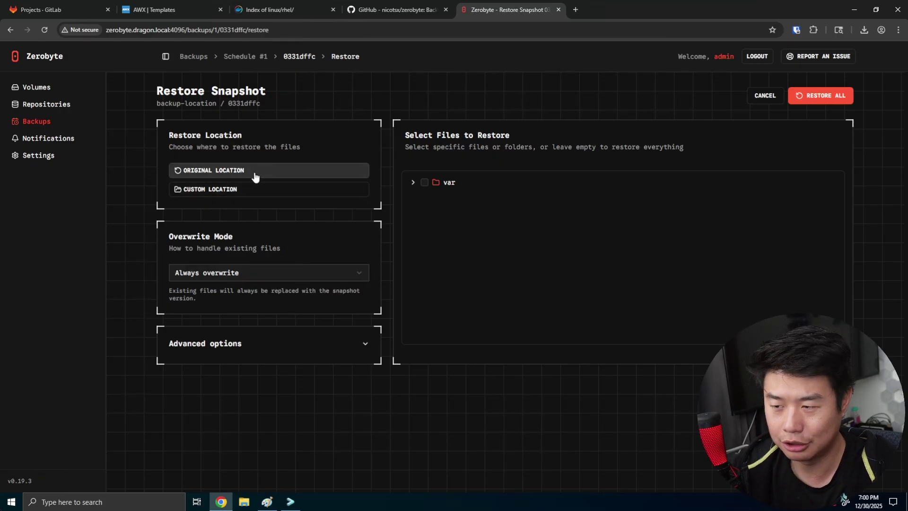
pyautogui.click(412, 182)
pyautogui.click(418, 198)
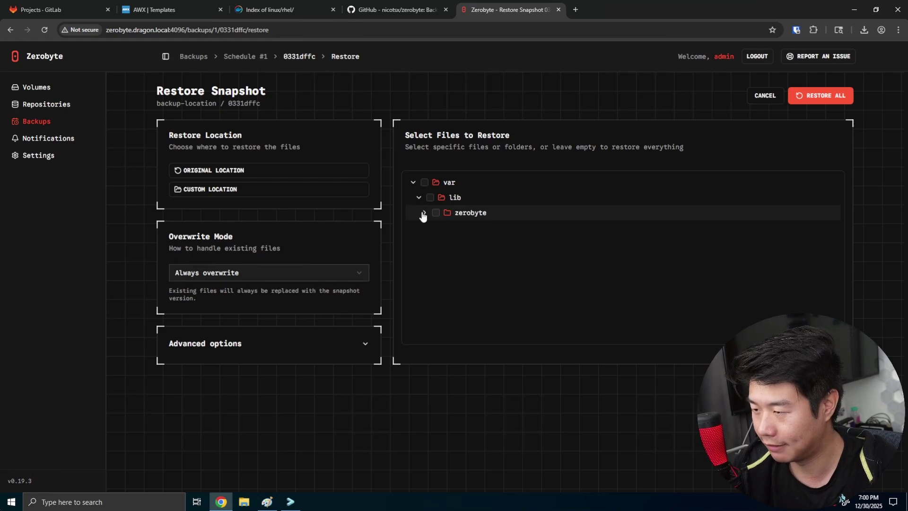
pyautogui.click(423, 213)
pyautogui.click(430, 228)
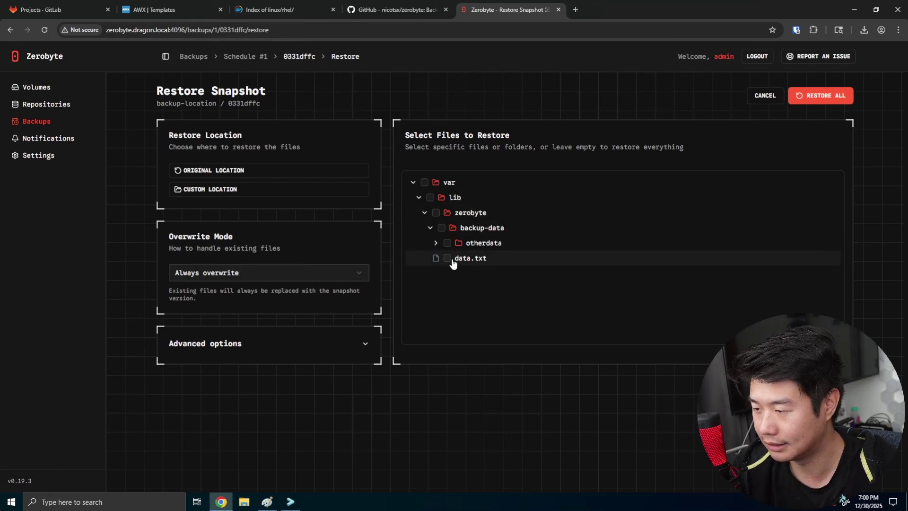
pyautogui.click(449, 259)
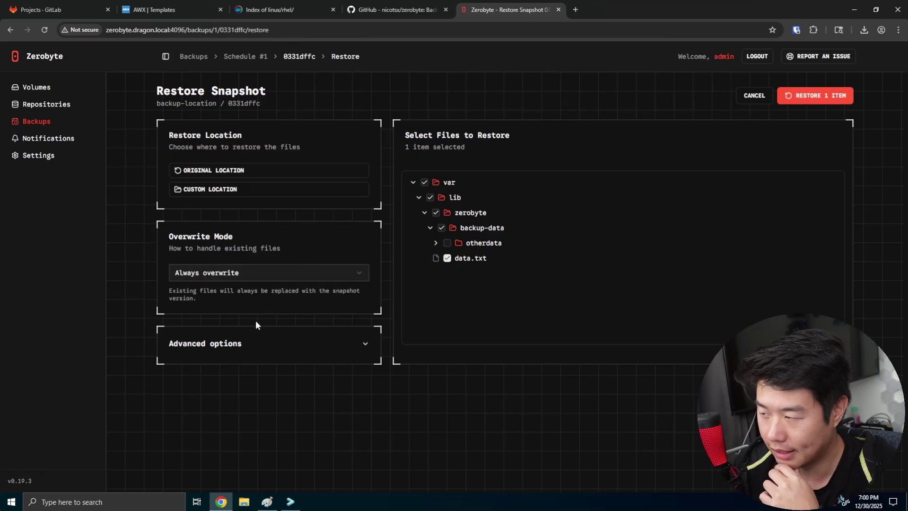
# Expand the advanced restore options without changing them, and restore the one selected item to its original location.
pyautogui.click(366, 346)
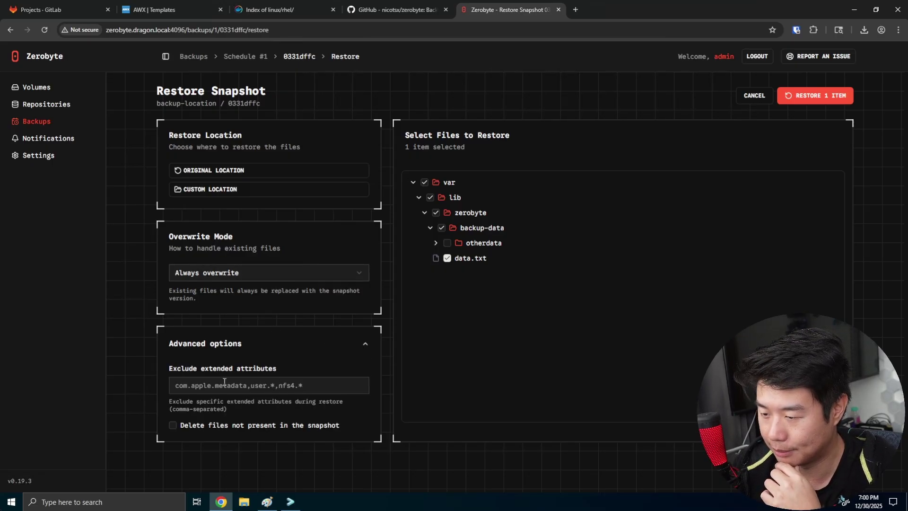
pyautogui.click(794, 95)
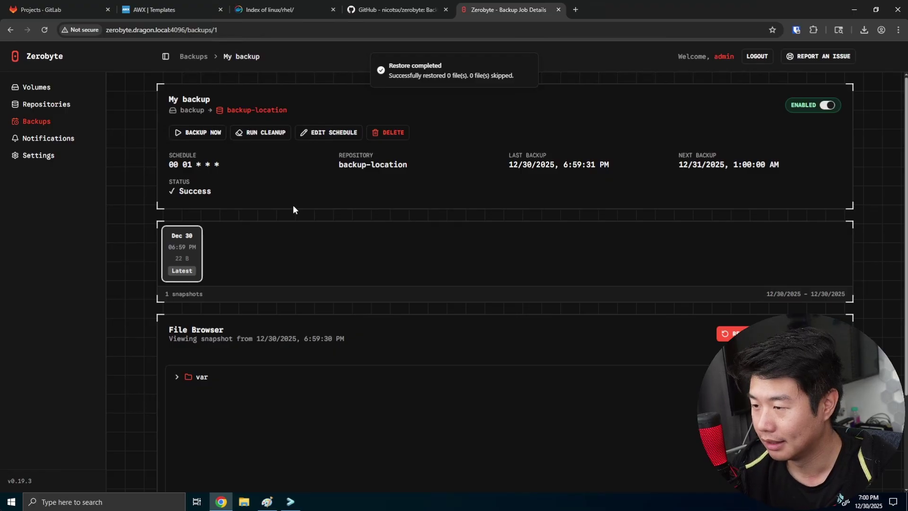
pyautogui.moveTo(404, 77); pyautogui.dragTo(511, 83)
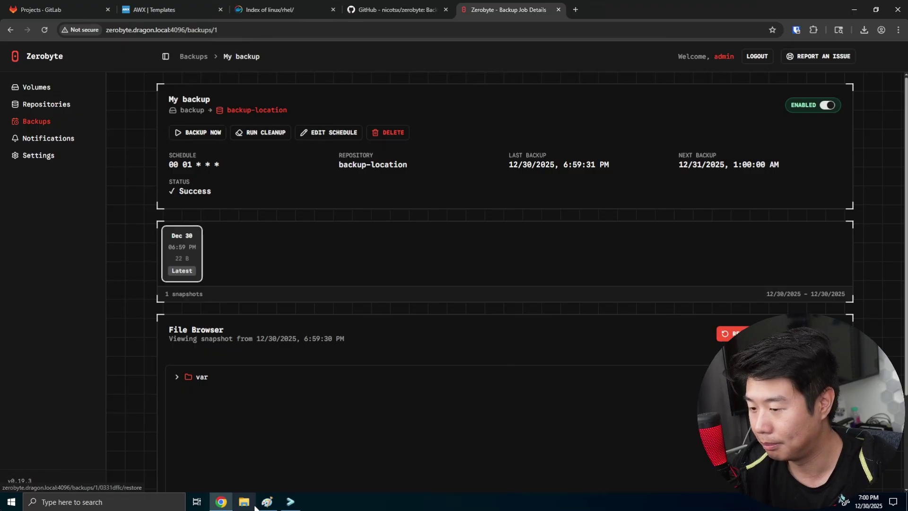
# Switch to the terminal, print data.txt with cat, and compare its restored contents with the earlier output.
pyautogui.click(291, 501)
pyautogui.write('cat data.txt')
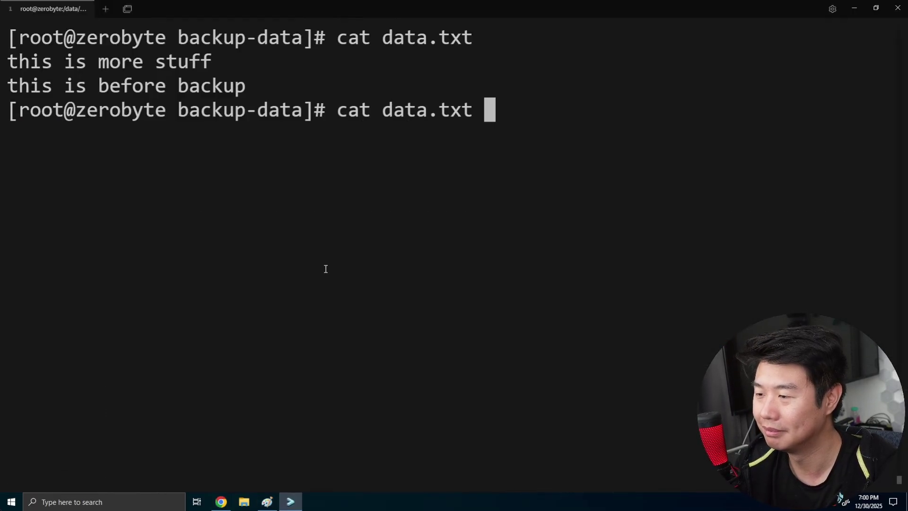
pyautogui.press('Return')
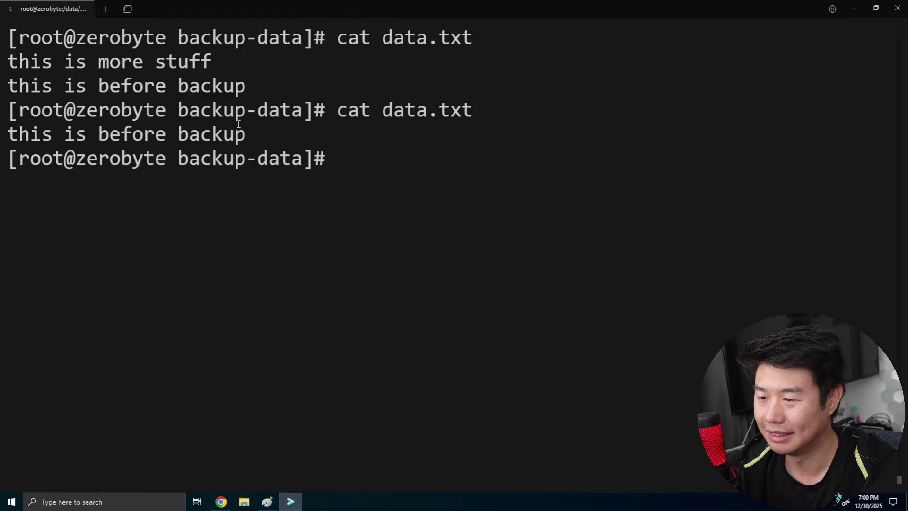
pyautogui.moveTo(268, 134); pyautogui.dragTo(30, 133)
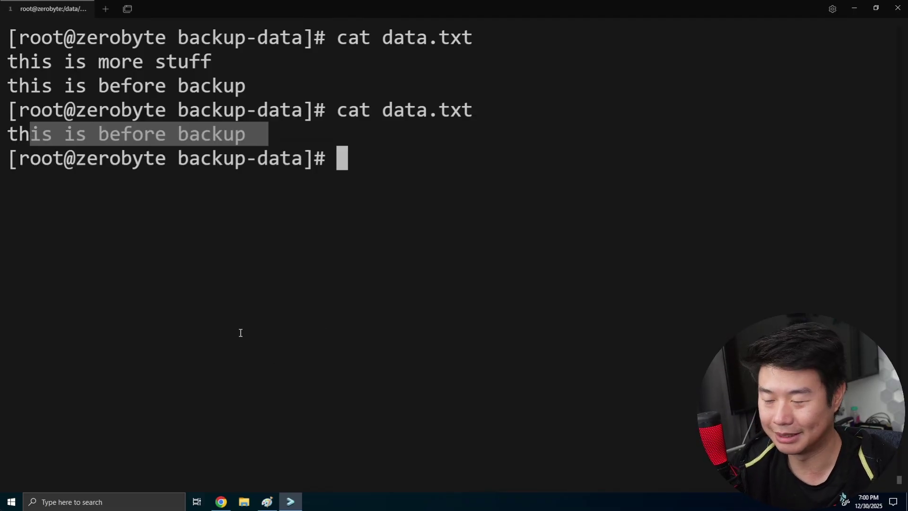
pyautogui.click(249, 130)
pyautogui.moveTo(263, 133); pyautogui.dragTo(8, 134)
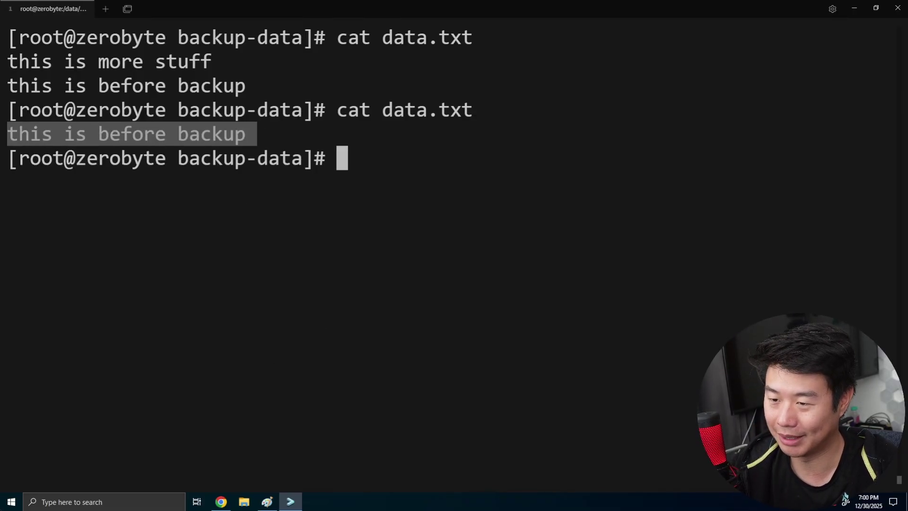
pyautogui.moveTo(261, 85); pyautogui.dragTo(8, 62)
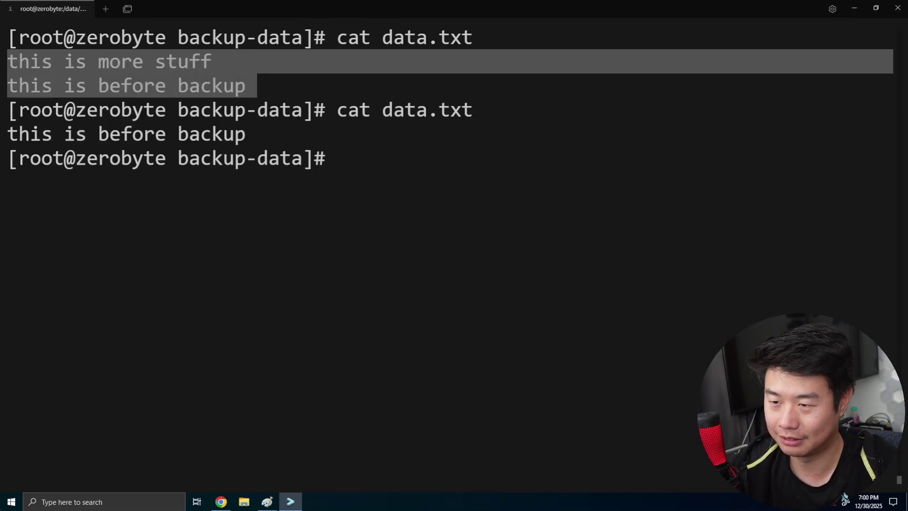
pyautogui.moveTo(273, 144); pyautogui.dragTo(8, 134)
pyautogui.rightClick(7, 133)
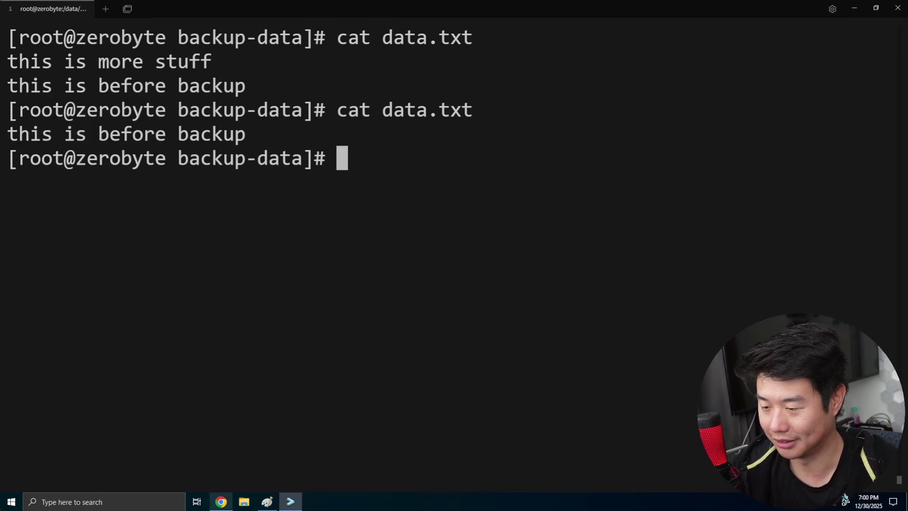
# Switch back to Chrome, reopen the snapshot's restore page, and browse the folders offered for a custom restore location.
pyautogui.click(221, 501)
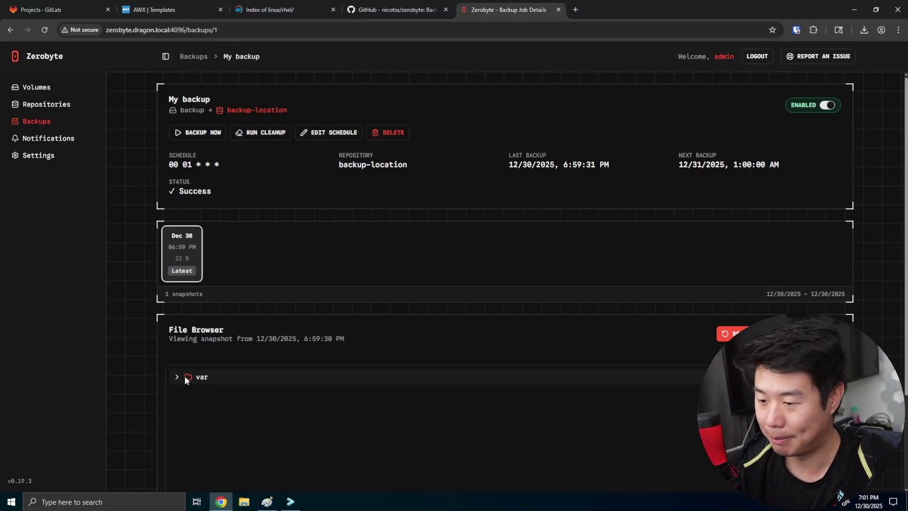
pyautogui.click(726, 333)
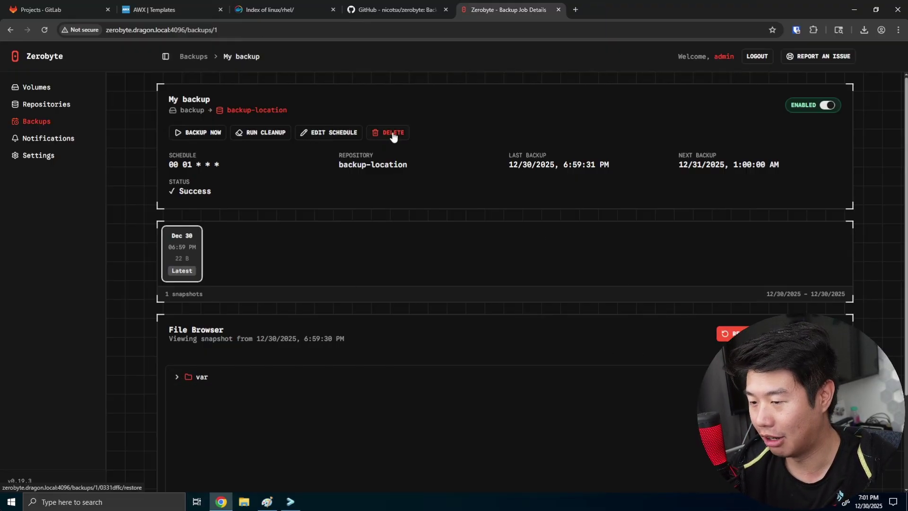
pyautogui.click(205, 190)
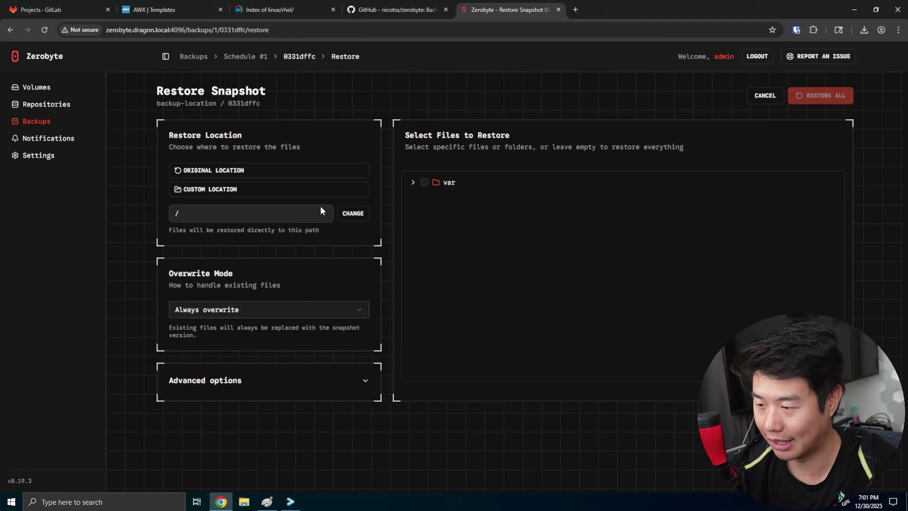
pyautogui.click(358, 212)
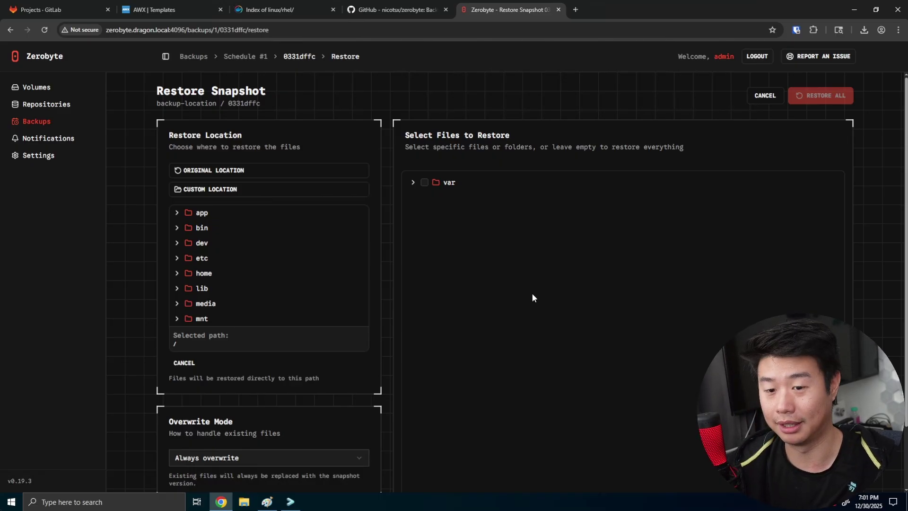
pyautogui.scroll(-2, 508, 293)
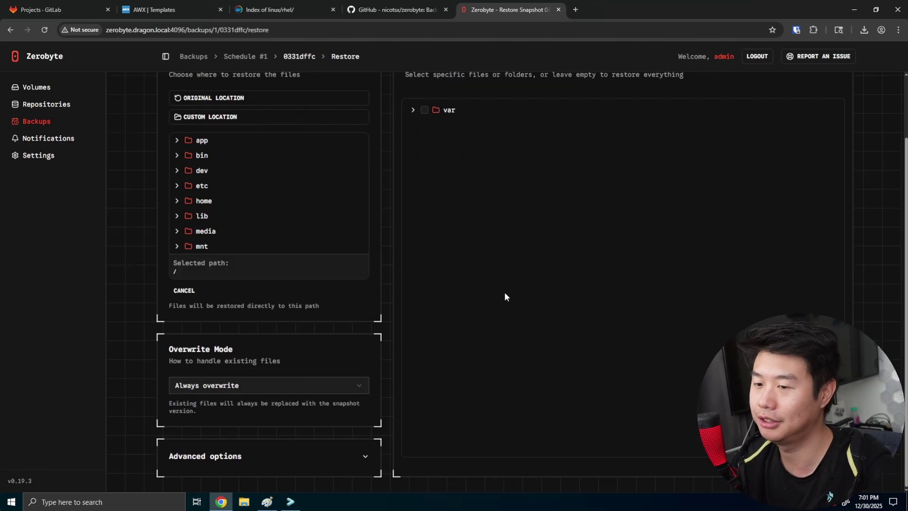
# Review the Notifications, Settings and Volumes pages, ending on the Backups overview.
pyautogui.click(76, 145)
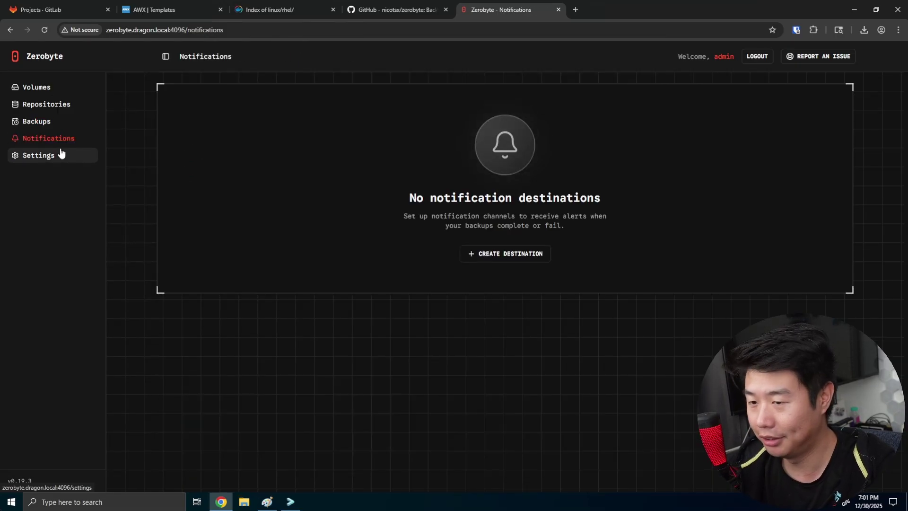
pyautogui.click(64, 155)
pyautogui.scroll(-1, 587, 184)
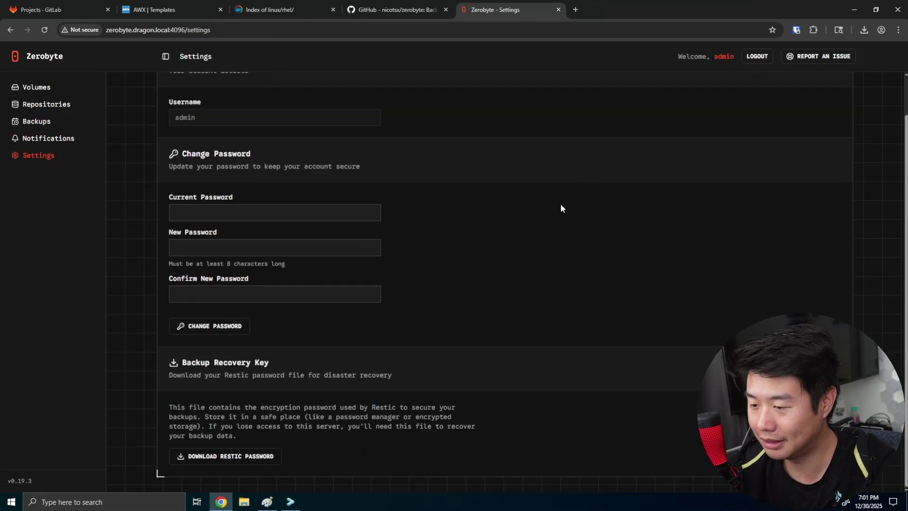
pyautogui.scroll(1, 563, 210)
pyautogui.click(52, 87)
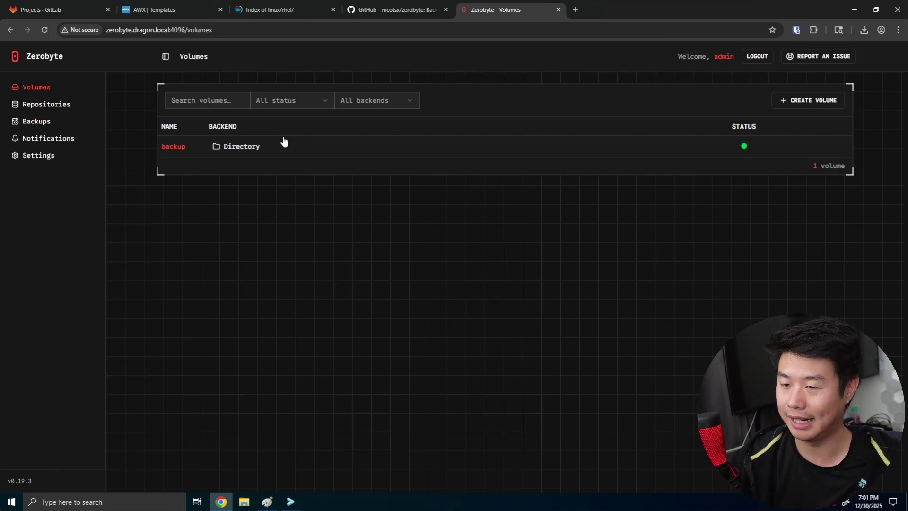
pyautogui.click(43, 121)
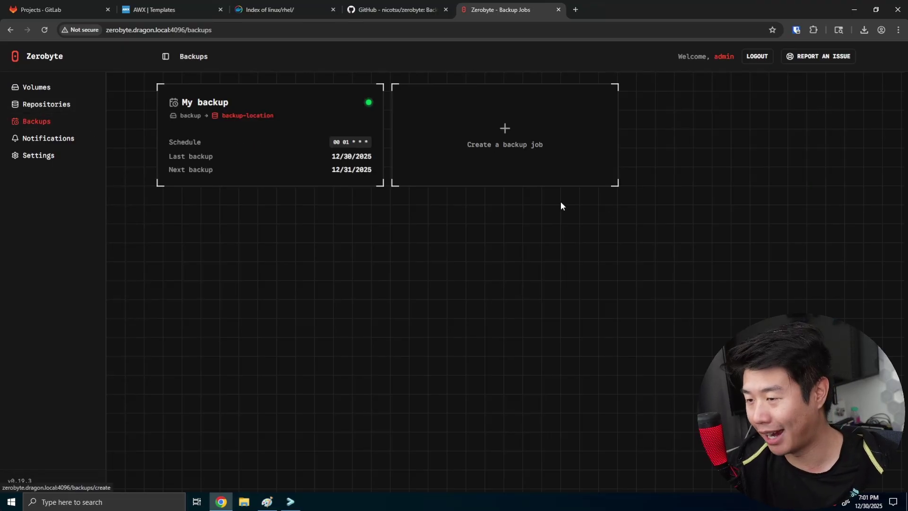